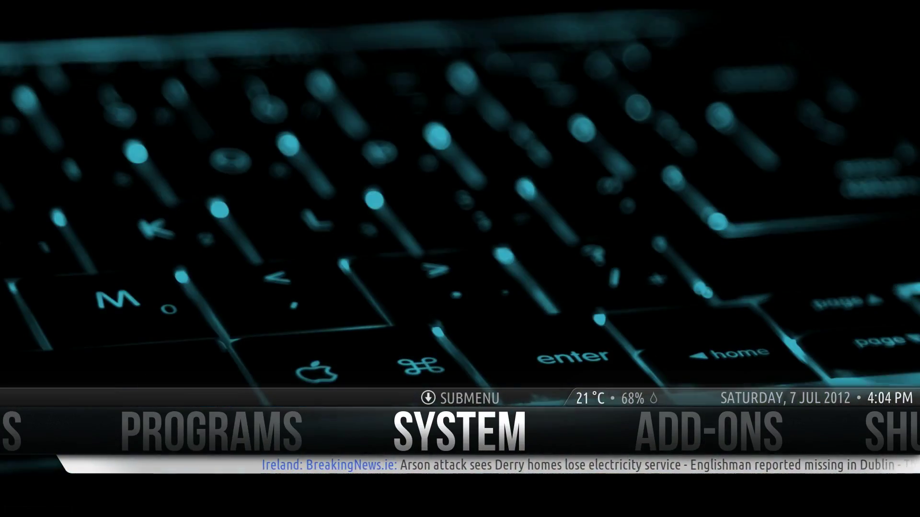
Open the Skin settings from the System area
{"action": "key", "text": "Return"}
{"action": "key", "text": "Down"}
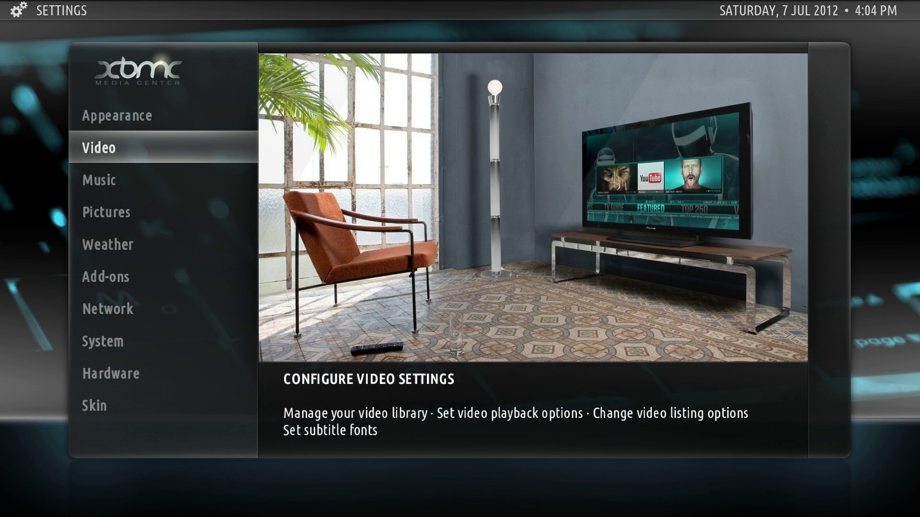
{"action": "key", "text": "Up"}
{"action": "key", "text": "Up"}
{"action": "key", "text": "Return"}
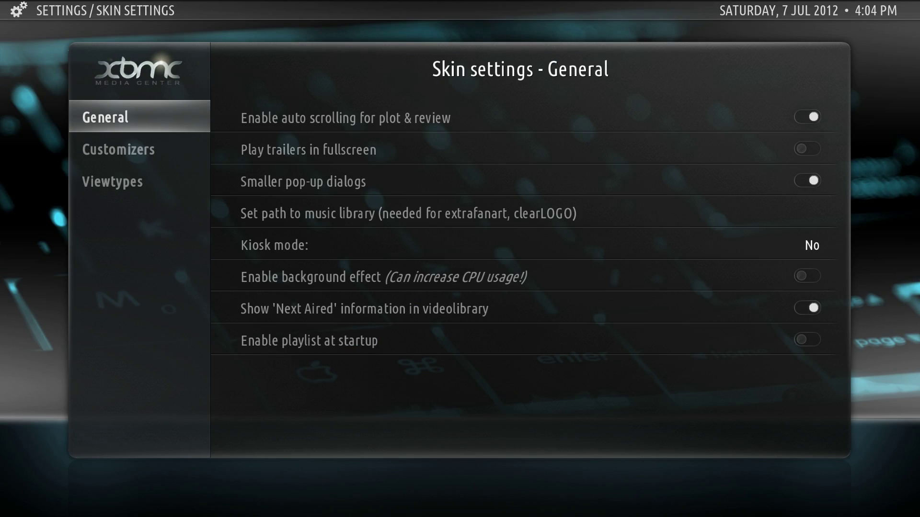
Enable playing trailers in fullscreen in the General skin settings
{"action": "key", "text": "Right"}
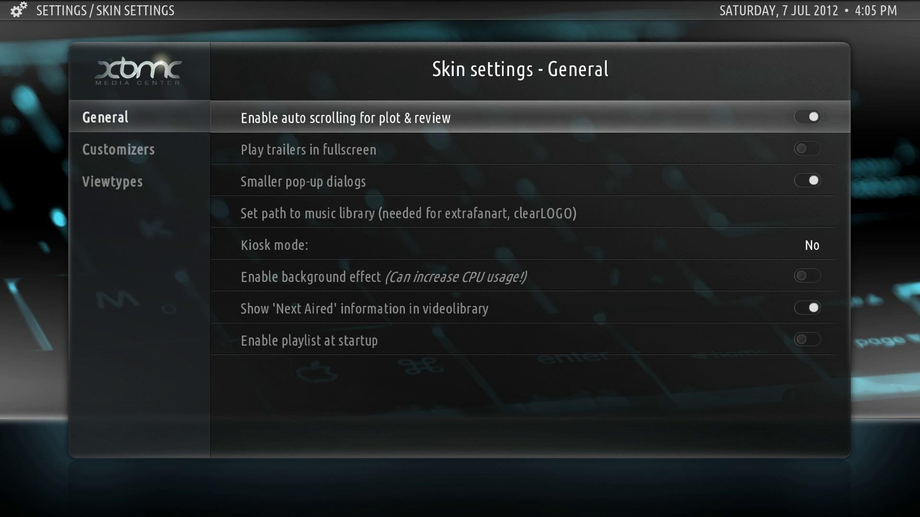
{"action": "key", "text": "Down"}
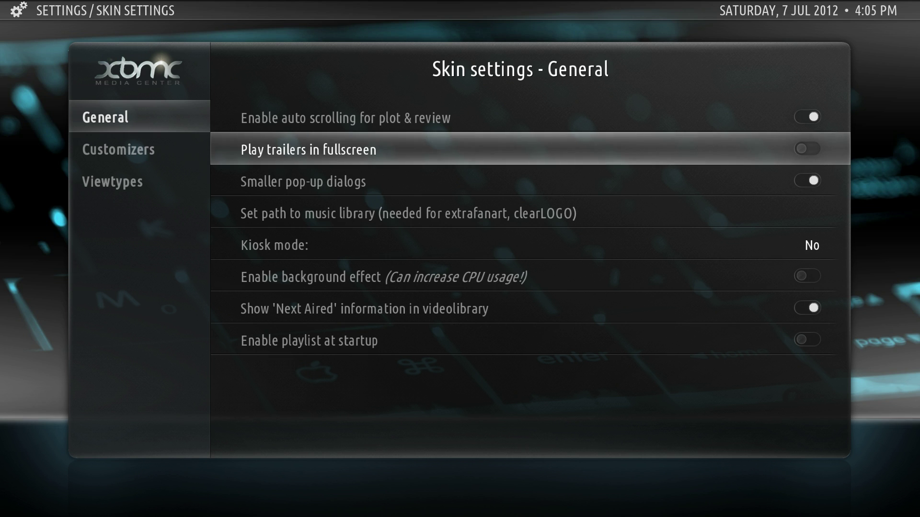
{"action": "key", "text": "Return"}
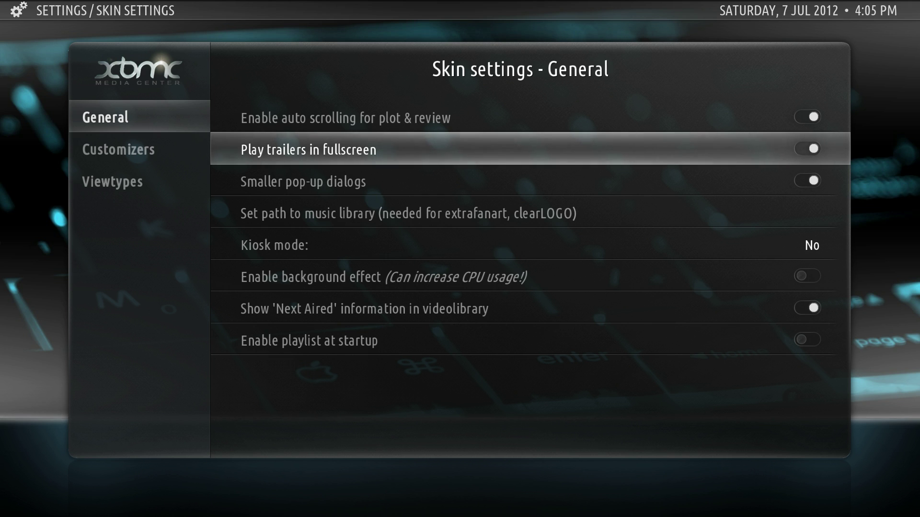
Set the path to the music library, needed for extrafanart and clearLOGO, to C:\Cage\Music\
{"action": "key", "text": "Down"}
{"action": "key", "text": "Down"}
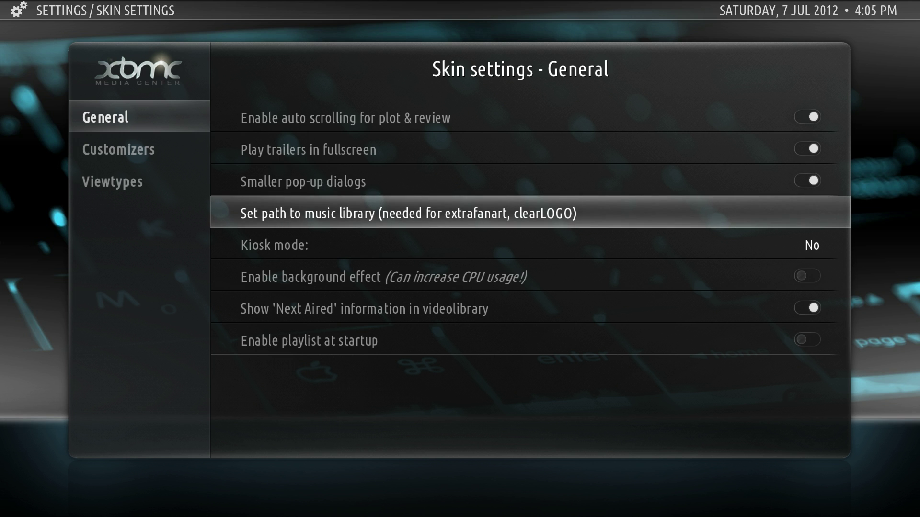
{"action": "key", "text": "Return"}
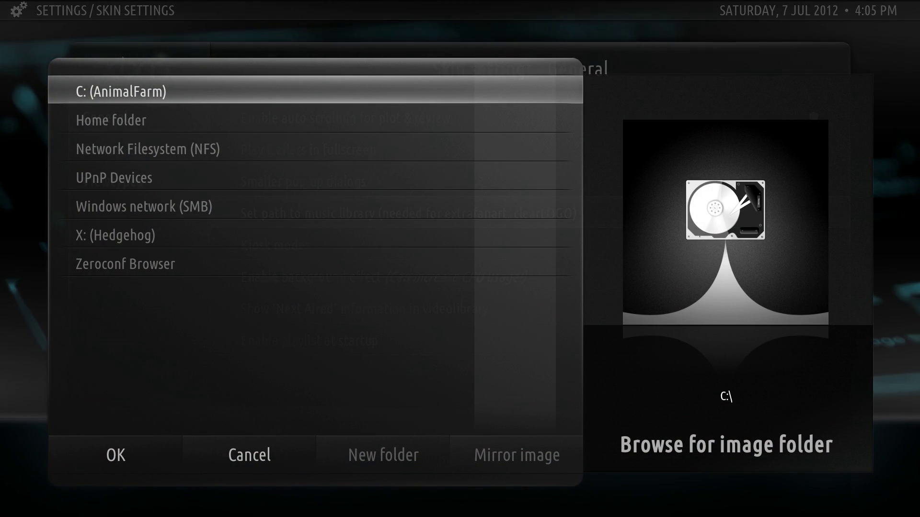
{"action": "key", "text": "Return"}
{"action": "key", "text": "Down"}
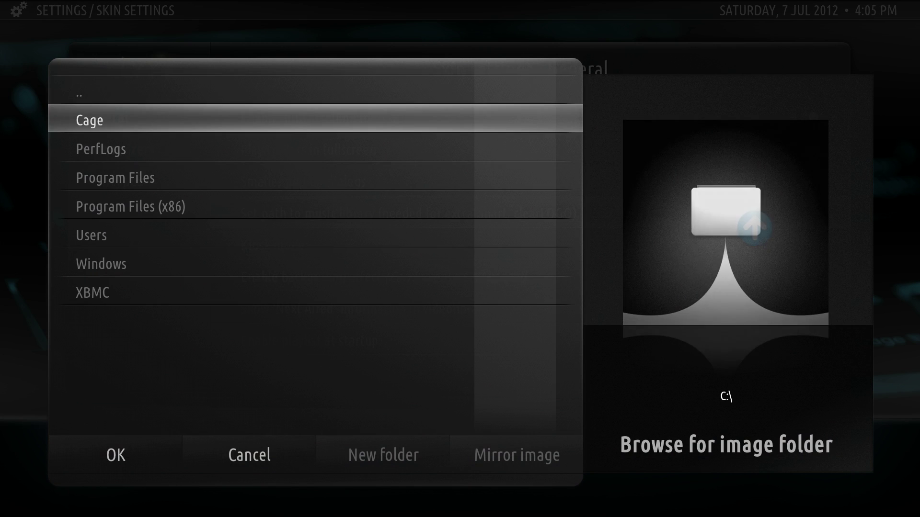
{"action": "key", "text": "Return"}
{"action": "key", "text": "Up"}
{"action": "key", "text": "Down"}
{"action": "key", "text": "Down"}
{"action": "key", "text": "Down"}
{"action": "key", "text": "Down"}
{"action": "key", "text": "Down"}
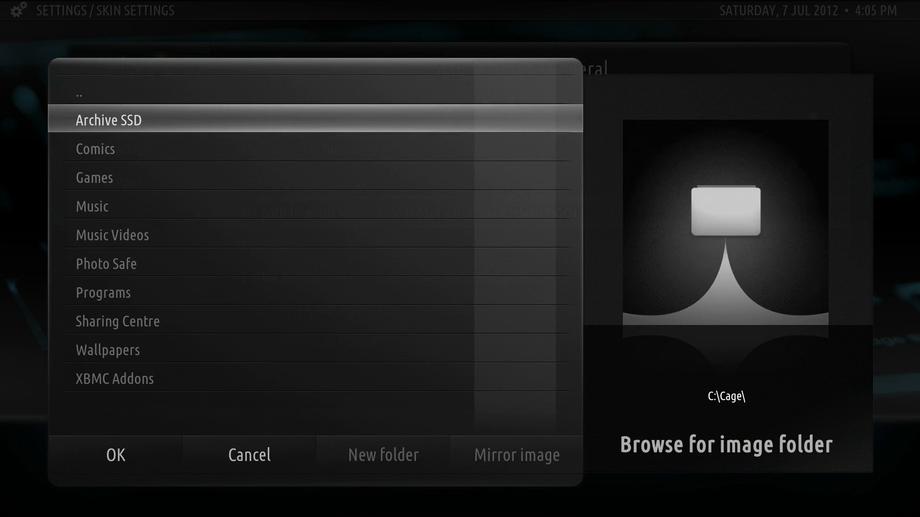
{"action": "key", "text": "Return"}
{"action": "key", "text": "Right"}
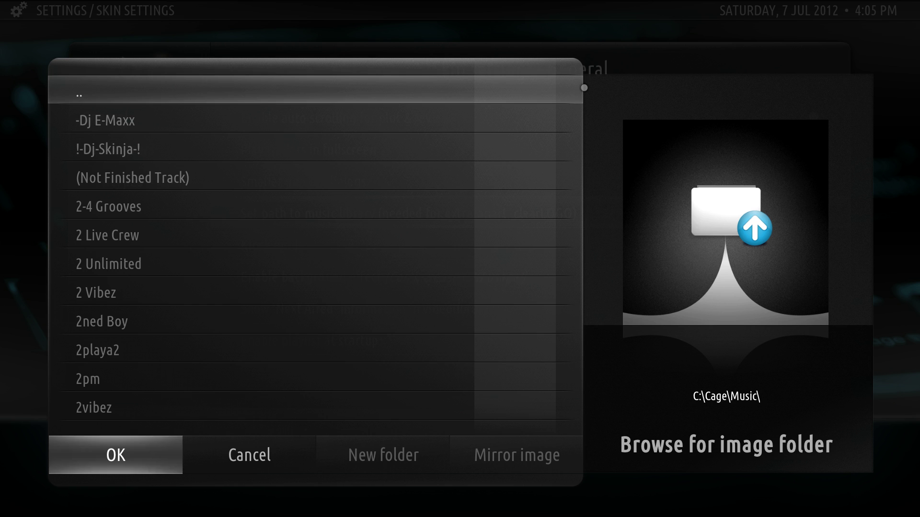
{"action": "key", "text": "Return"}
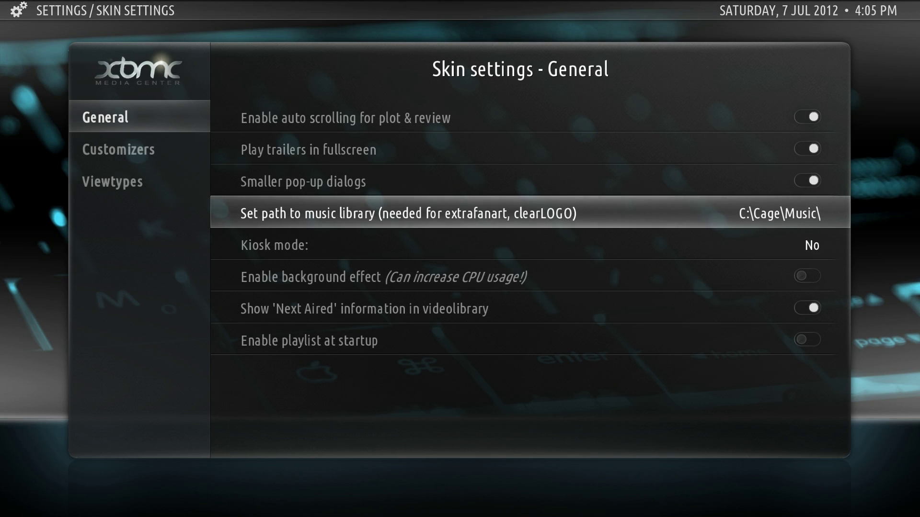
Cycle through the Kiosk mode options and return the setting to No
{"action": "key", "text": "Down"}
{"action": "key", "text": "Return"}
{"action": "key", "text": "Return"}
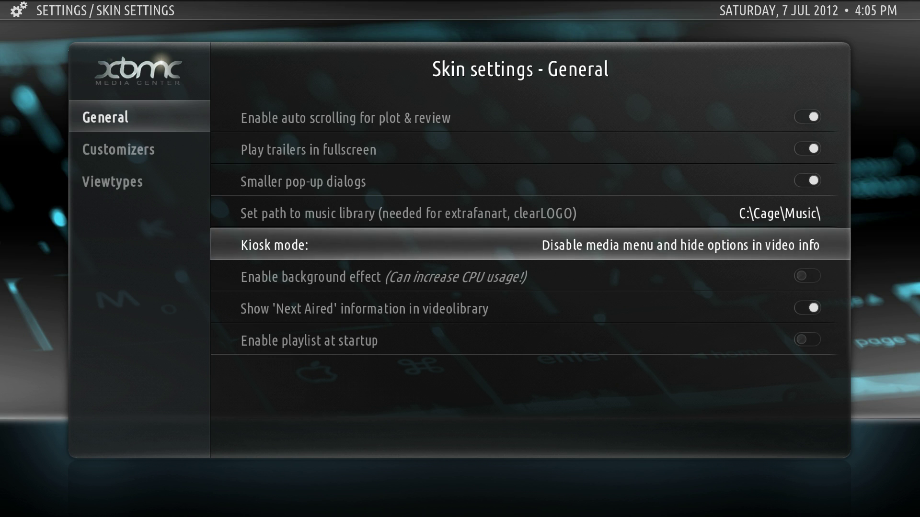
{"action": "key", "text": "Return"}
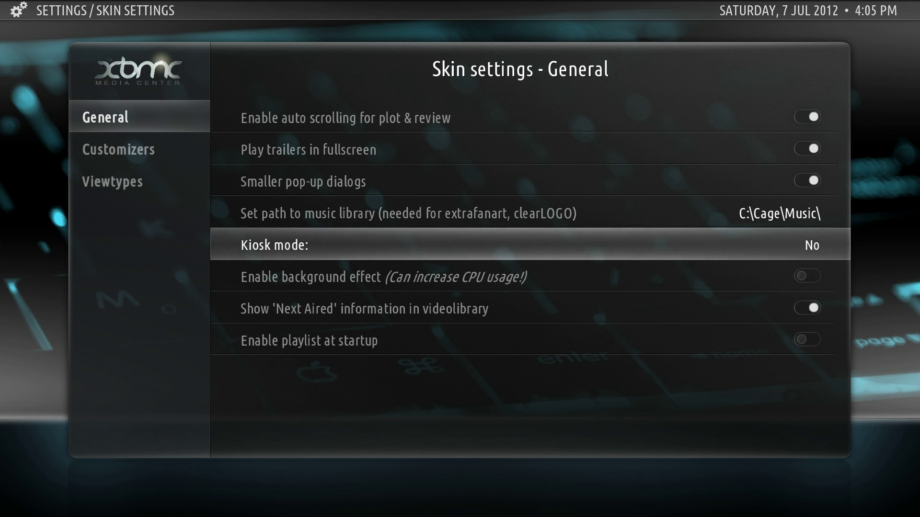
In the Video OSD Settings of the Customizers, enable showing video info when the player is paused
{"action": "key", "text": "Left"}
{"action": "key", "text": "Down"}
{"action": "key", "text": "Down"}
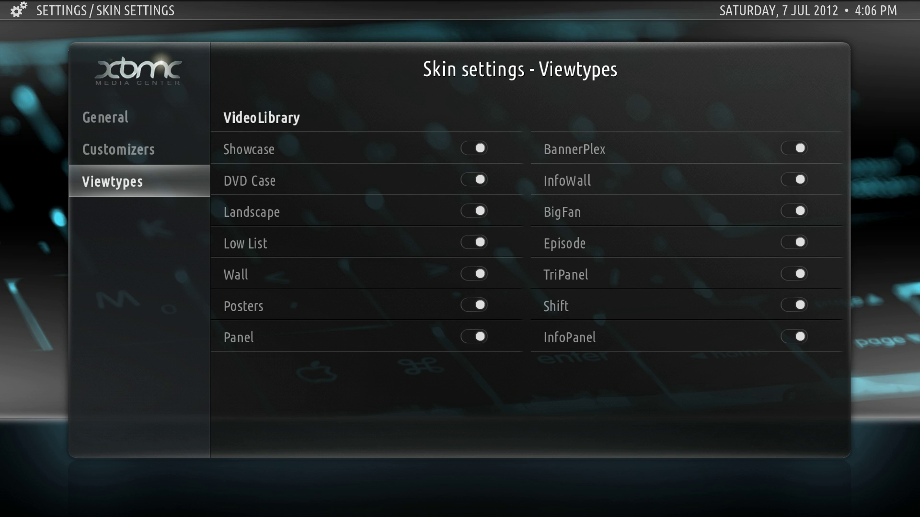
{"action": "left_click", "coordinate": [119, 149]}
{"action": "key", "text": "Right"}
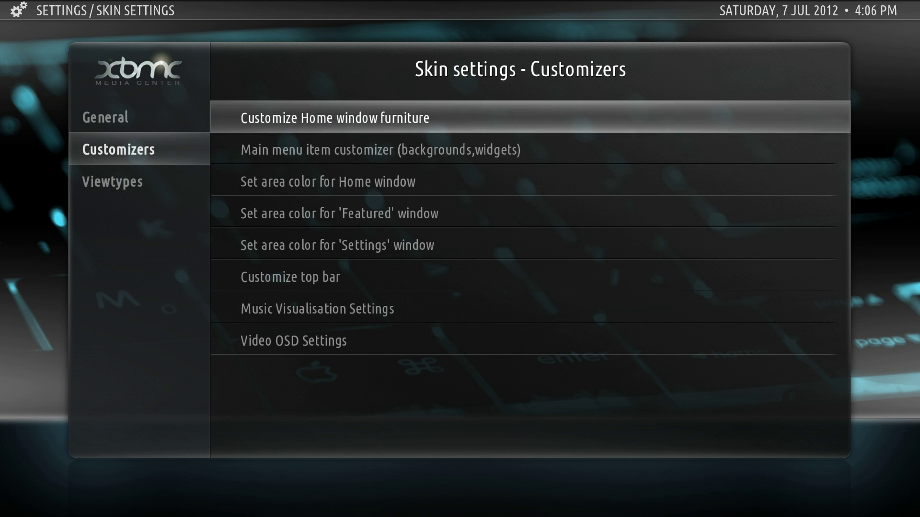
{"action": "key", "text": "Up"}
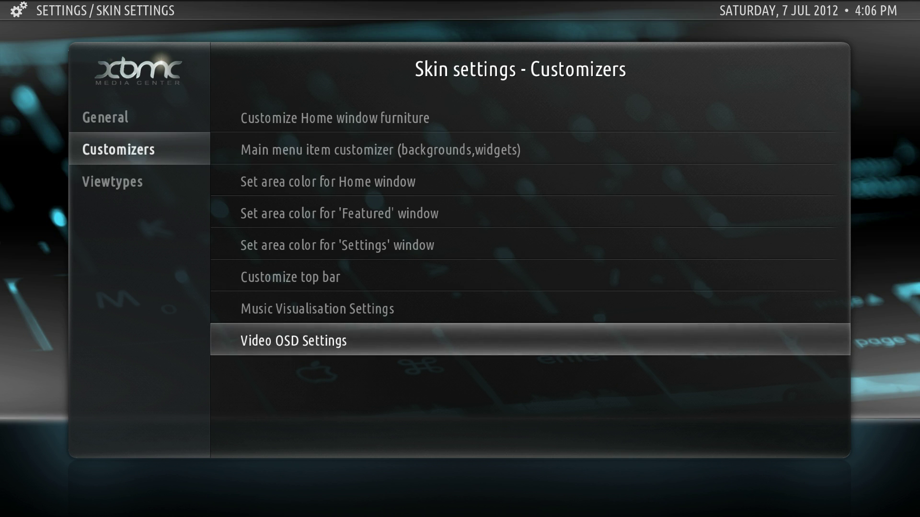
{"action": "key", "text": "Return"}
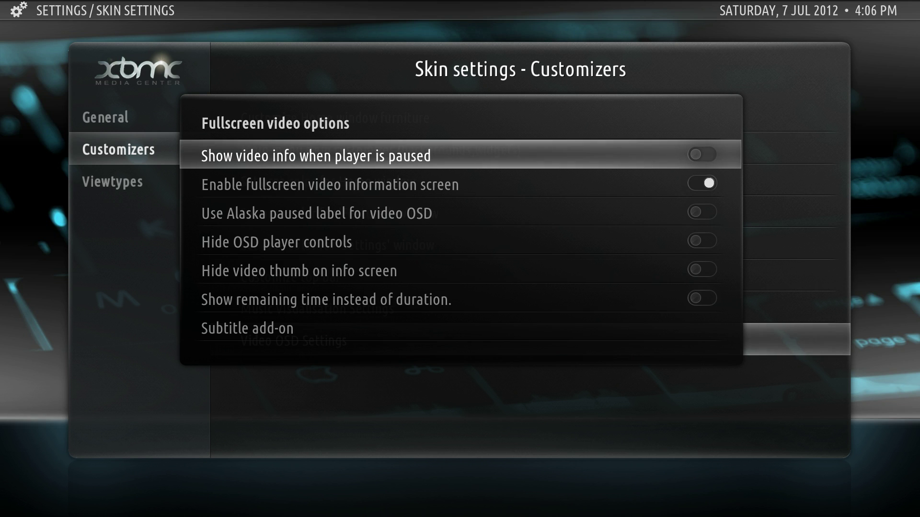
{"action": "key", "text": "Return"}
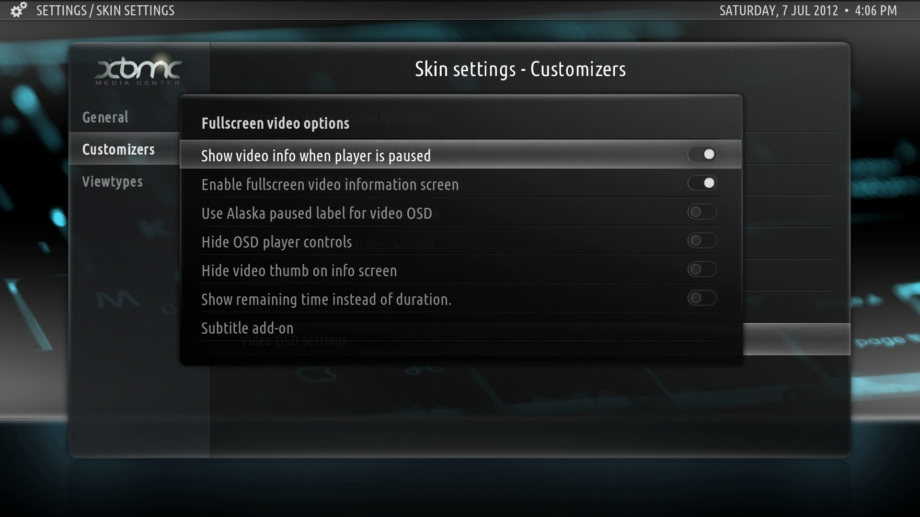
Enable showing remaining time instead of duration in the fullscreen video options
{"action": "key", "text": "Down"}
{"action": "key", "text": "Down"}
{"action": "key", "text": "Down"}
{"action": "key", "text": "Down"}
{"action": "key", "text": "Down"}
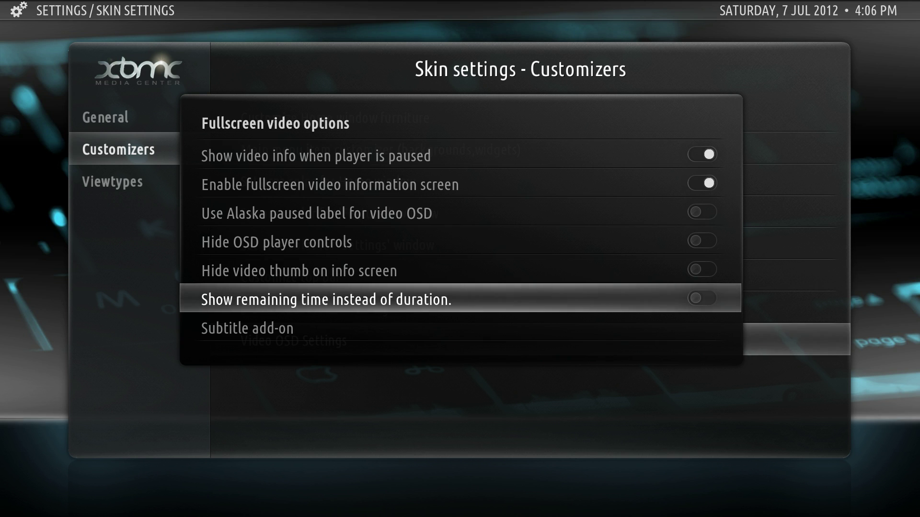
{"action": "key", "text": "Return"}
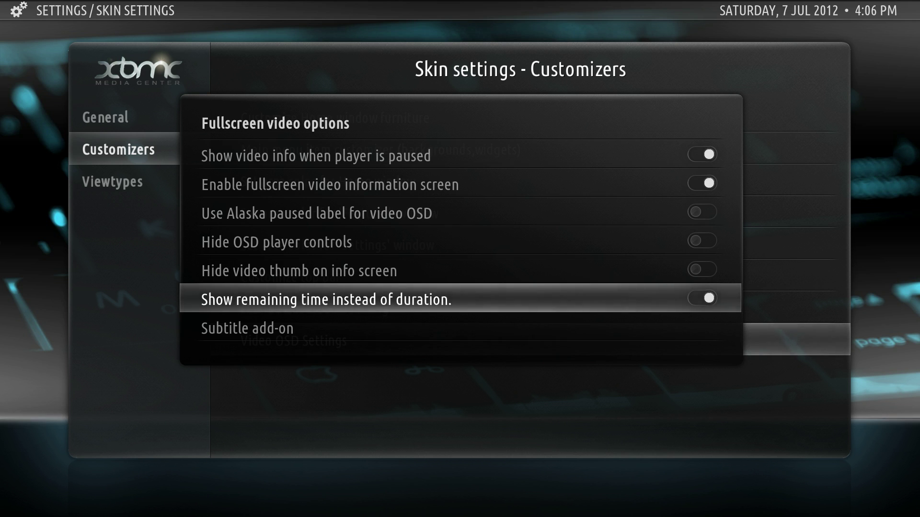
Set the subtitle add-on to XBMC Subtitles and close the fullscreen video options
{"action": "key", "text": "Down"}
{"action": "key", "text": "Return"}
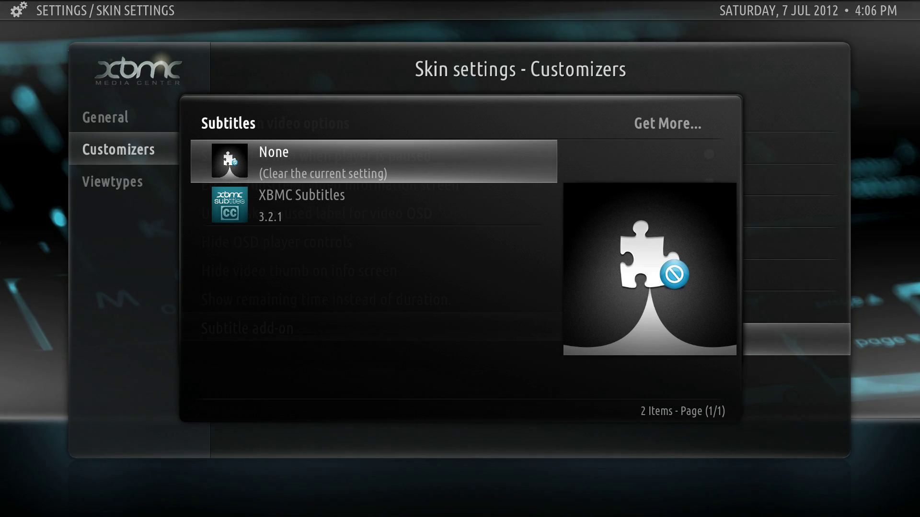
{"action": "key", "text": "Down"}
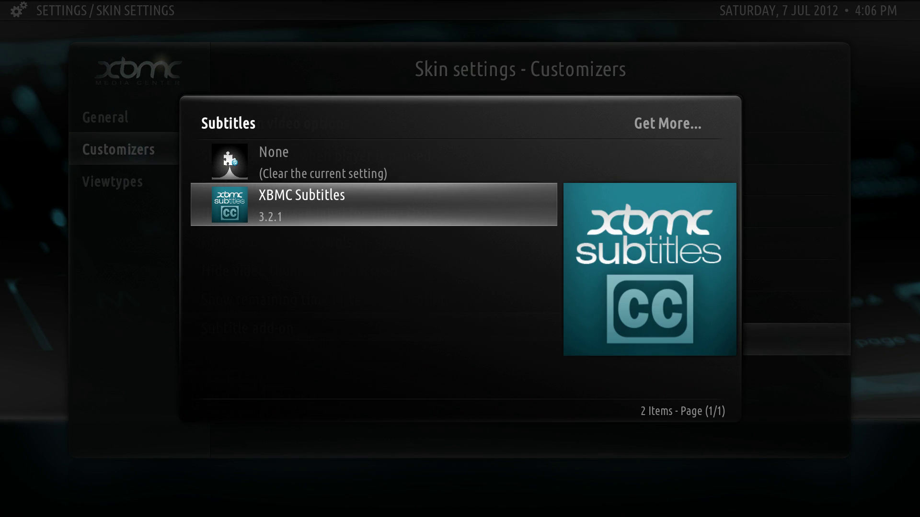
{"action": "key", "text": "Return"}
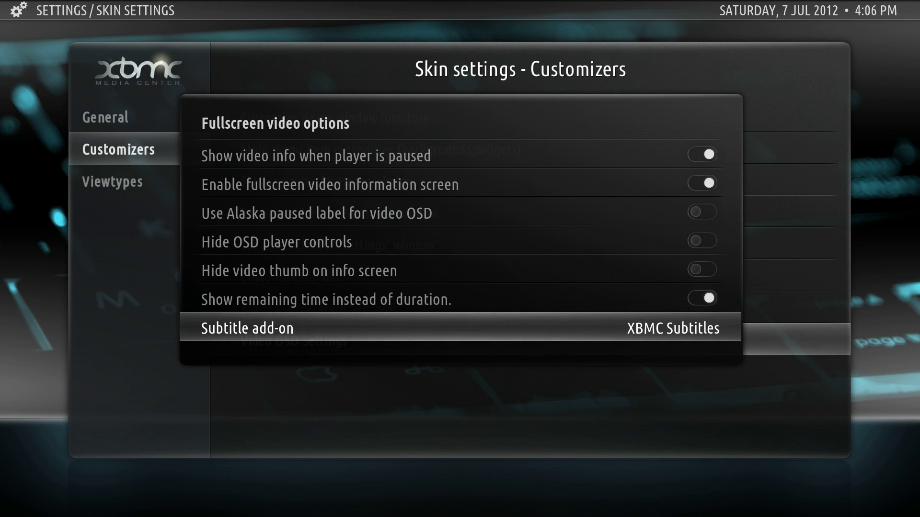
{"action": "key", "text": "Escape"}
In the Music Visualisation Settings, set the background to Artist Slideshow
{"action": "key", "text": "Up"}
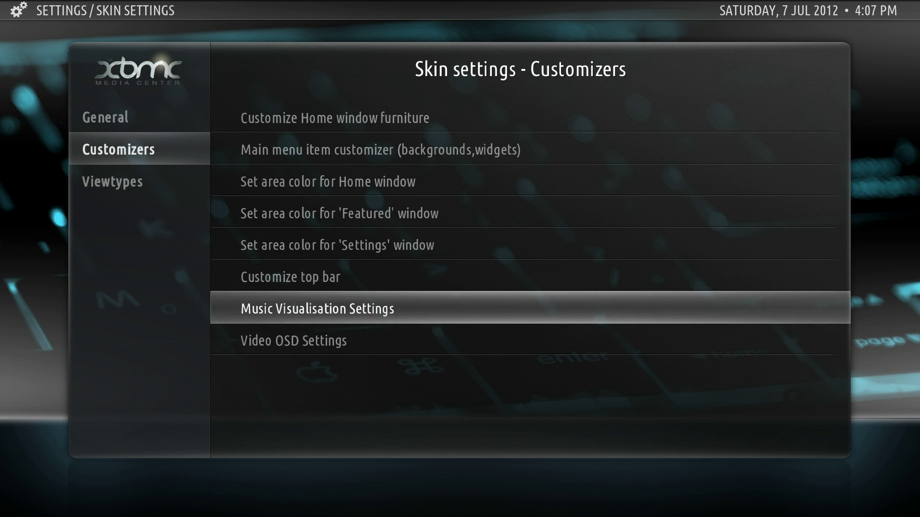
{"action": "key", "text": "Return"}
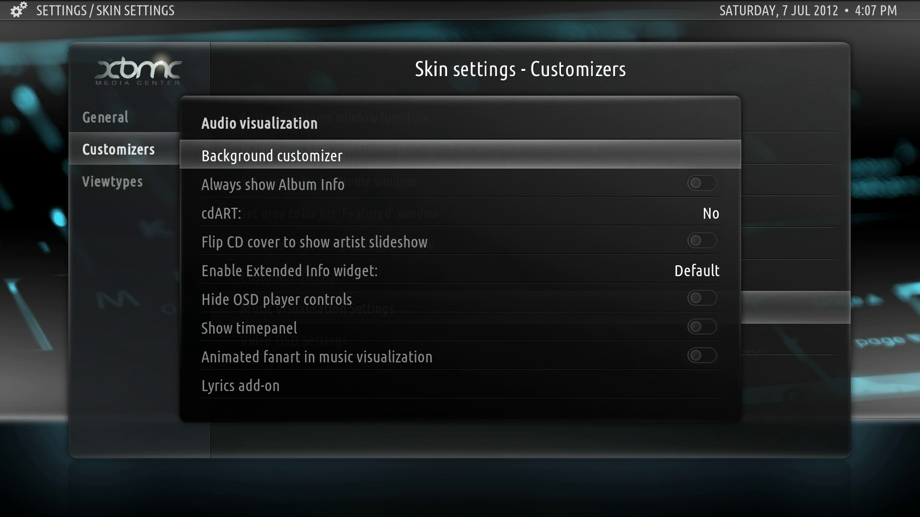
{"action": "key", "text": "Down"}
{"action": "key", "text": "Up"}
{"action": "key", "text": "Return"}
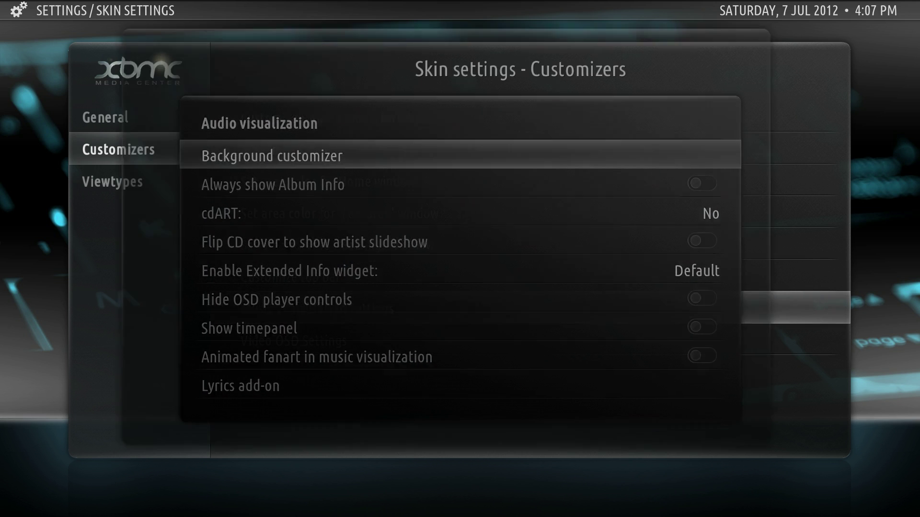
{"action": "key", "text": "Right"}
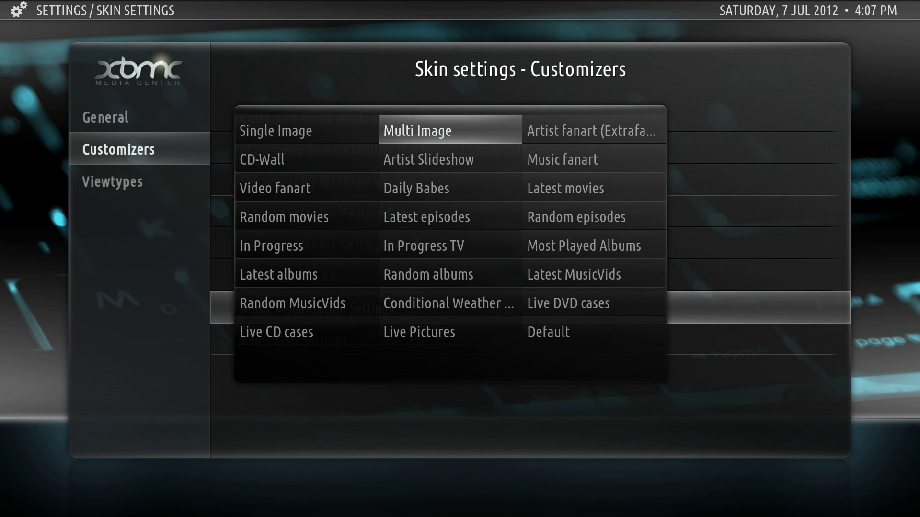
{"action": "key", "text": "Right"}
{"action": "key", "text": "Down"}
{"action": "key", "text": "Left"}
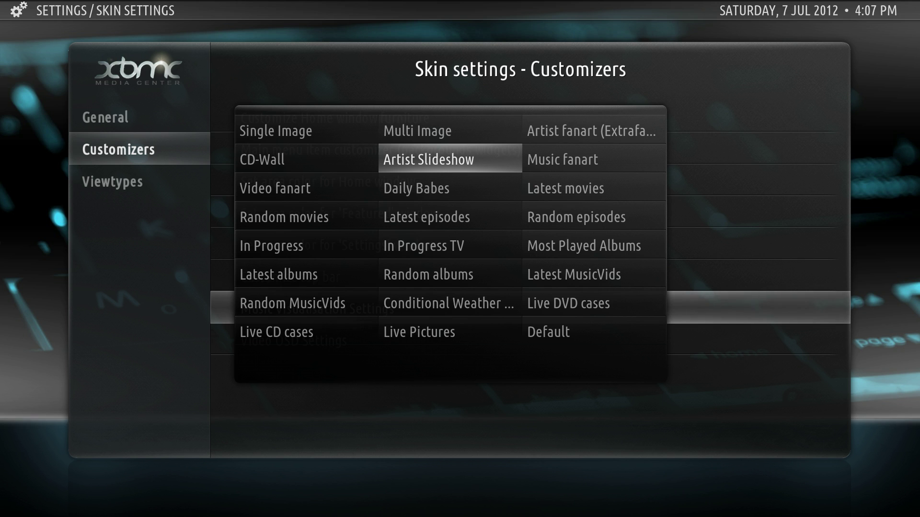
{"action": "key", "text": "Return"}
Set the cdART option for audio visualization to Vinyl Record
{"action": "key", "text": "Down"}
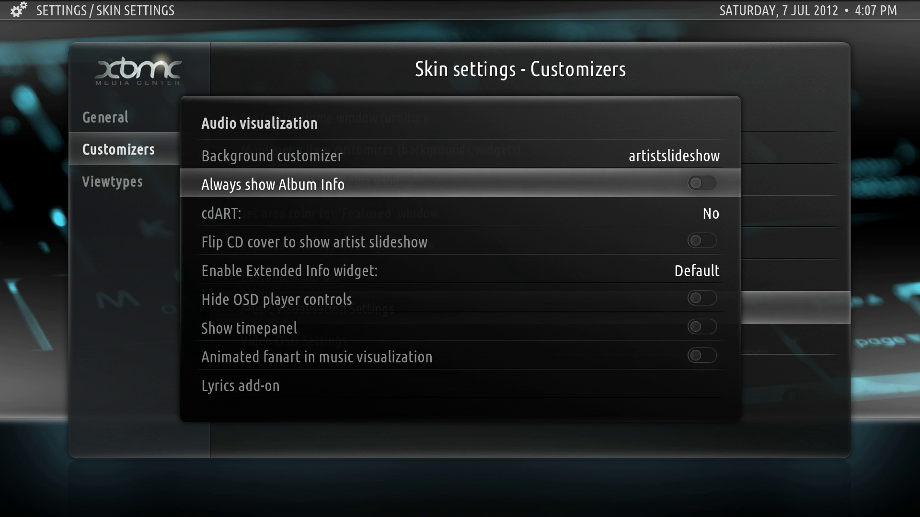
{"action": "key", "text": "Down"}
{"action": "key", "text": "Return"}
{"action": "key", "text": "Return"}
{"action": "key", "text": "Return"}
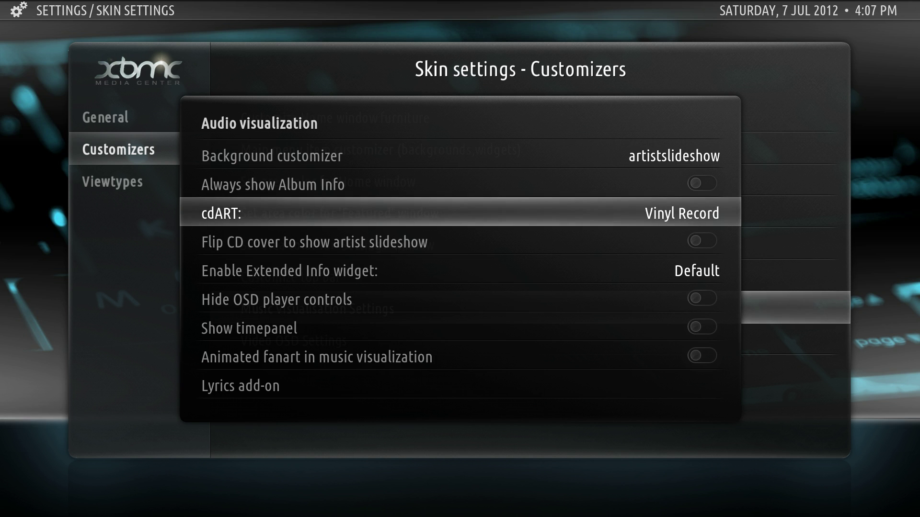
Set the lyrics add-on to CU Lyrics and close the audio visualization settings
{"action": "key", "text": "Down"}
{"action": "key", "text": "Down"}
{"action": "key", "text": "Down"}
{"action": "key", "text": "Down"}
{"action": "key", "text": "Down"}
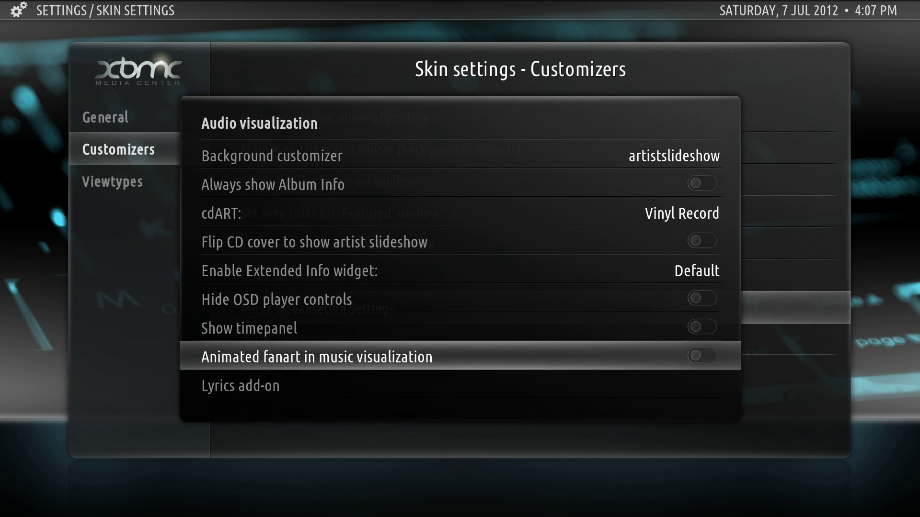
{"action": "key", "text": "Down"}
{"action": "key", "text": "Return"}
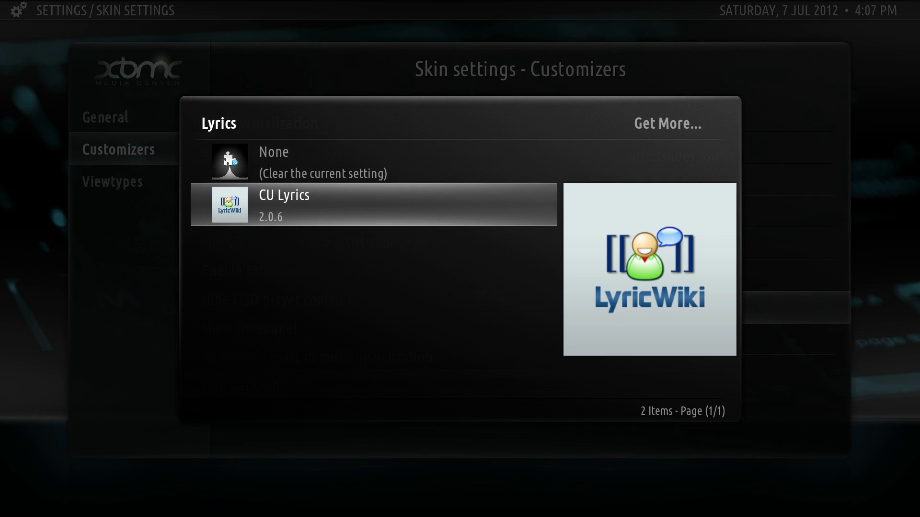
{"action": "key", "text": "Return"}
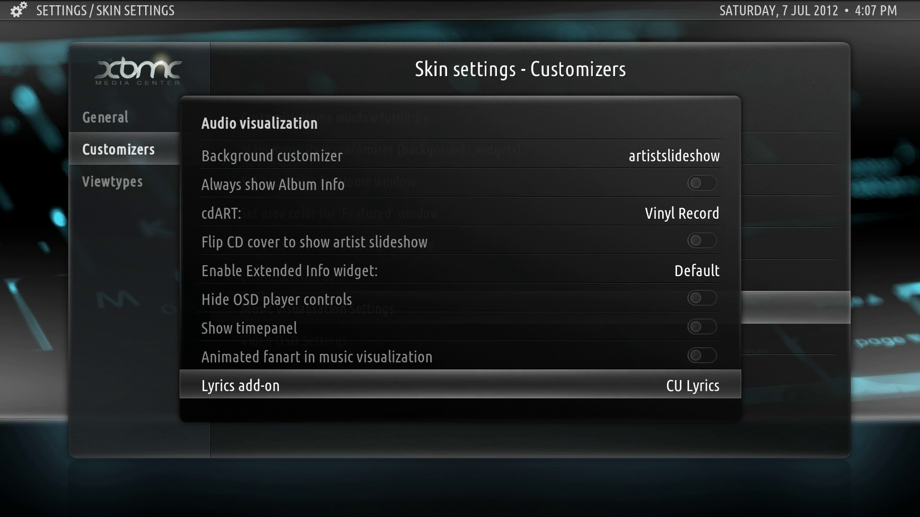
{"action": "key", "text": "Escape"}
Open the top bar customizer, disable the top bar and enable it again
{"action": "key", "text": "Up"}
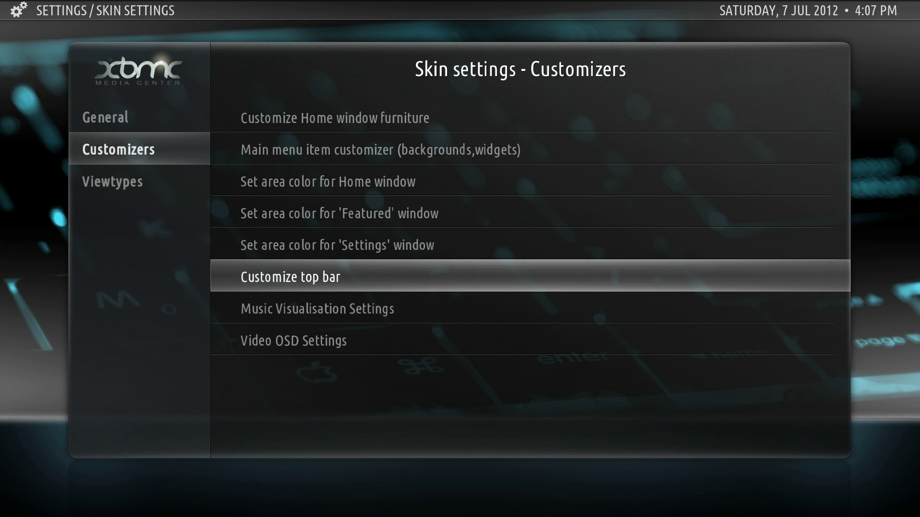
{"action": "key", "text": "Return"}
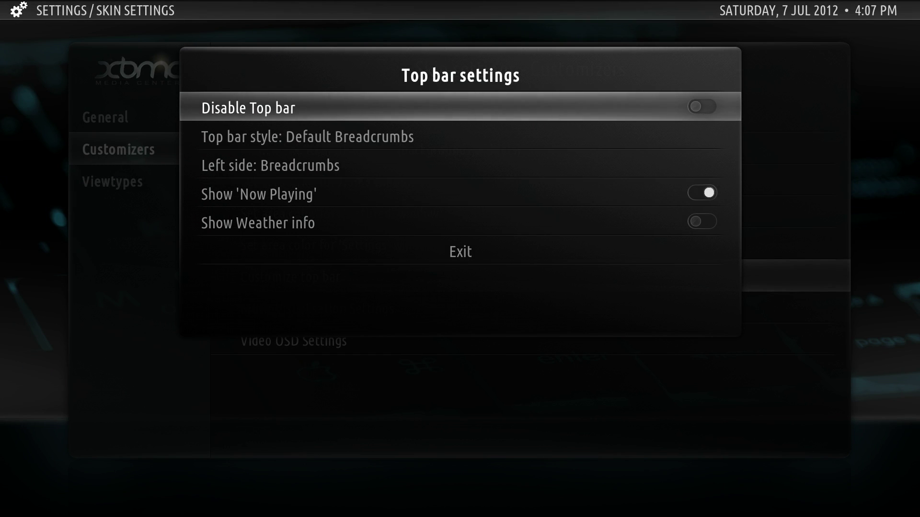
{"action": "key", "text": "Return"}
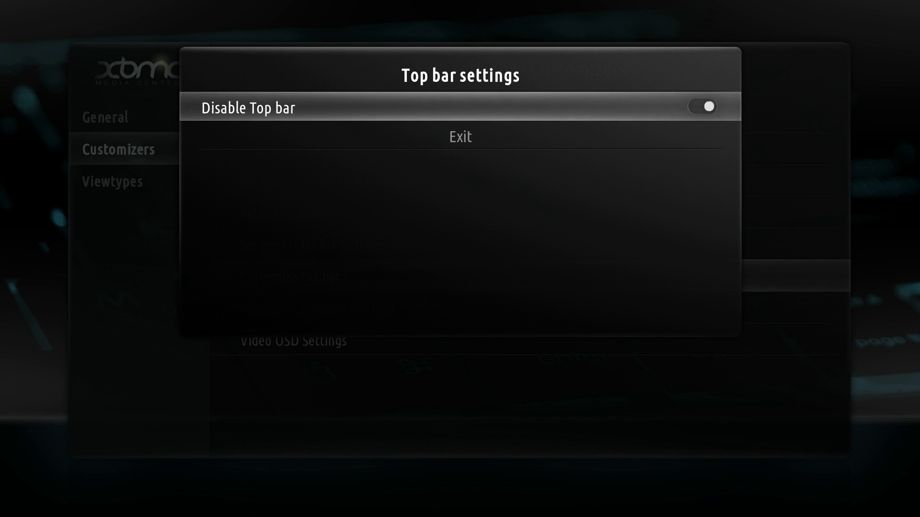
{"action": "key", "text": "Return"}
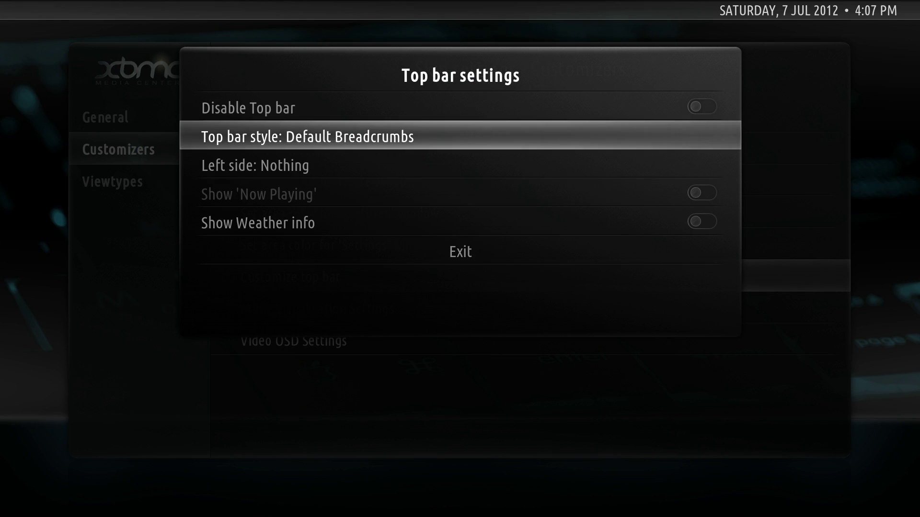
Set the top bar style to Classic Top Panels
{"action": "key", "text": "Down"}
{"action": "key", "text": "Up"}
{"action": "key", "text": "Return"}
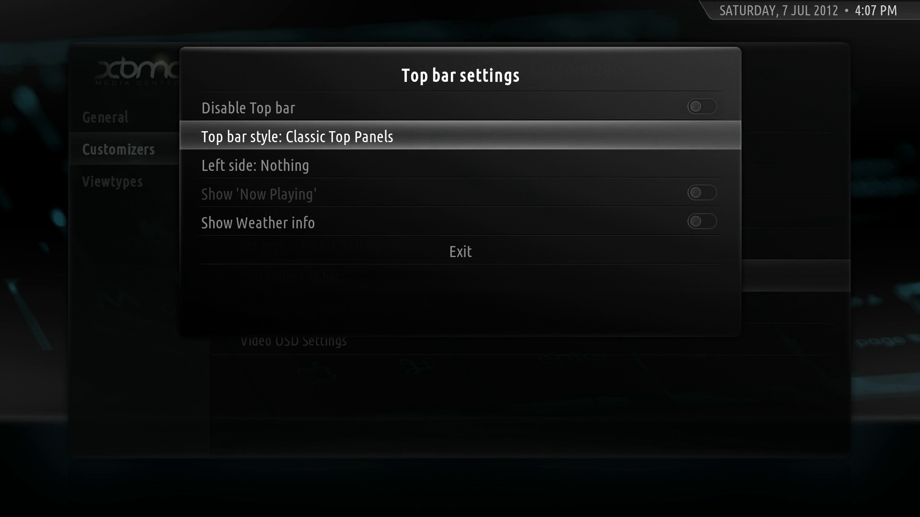
{"action": "key", "text": "Return"}
{"action": "key", "text": "Return"}
{"action": "key", "text": "Return"}
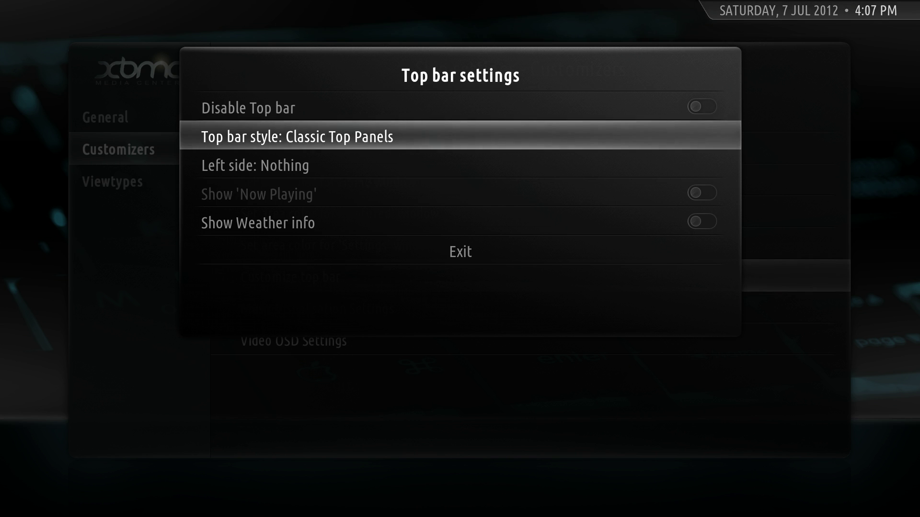
Cycle the top bar's left side content through RSS Feed to Breadcrumbs
{"action": "key", "text": "Down"}
{"action": "key", "text": "Return"}
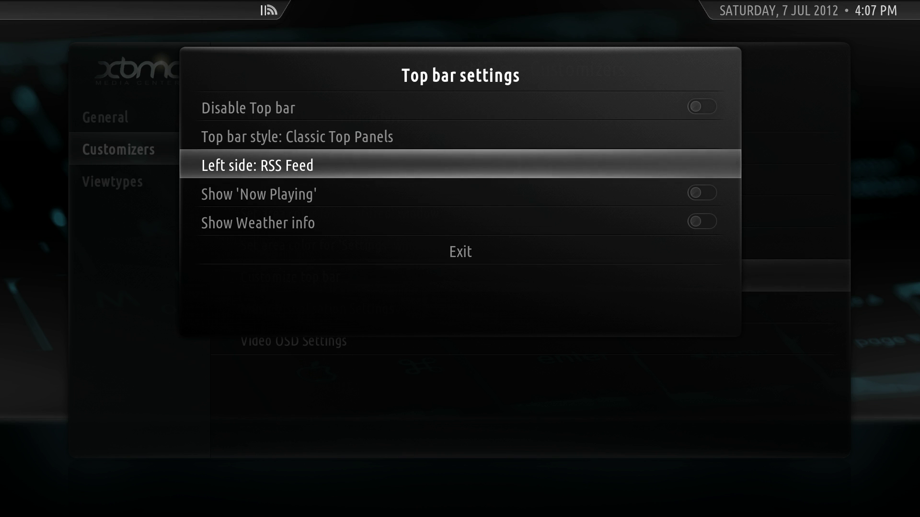
{"action": "key", "text": "Return"}
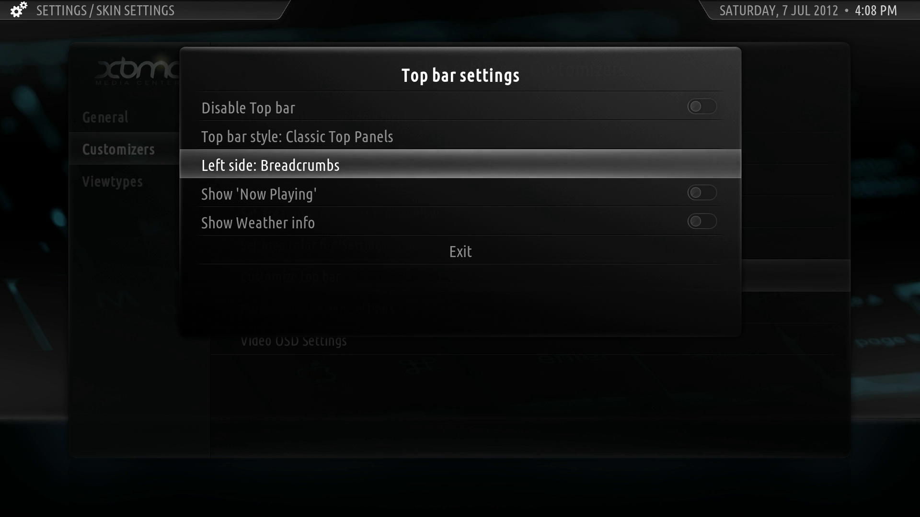
Enable weather info in the top bar and exit the top bar settings
{"action": "key", "text": "Down"}
{"action": "key", "text": "Down"}
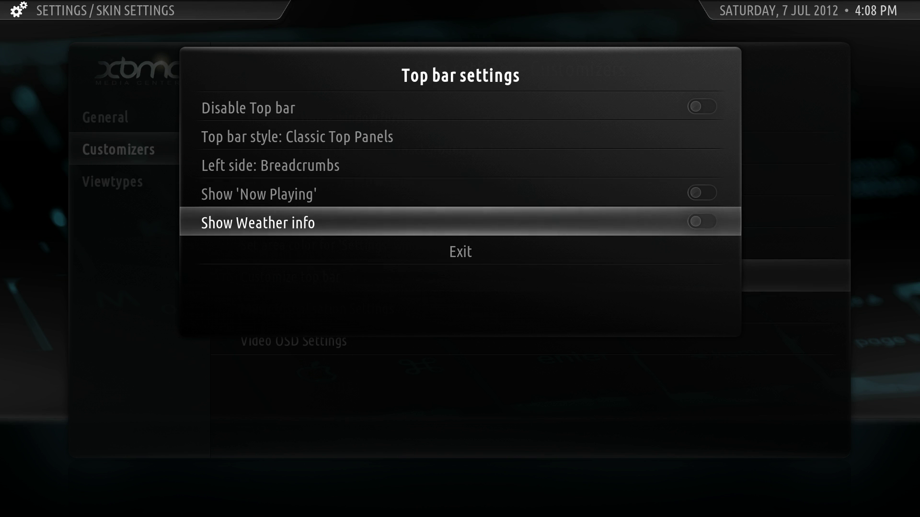
{"action": "key", "text": "Return"}
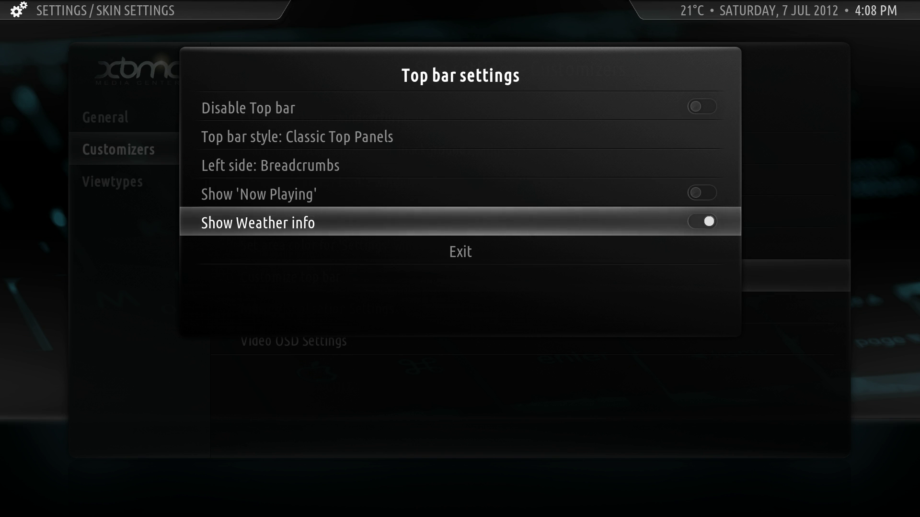
{"action": "key", "text": "Up"}
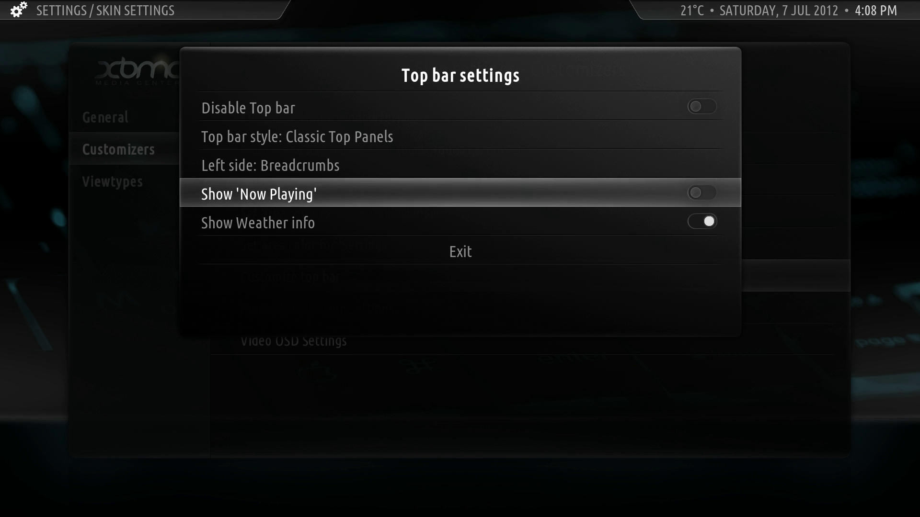
{"action": "key", "text": "Down"}
{"action": "key", "text": "Down"}
{"action": "key", "text": "Return"}
{"action": "key", "text": "Up"}
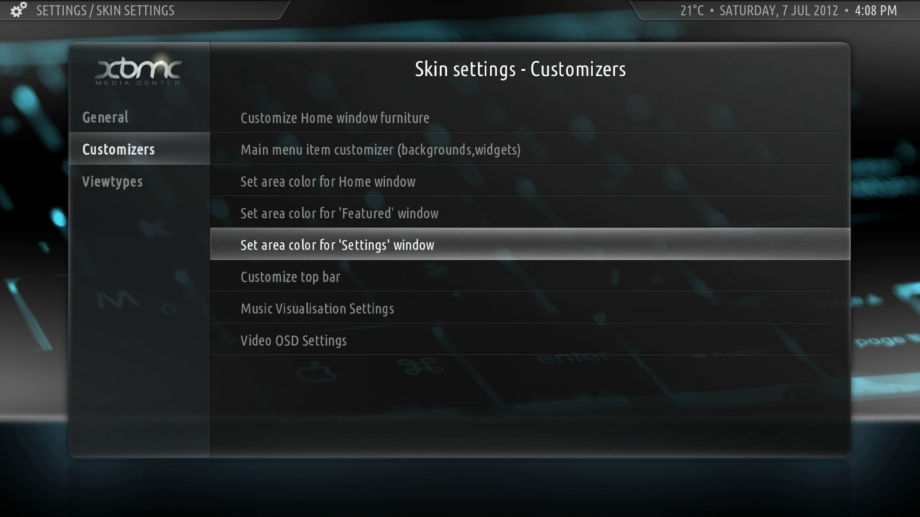
Examine the area color options for the 'Featured' window, including random color, glow mode and coloring, and close them
{"action": "key", "text": "Up"}
{"action": "key", "text": "Up"}
{"action": "key", "text": "Down"}
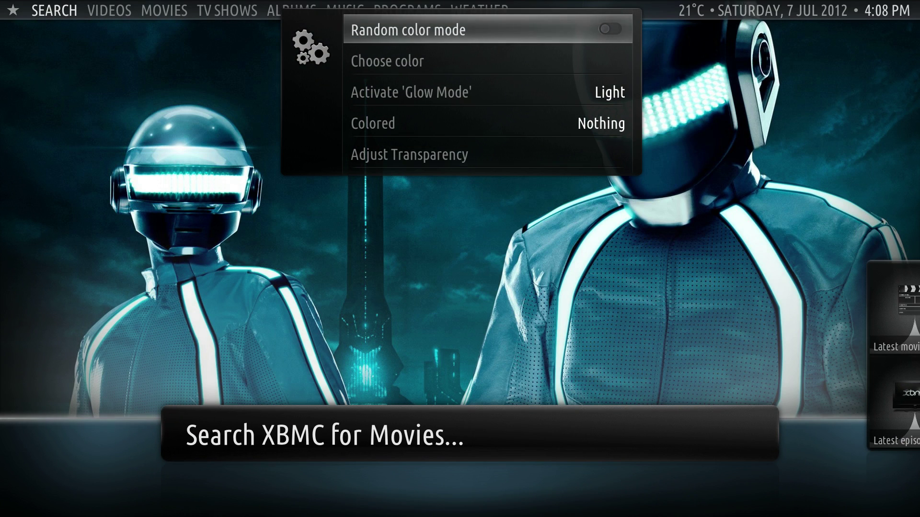
{"action": "key", "text": "Down"}
{"action": "key", "text": "Down"}
{"action": "key", "text": "Down"}
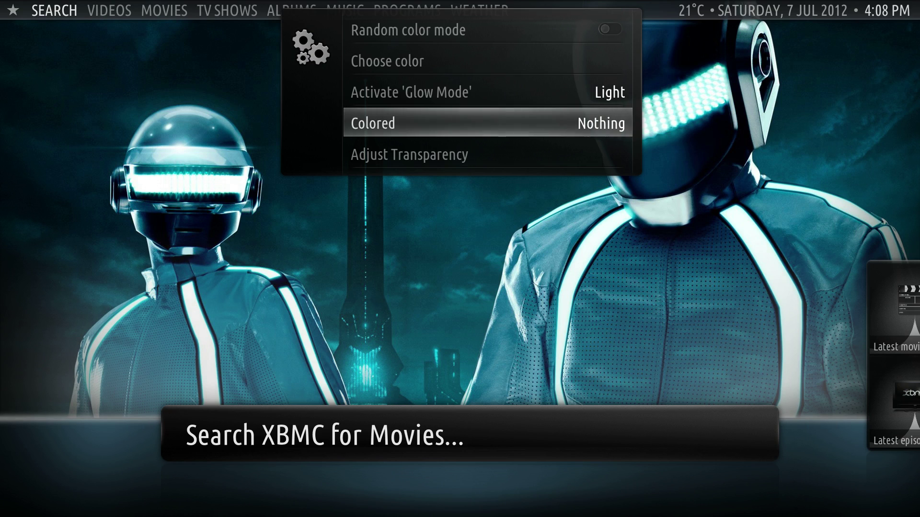
{"action": "key", "text": "Up"}
{"action": "key", "text": "Up"}
{"action": "key", "text": "Up"}
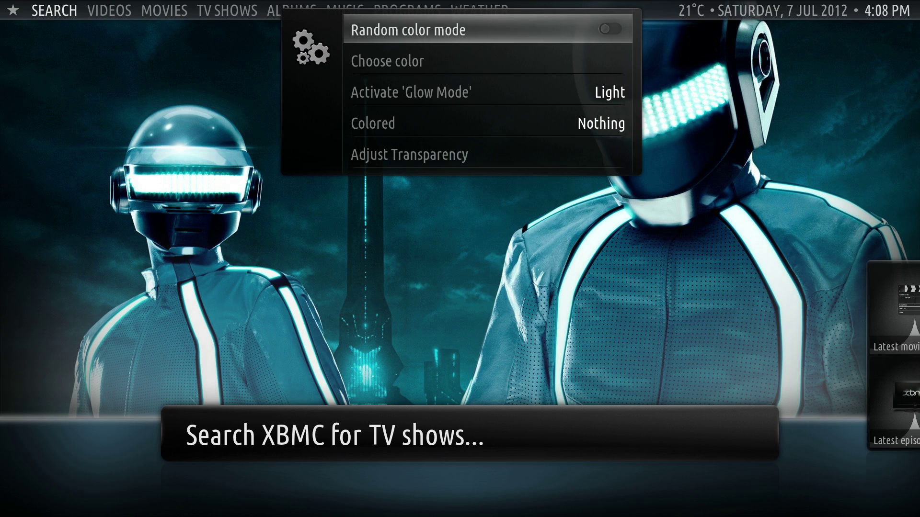
{"action": "key", "text": "Escape"}
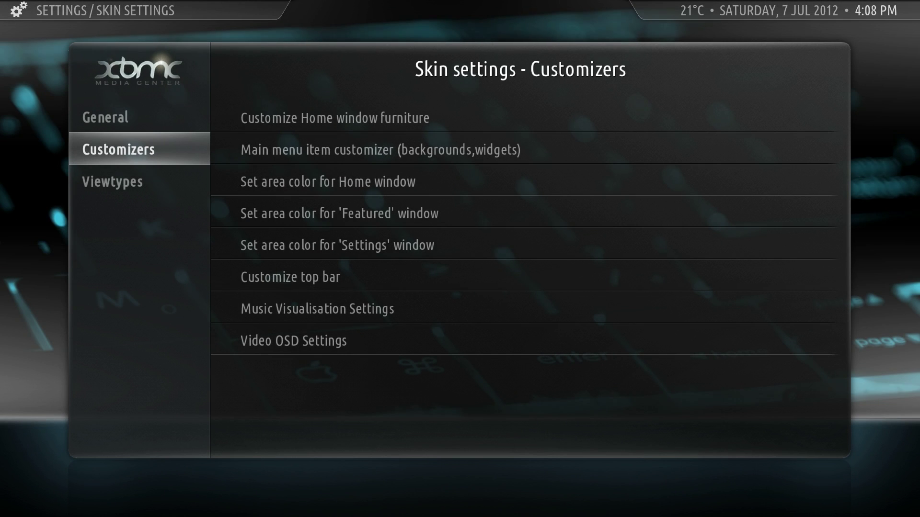
Open the Home window furniture customizer, disable the RSS panel and enable it again
{"action": "key", "text": "Right"}
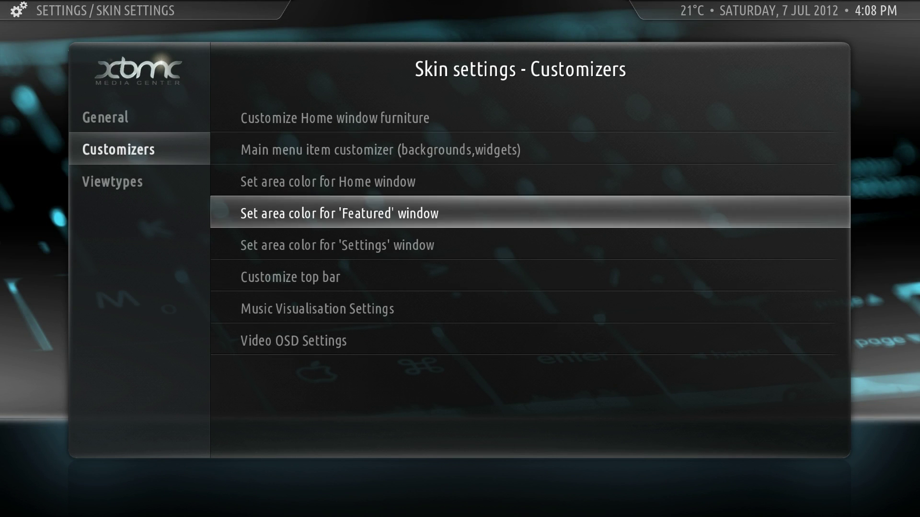
{"action": "key", "text": "Up"}
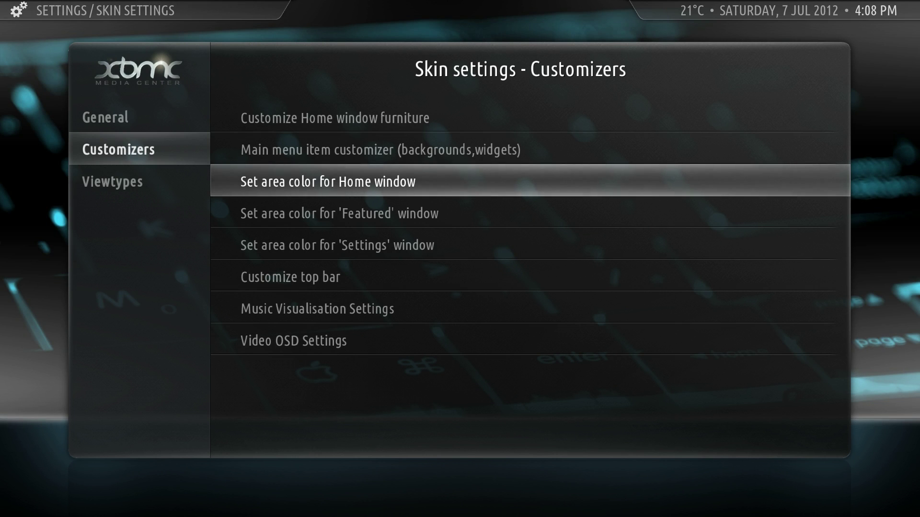
{"action": "key", "text": "Up"}
{"action": "key", "text": "Up"}
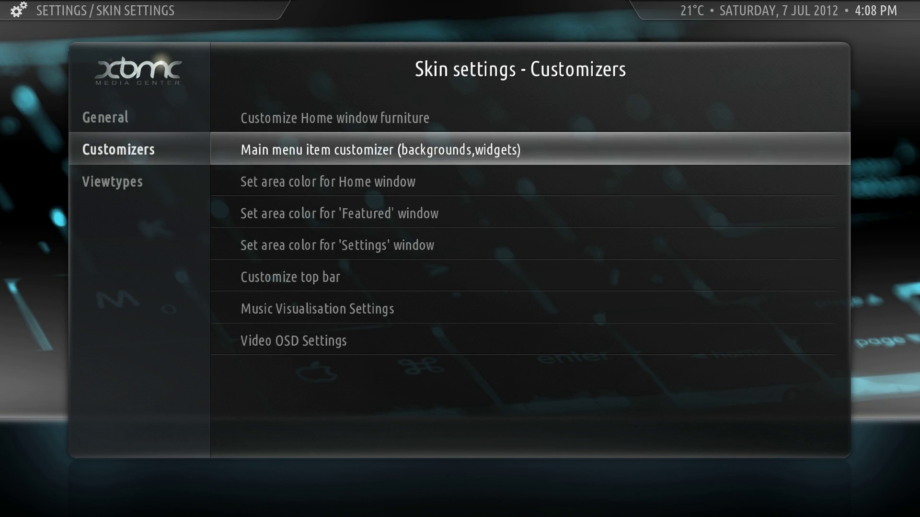
{"action": "key", "text": "Return"}
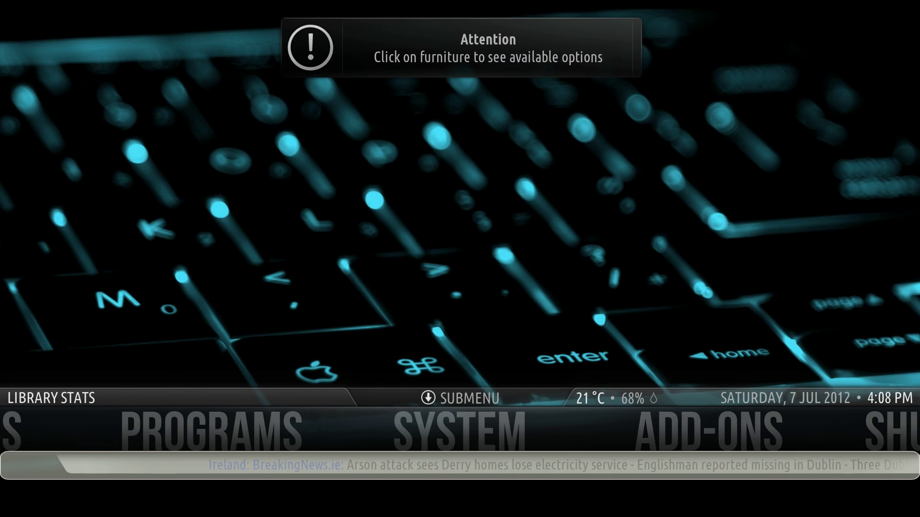
{"action": "key", "text": "Return"}
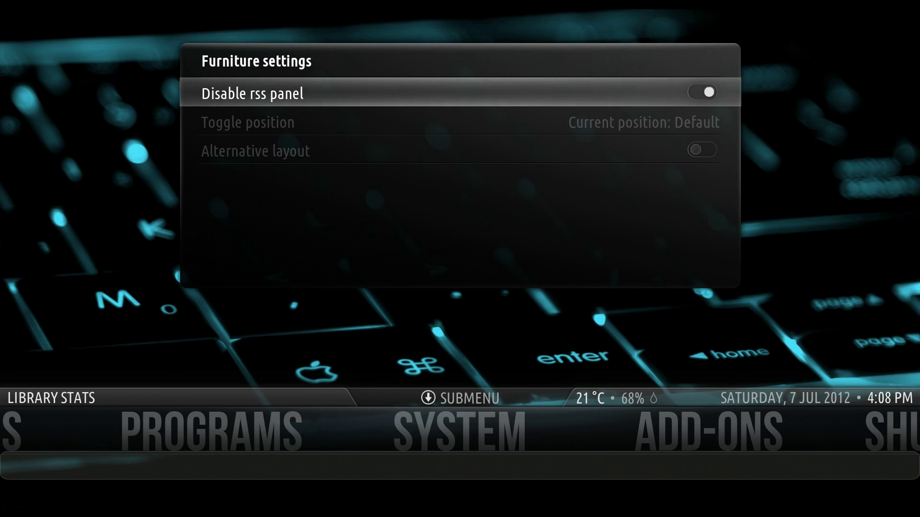
{"action": "key", "text": "Return"}
Try the alternative layout for the RSS panel and turn it back off
{"action": "key", "text": "Down"}
{"action": "key", "text": "Down"}
{"action": "key", "text": "Return"}
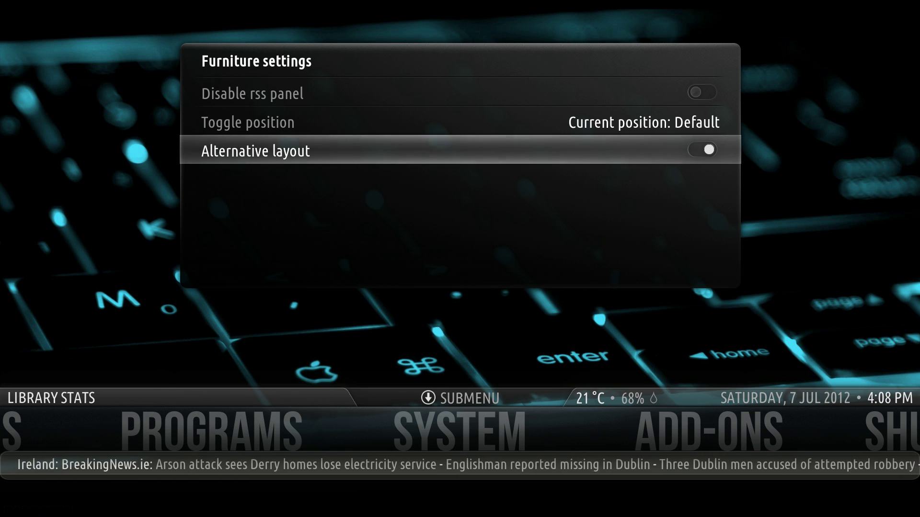
{"action": "key", "text": "Return"}
{"action": "key", "text": "Return"}
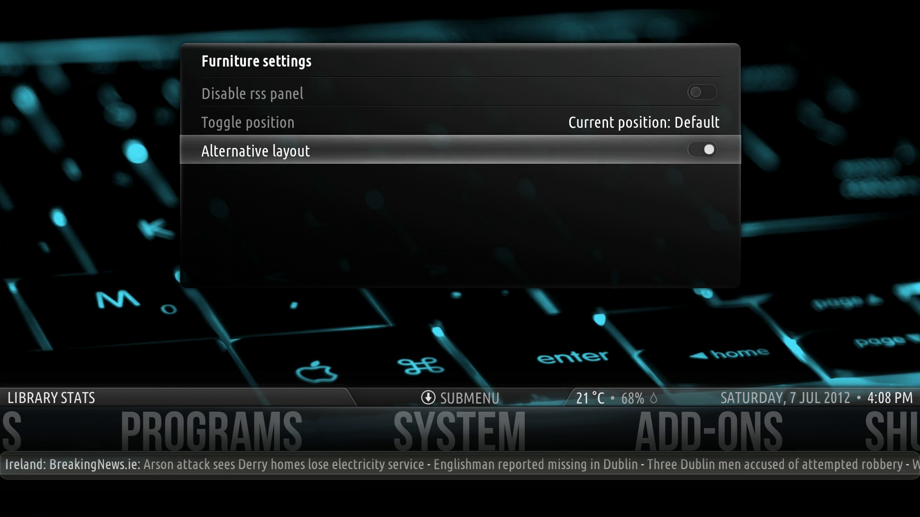
{"action": "key", "text": "Return"}
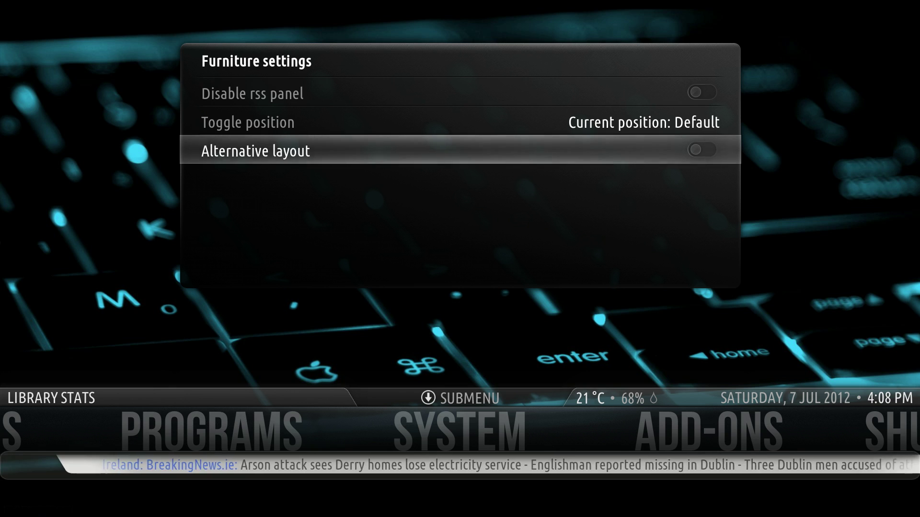
Try the Low position for the RSS panel, return it to Default and close its settings
{"action": "key", "text": "Up"}
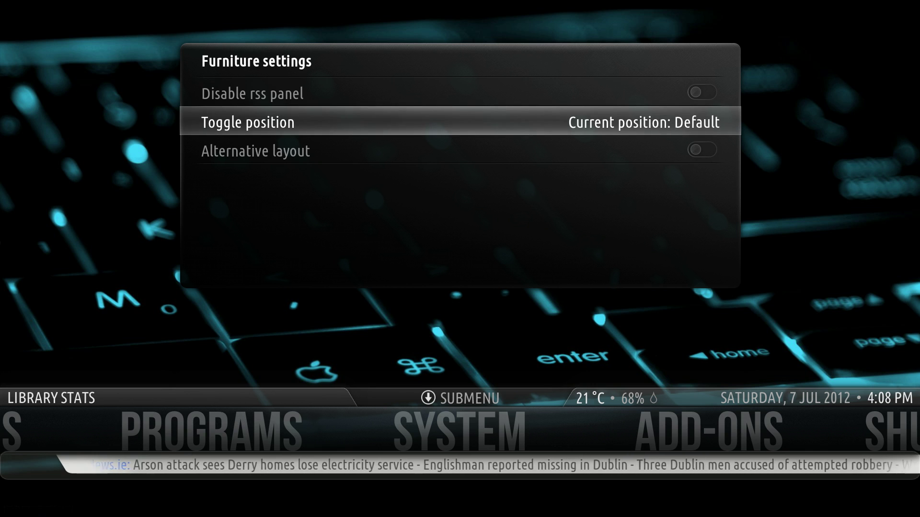
{"action": "key", "text": "Return"}
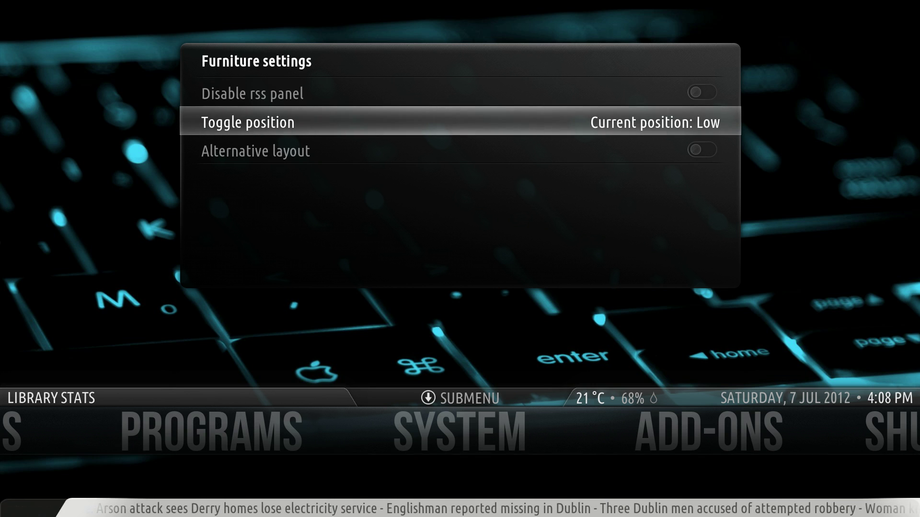
{"action": "key", "text": "Return"}
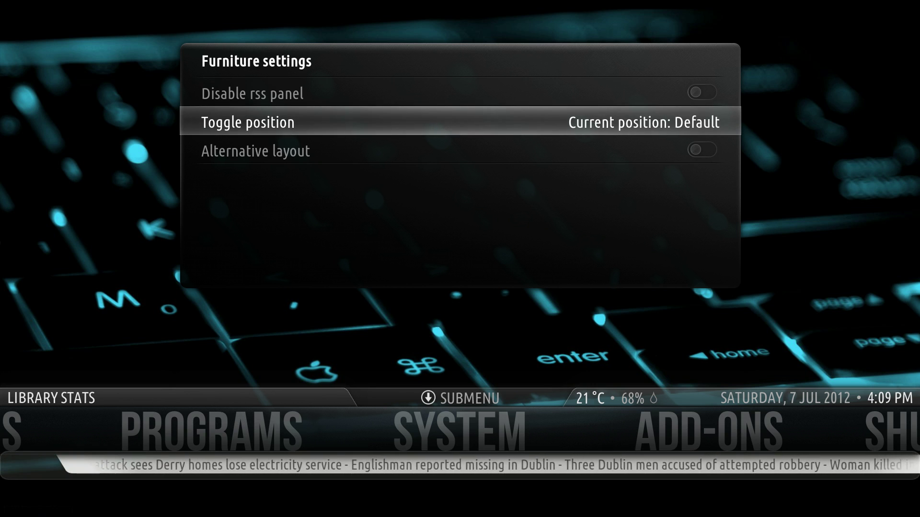
{"action": "key", "text": "Escape"}
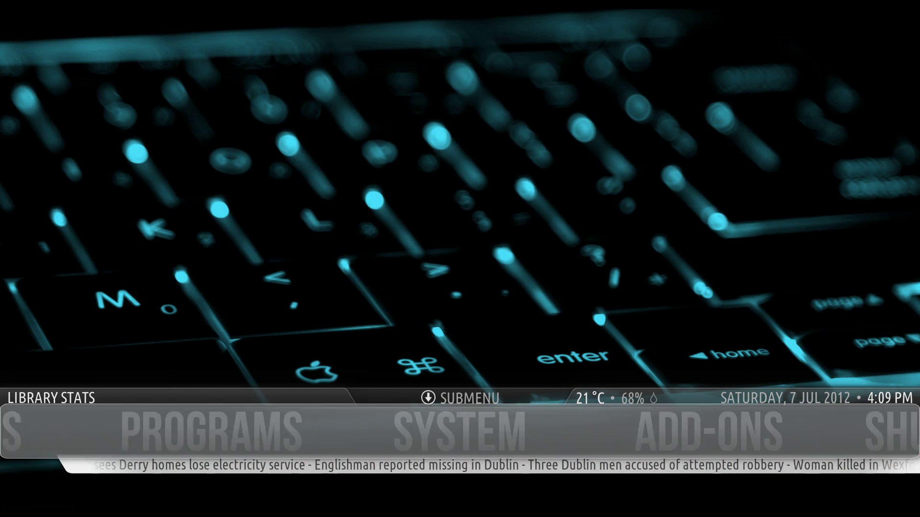
Open the navigation hints furniture settings and toggle the hints off and on again
{"action": "key", "text": "Up"}
{"action": "key", "text": "Return"}
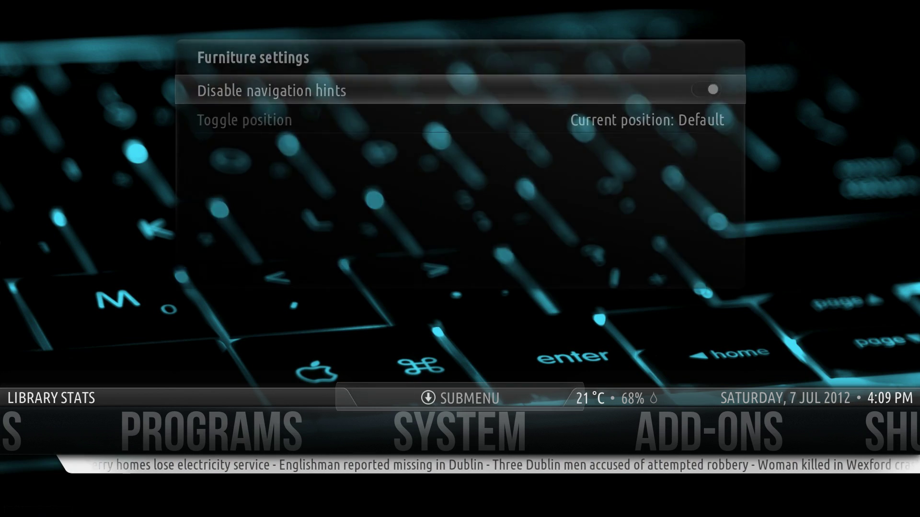
{"action": "key", "text": "Return"}
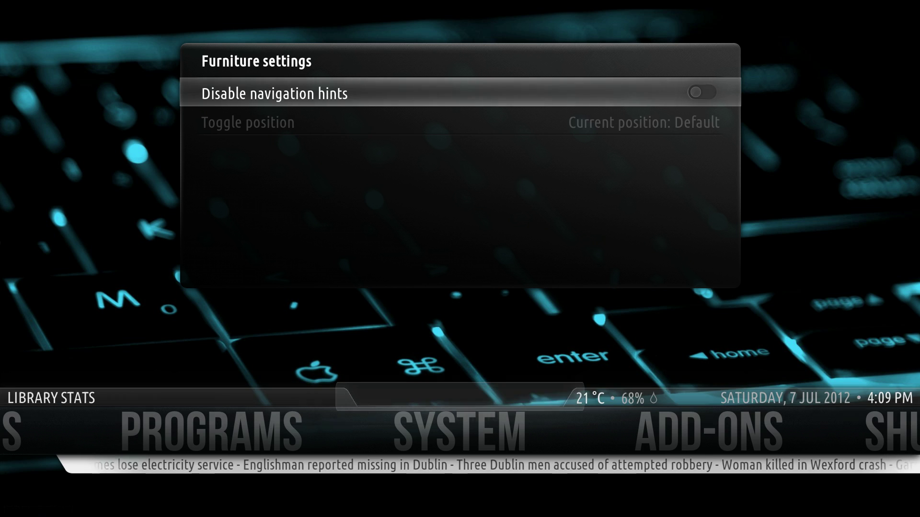
{"action": "key", "text": "Return"}
Try the High position for the navigation hints, return them to Default and close their settings
{"action": "key", "text": "Down"}
{"action": "key", "text": "Return"}
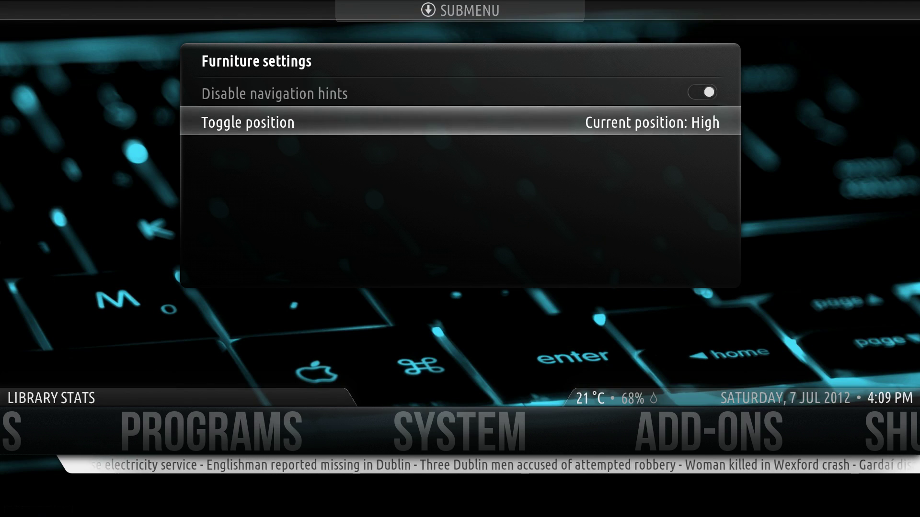
{"action": "key", "text": "Return"}
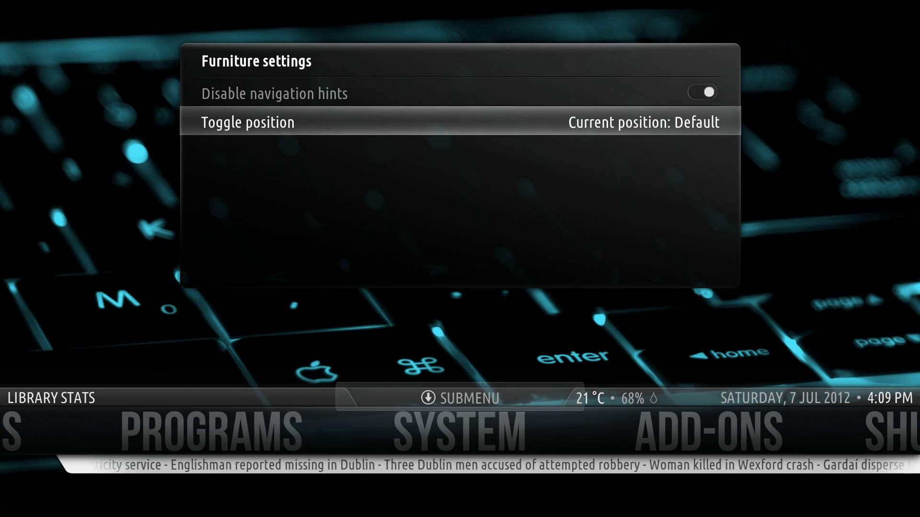
{"action": "key", "text": "Escape"}
Open the library stats furniture settings, try the panel at the top of the Home window and return it to Default
{"action": "key", "text": "Left"}
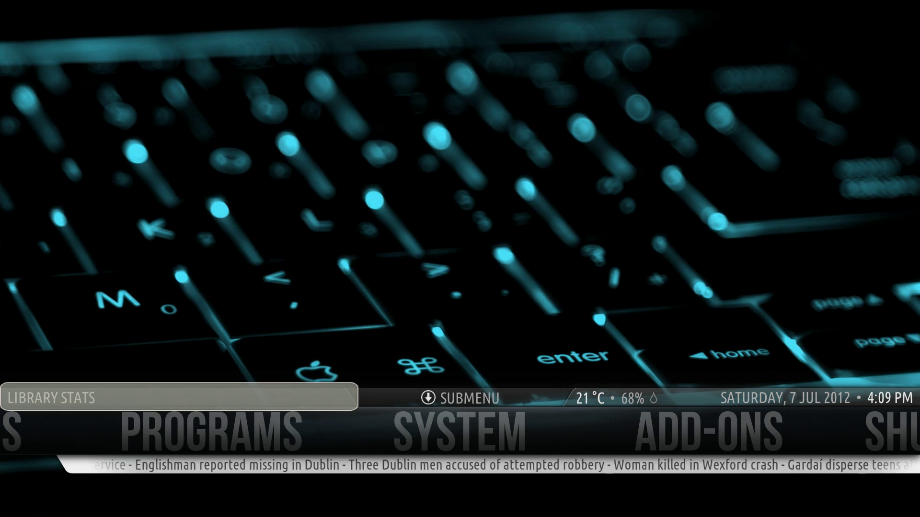
{"action": "key", "text": "Return"}
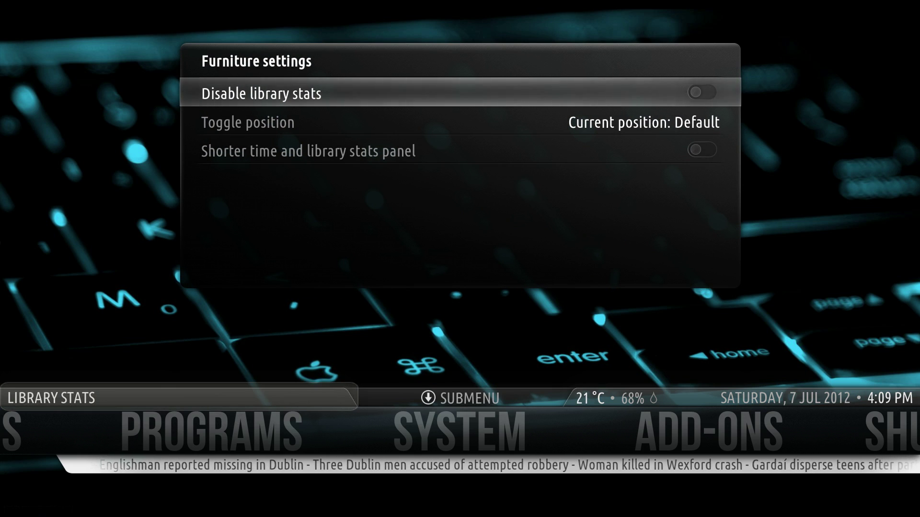
{"action": "key", "text": "Down"}
{"action": "key", "text": "Down"}
{"action": "key", "text": "Up"}
{"action": "key", "text": "Return"}
{"action": "key", "text": "Return"}
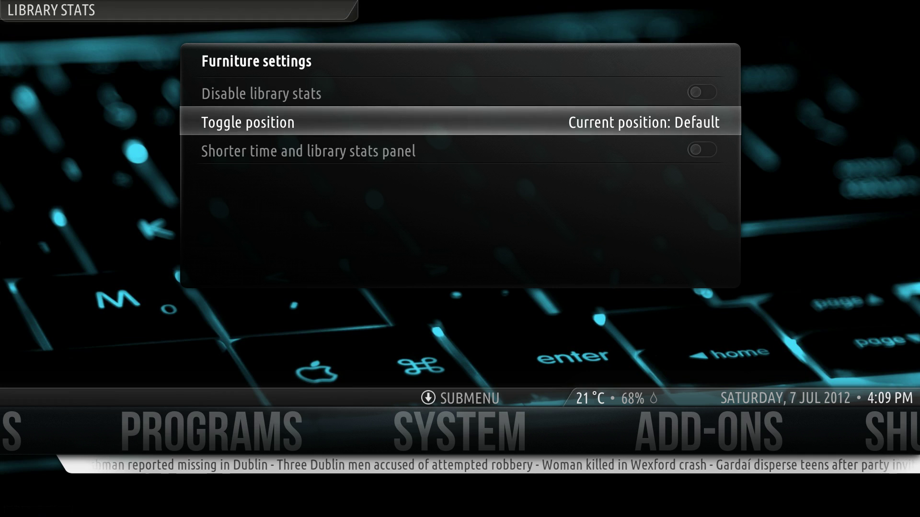
Toggle the shorter time and library stats panel on and off again, and close the library stats furniture settings
{"action": "key", "text": "Down"}
{"action": "key", "text": "Return"}
{"action": "key", "text": "Return"}
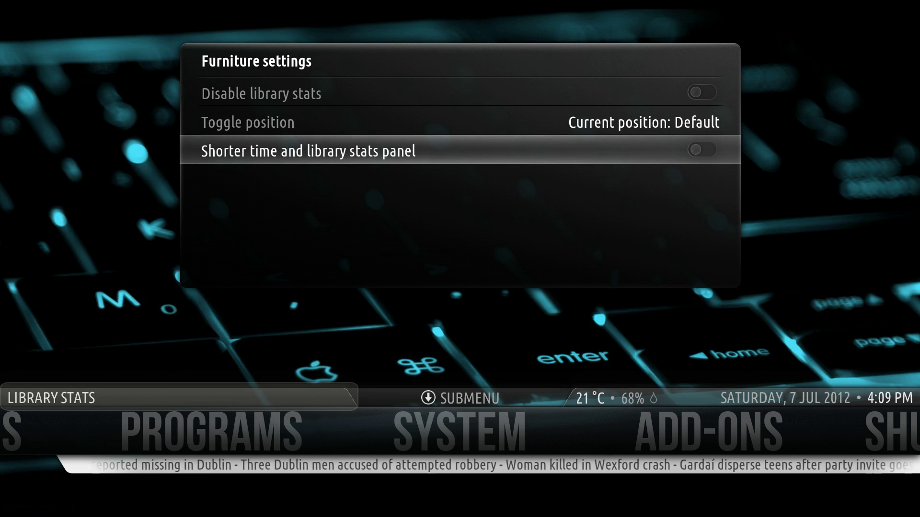
{"action": "key", "text": "Escape"}
Open the main menu's furniture settings on the Home window and look through the available options
{"action": "key", "text": "Down"}
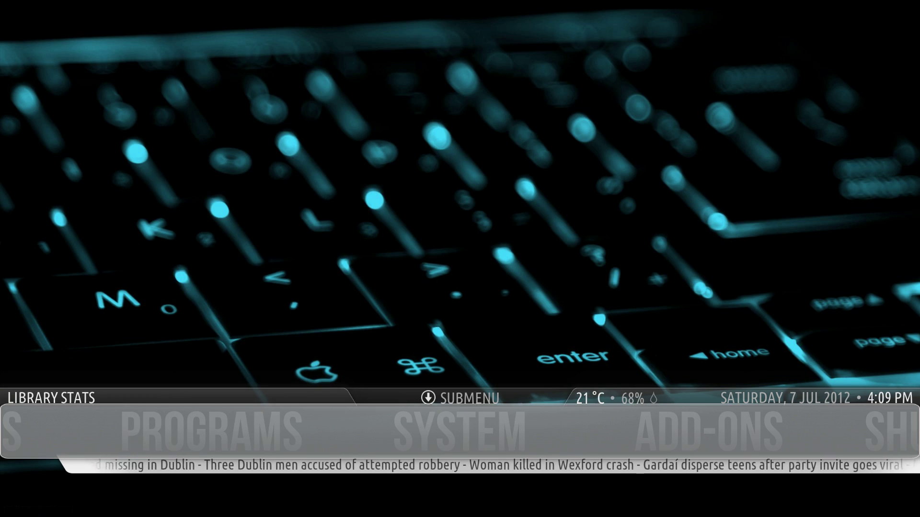
{"action": "key", "text": "c"}
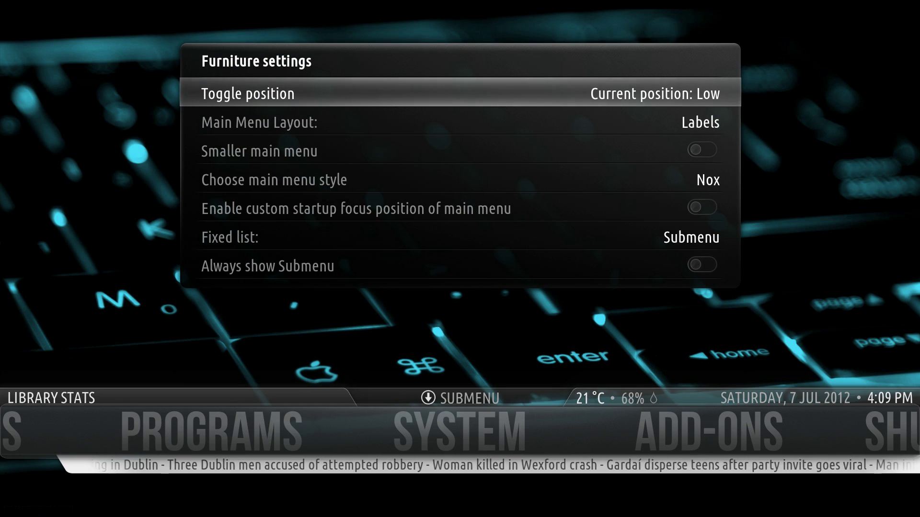
{"action": "key", "text": "Up"}
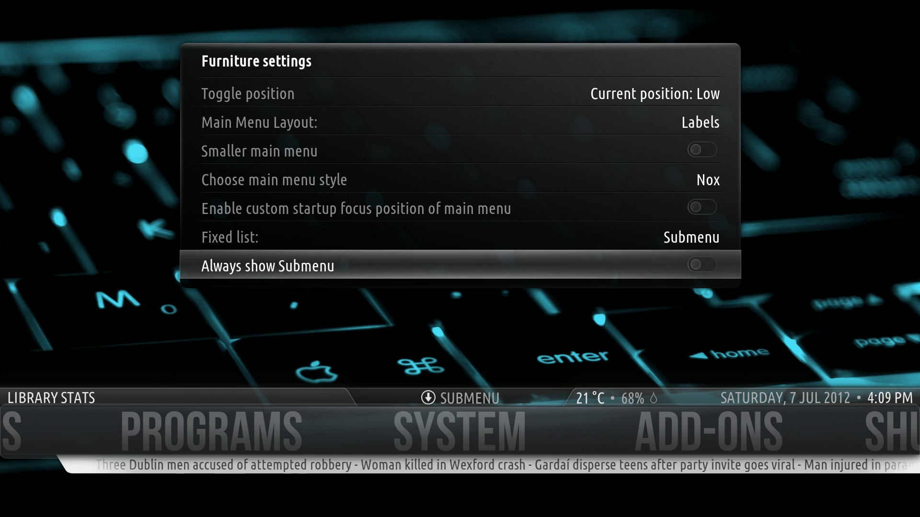
{"action": "key", "text": "Up"}
{"action": "key", "text": "Up"}
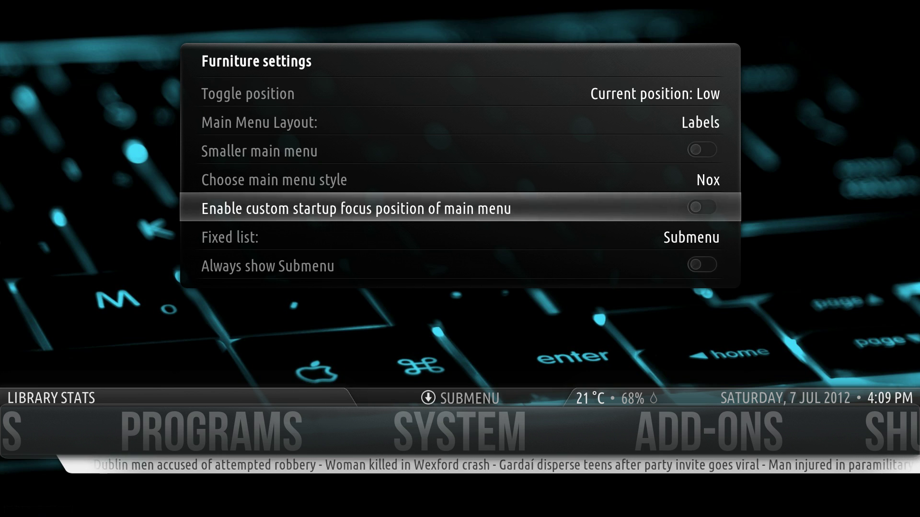
Cycle through the main menu styles, including Classic, and return the style to Nox
{"action": "key", "text": "Up"}
{"action": "key", "text": "Return"}
{"action": "key", "text": "Return"}
{"action": "key", "text": "Return"}
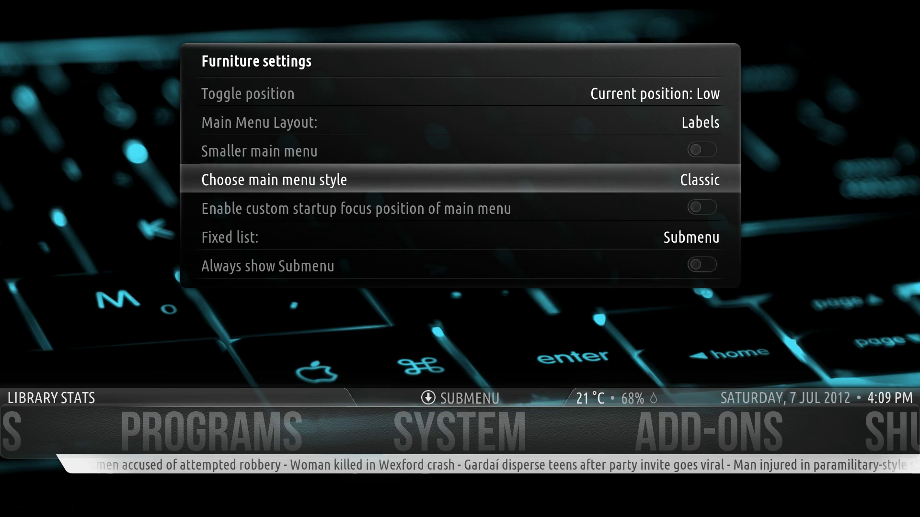
{"action": "key", "text": "Return"}
{"action": "key", "text": "Return"}
{"action": "key", "text": "Return"}
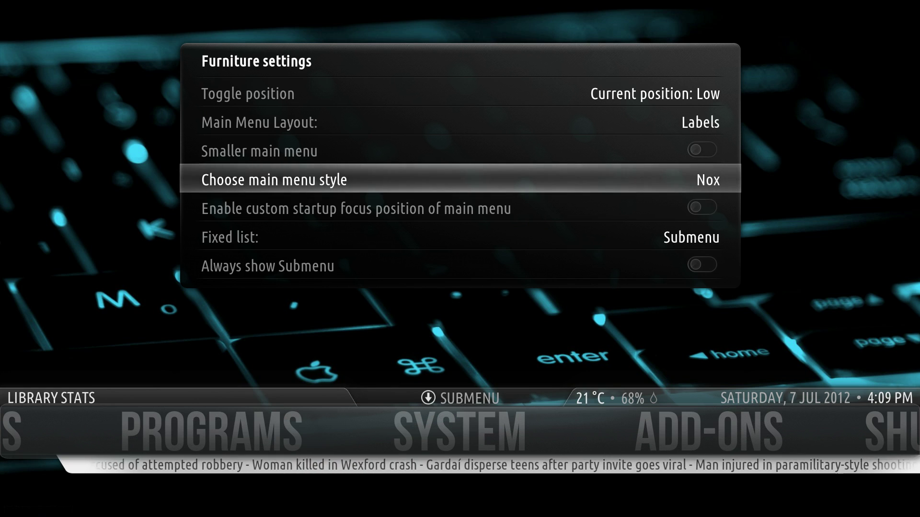
Enable the smaller main menu and cycle its layout through Icons and Labels (Bigger Gaps) back to Labels
{"action": "key", "text": "Up"}
{"action": "key", "text": "Return"}
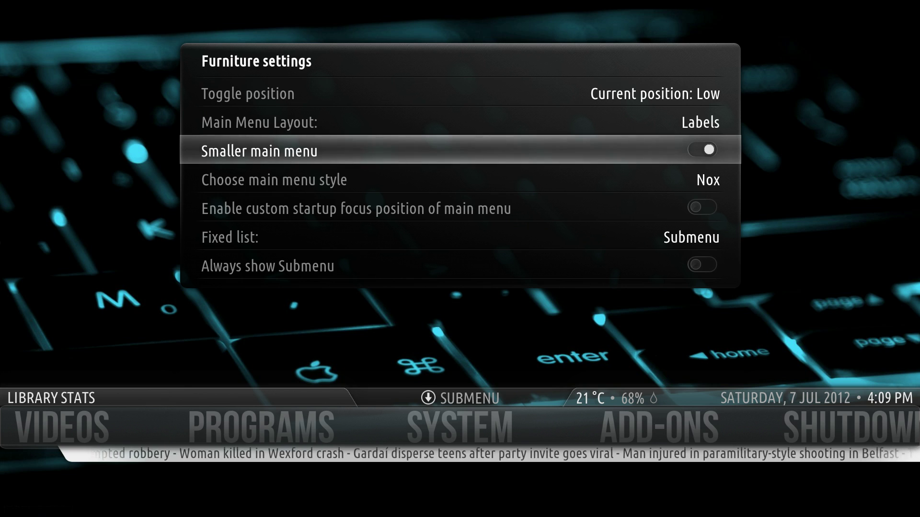
{"action": "key", "text": "Up"}
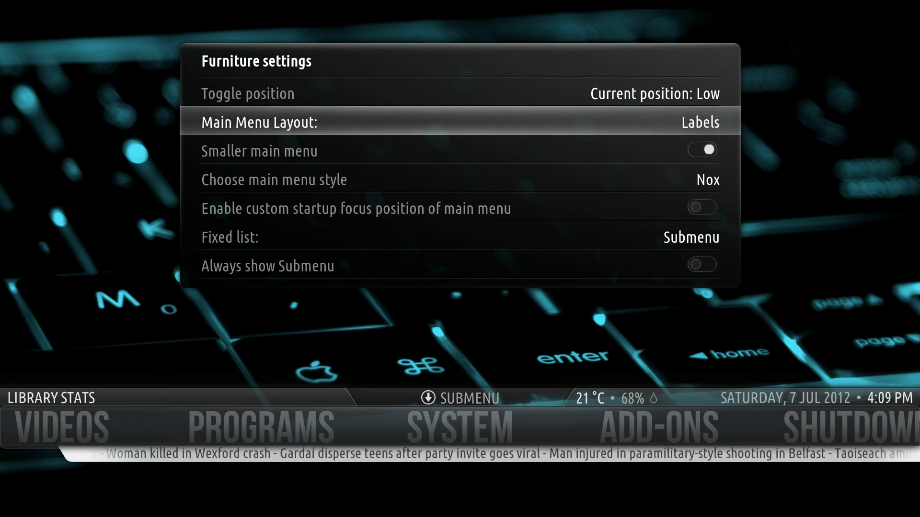
{"action": "key", "text": "Return"}
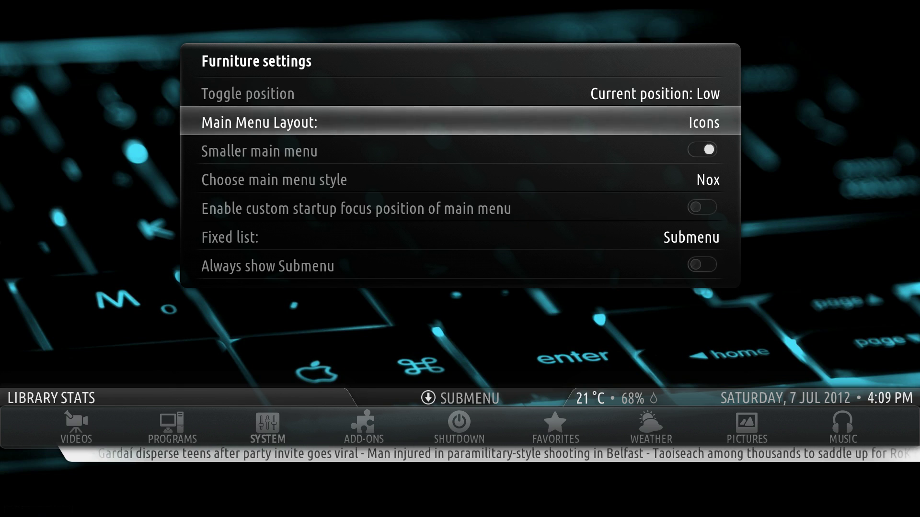
{"action": "key", "text": "Return"}
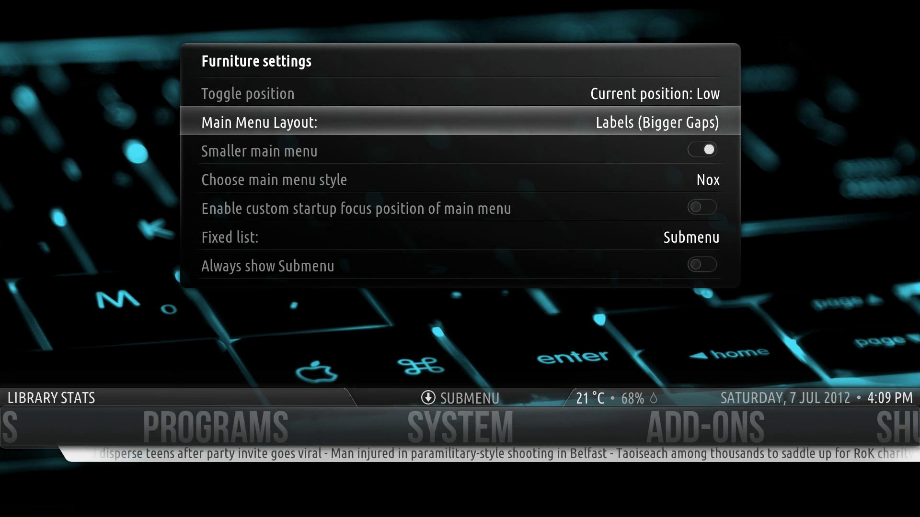
{"action": "key", "text": "Return"}
Set the main menu position to Default and close its furniture settings
{"action": "key", "text": "Up"}
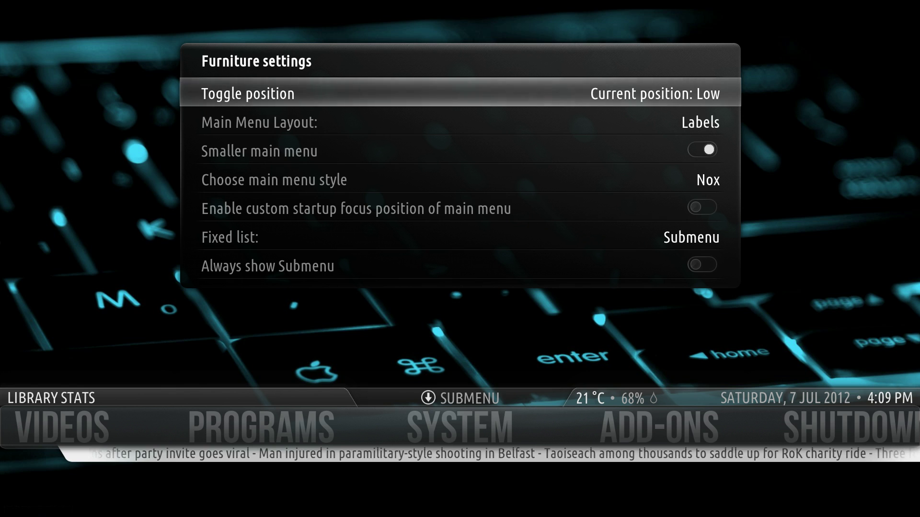
{"action": "key", "text": "Return"}
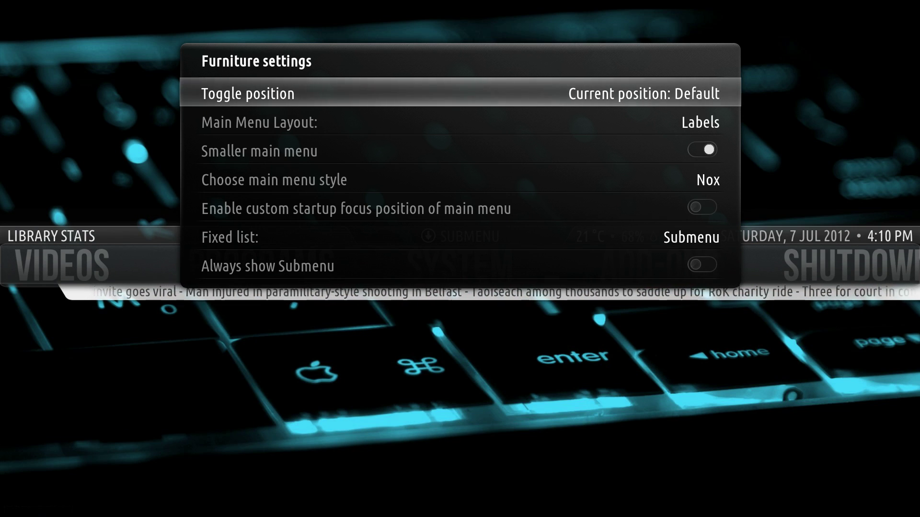
{"action": "key", "text": "Escape"}
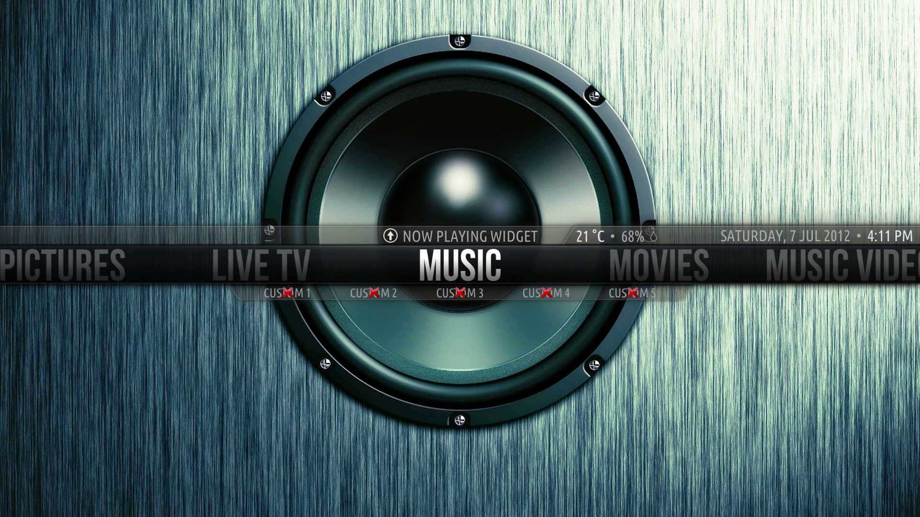
Open the settings of the Custom 1 submenu item under Music and enable the item
{"action": "key", "text": "Down"}
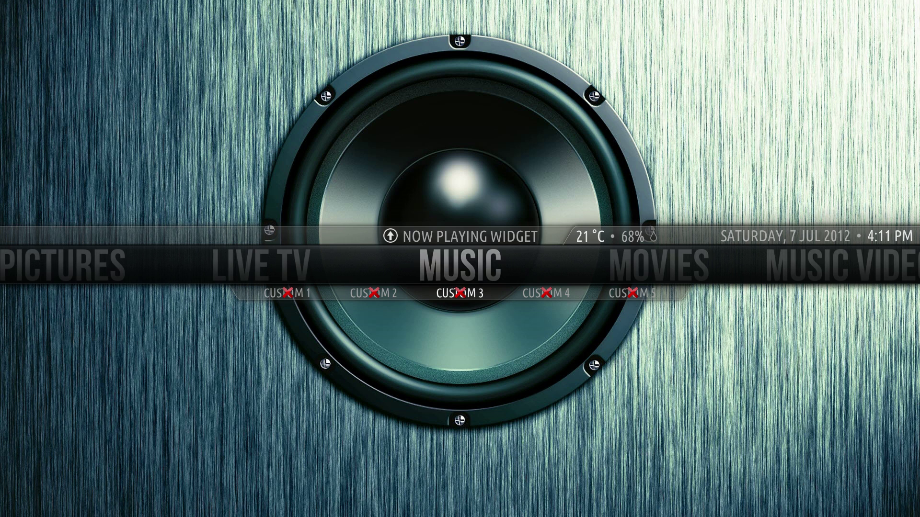
{"action": "key", "text": "Left"}
{"action": "key", "text": "Left"}
{"action": "key", "text": "Right"}
{"action": "key", "text": "Right"}
{"action": "key", "text": "Right"}
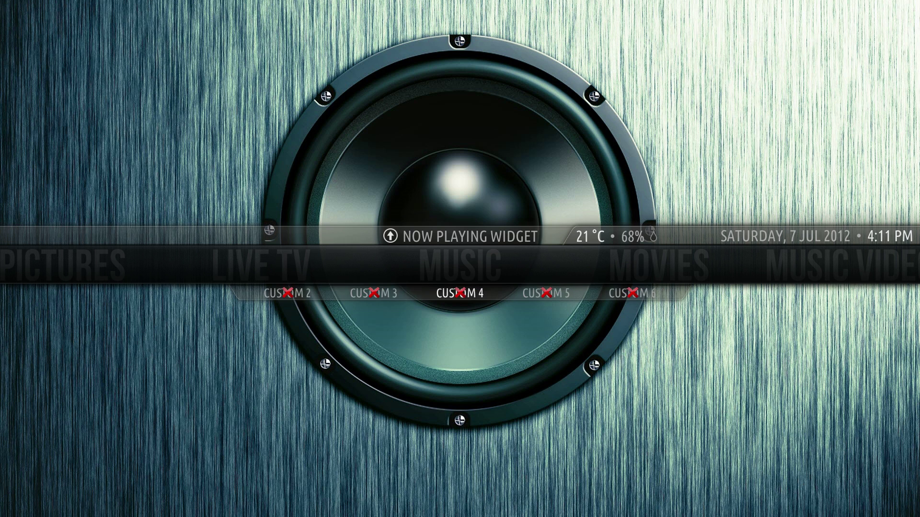
{"action": "key", "text": "Left"}
{"action": "key", "text": "Left"}
{"action": "key", "text": "Left"}
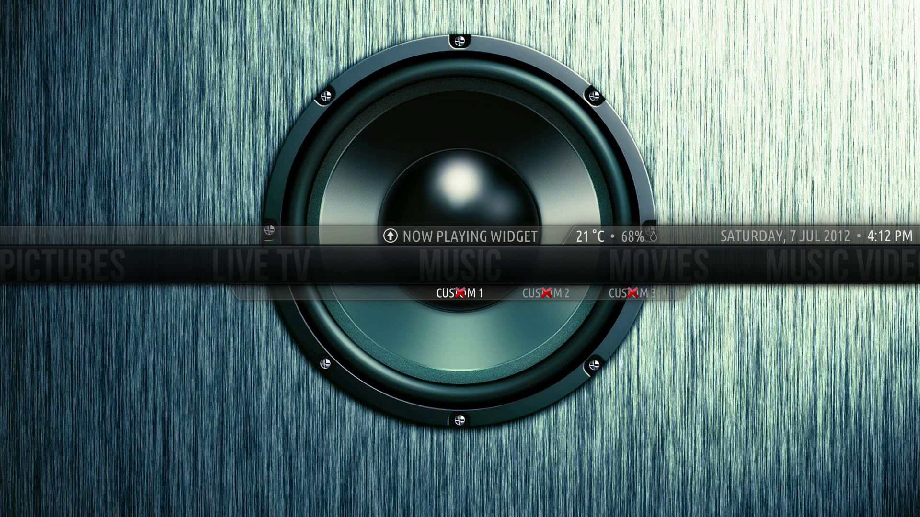
{"action": "key", "text": "Return"}
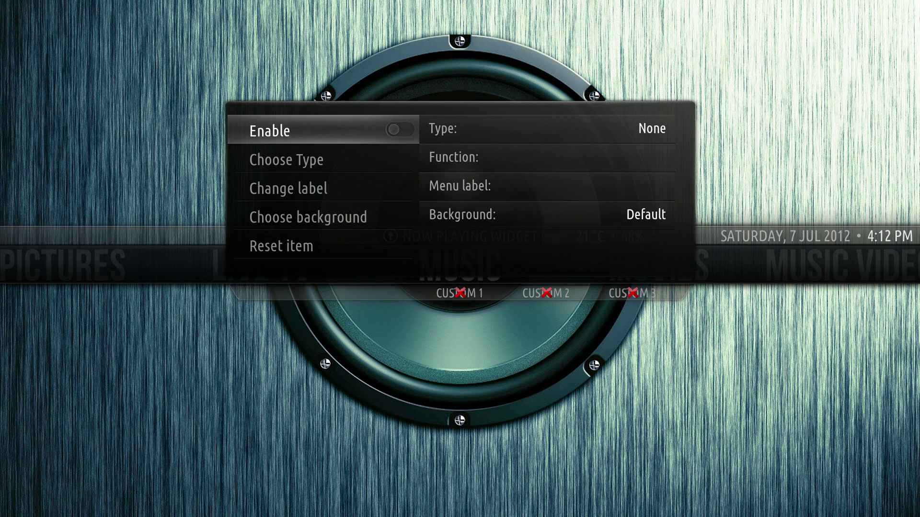
{"action": "key", "text": "Return"}
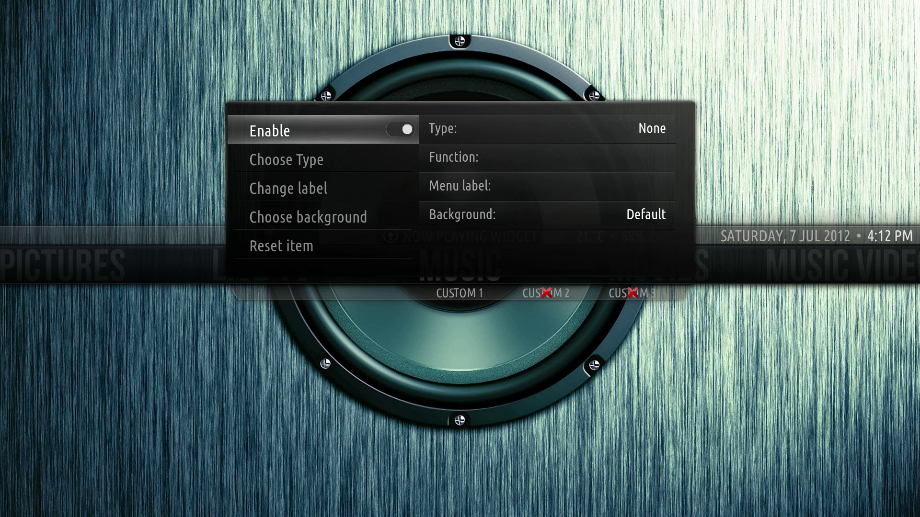
Set the Custom 1 item's type to Music Add-on and choose the Radio add-on
{"action": "key", "text": "Down"}
{"action": "key", "text": "Return"}
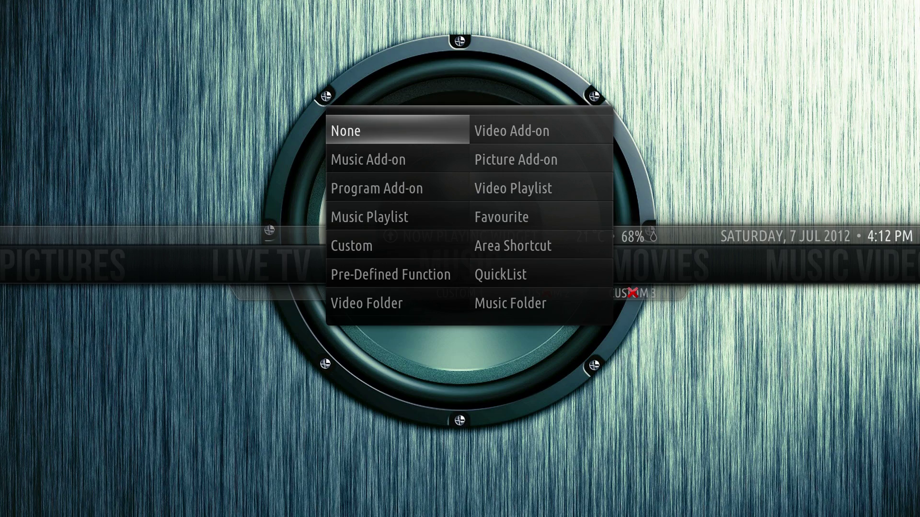
{"action": "key", "text": "Down"}
{"action": "key", "text": "Return"}
{"action": "key", "text": "Down"}
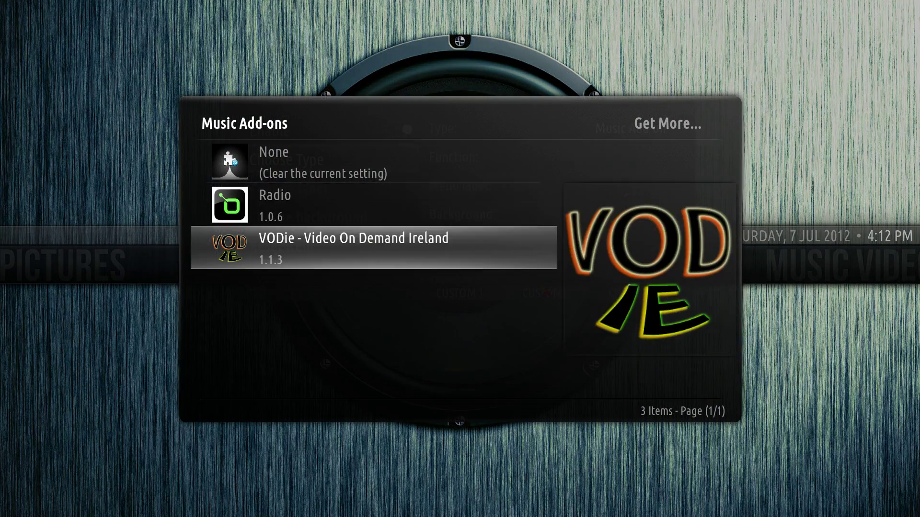
{"action": "key", "text": "Up"}
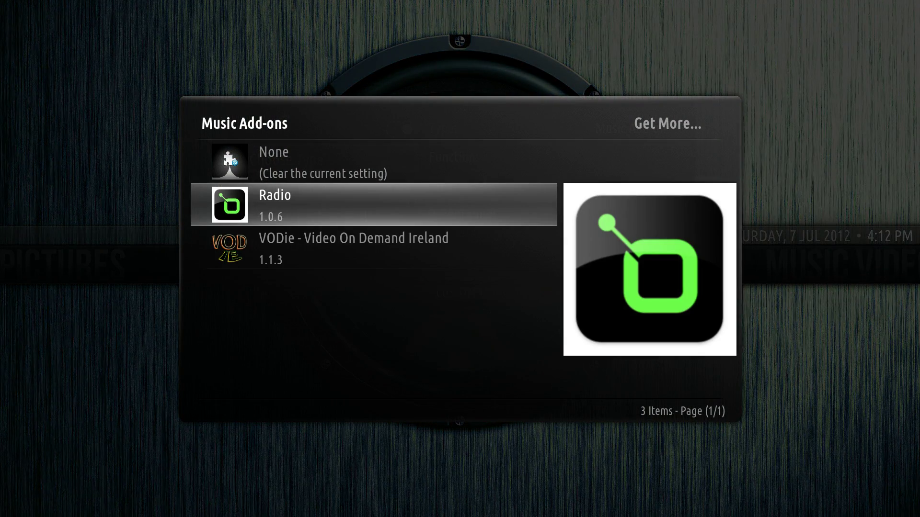
{"action": "key", "text": "Return"}
Open the item's label for editing, accept it as Radio and close the item's settings
{"action": "key", "text": "Down"}
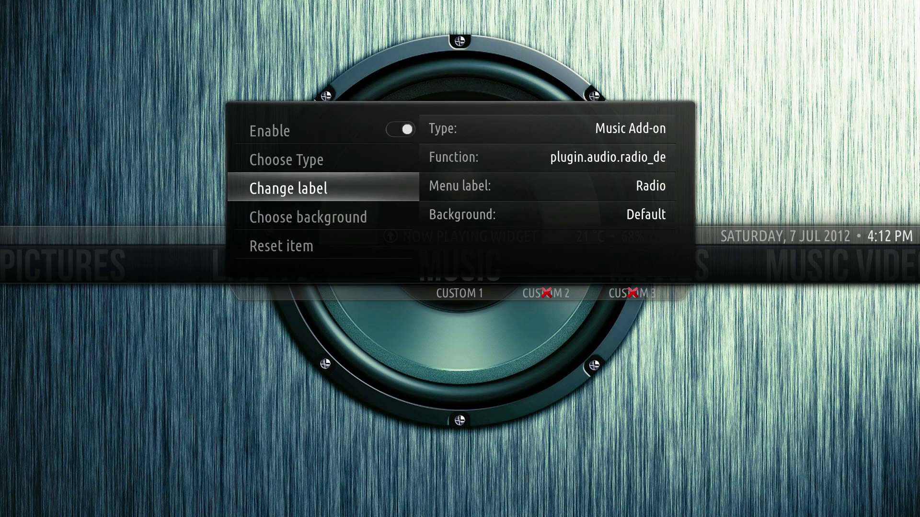
{"action": "key", "text": "Return"}
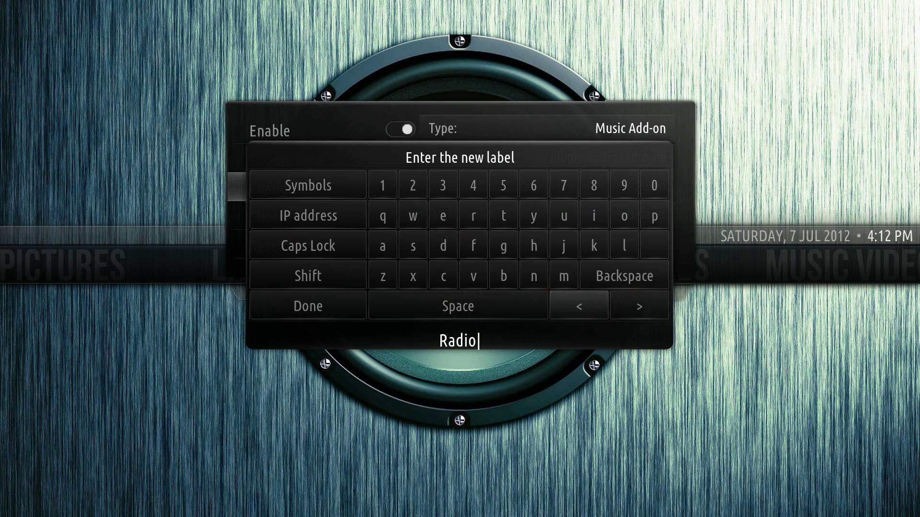
{"action": "key", "text": "Return"}
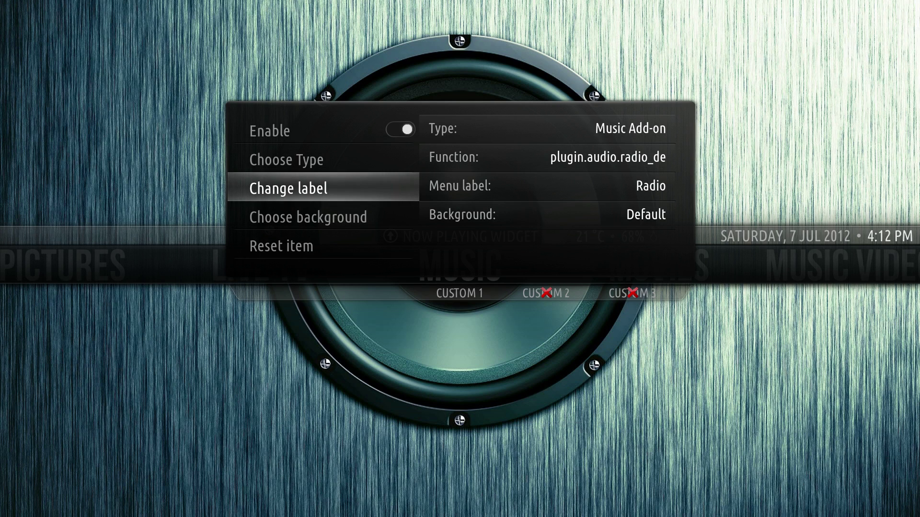
{"action": "key", "text": "Down"}
{"action": "key", "text": "Up"}
{"action": "key", "text": "Escape"}
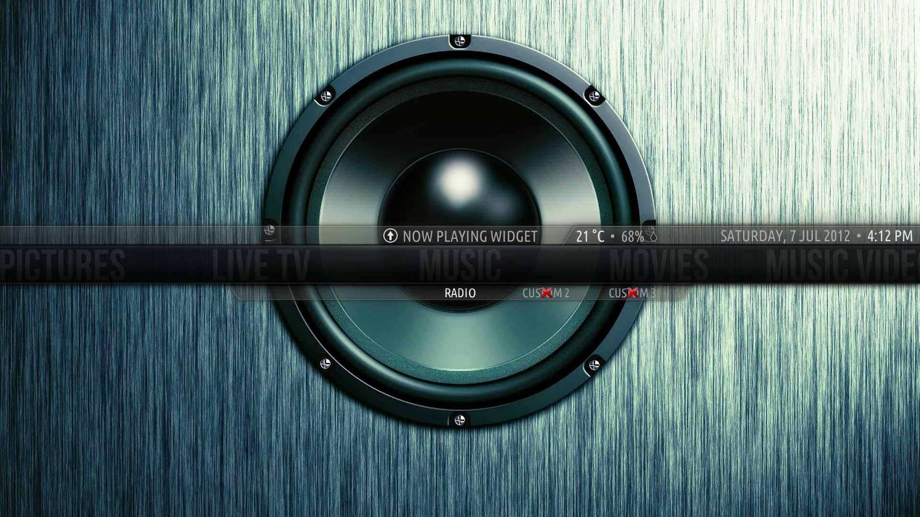
Open the Now Playing widget settings for Music and examine the Now Playing and general options
{"action": "key", "text": "Up"}
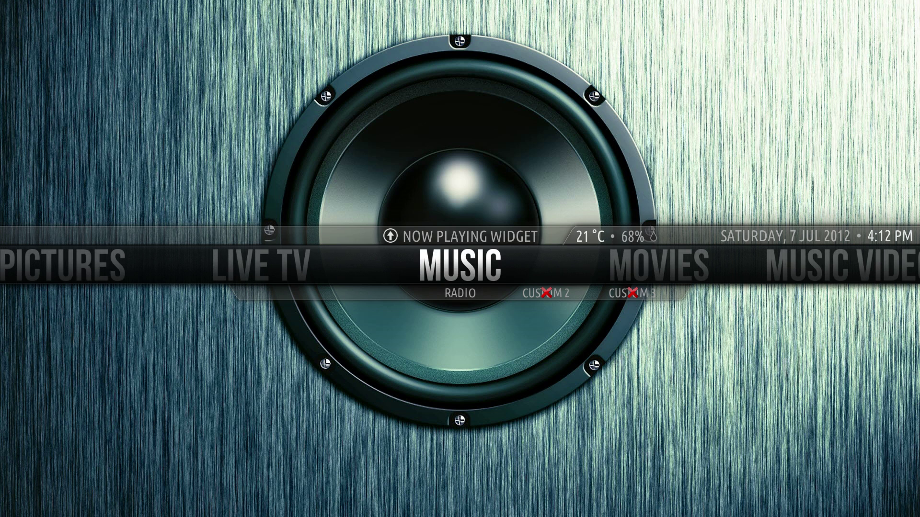
{"action": "key", "text": "Up"}
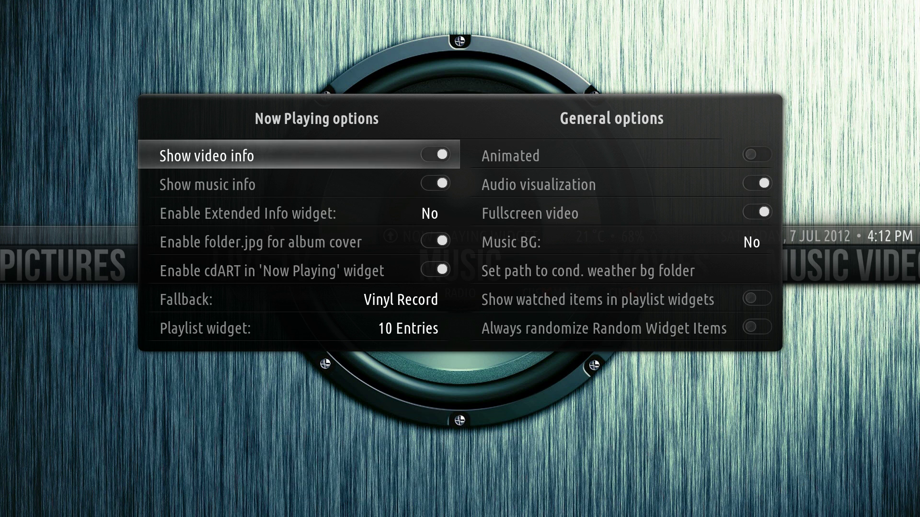
{"action": "key", "text": "Down"}
{"action": "key", "text": "Down"}
{"action": "key", "text": "Down"}
{"action": "key", "text": "Down"}
{"action": "key", "text": "Right"}
{"action": "key", "text": "Down"}
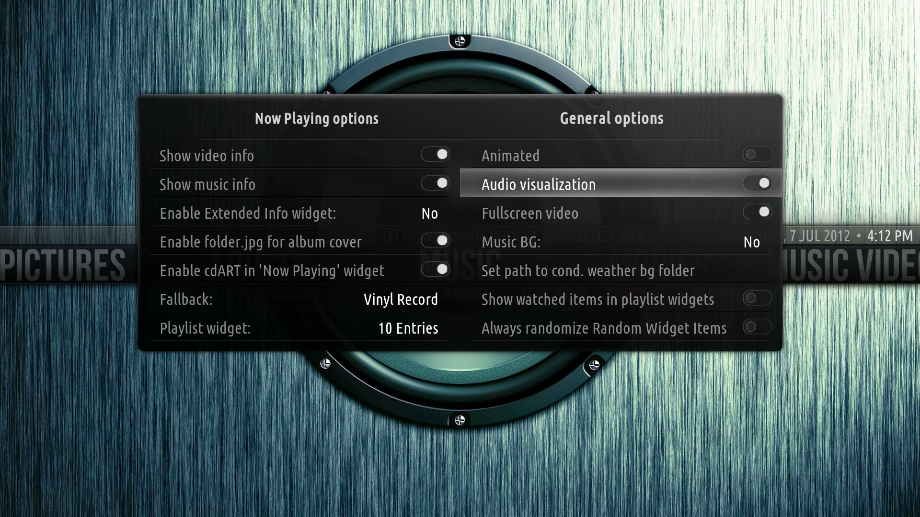
{"action": "key", "text": "Down"}
{"action": "key", "text": "Down"}
{"action": "key", "text": "Down"}
{"action": "key", "text": "Down"}
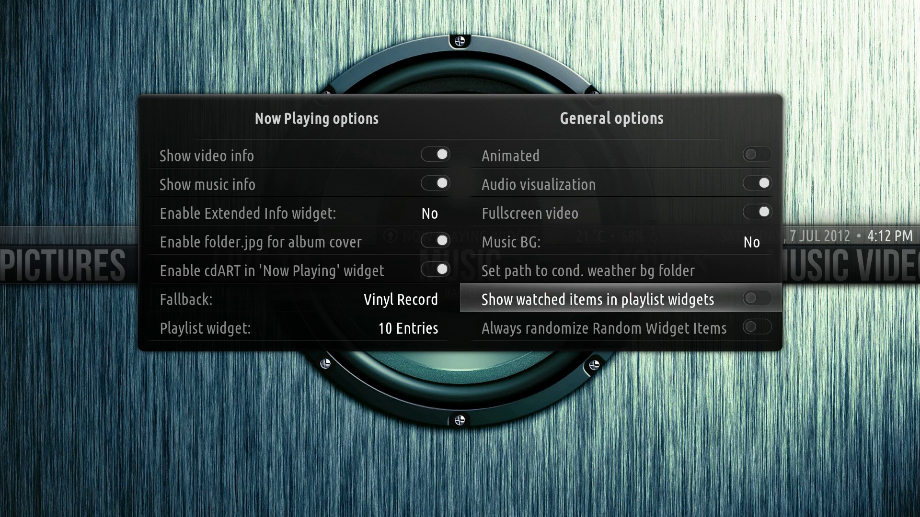
{"action": "key", "text": "Up"}
{"action": "key", "text": "Up"}
{"action": "key", "text": "Down"}
{"action": "key", "text": "Down"}
{"action": "key", "text": "Left"}
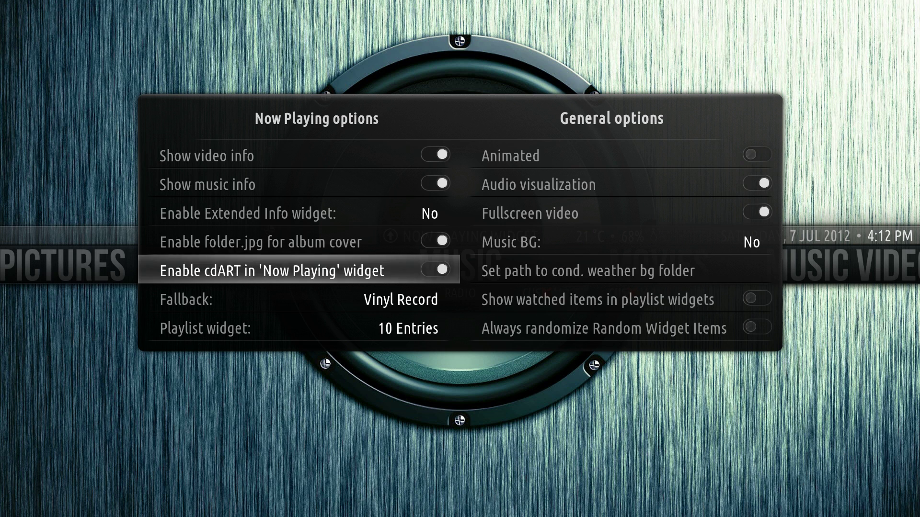
Cycle the Playlist widget option through its choices, including Artist Slideshow, and return it to 10 Entries
{"action": "key", "text": "Down"}
{"action": "key", "text": "Down"}
{"action": "key", "text": "Return"}
{"action": "key", "text": "Return"}
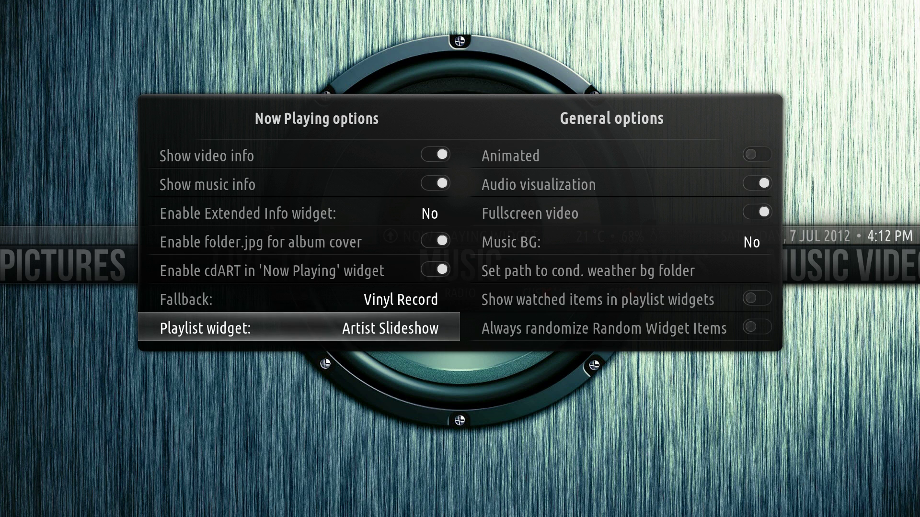
{"action": "key", "text": "Return"}
{"action": "key", "text": "Return"}
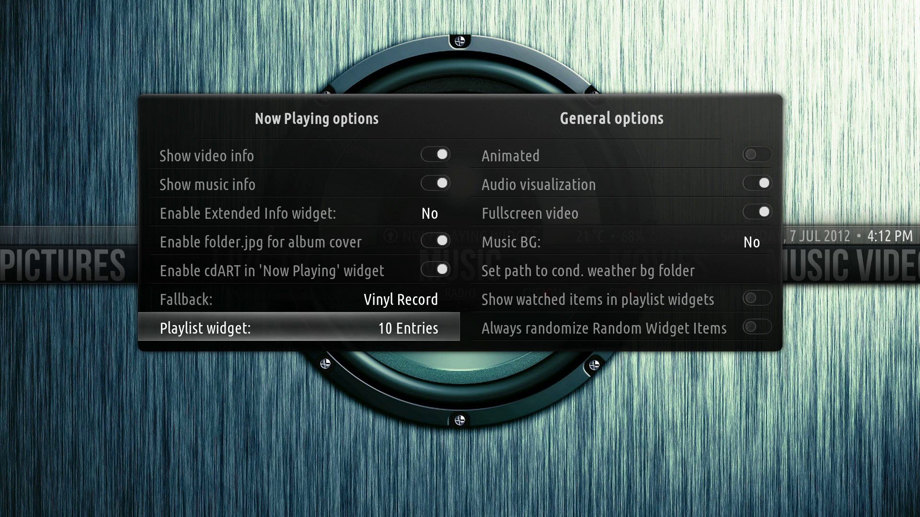
{"action": "key", "text": "Up"}
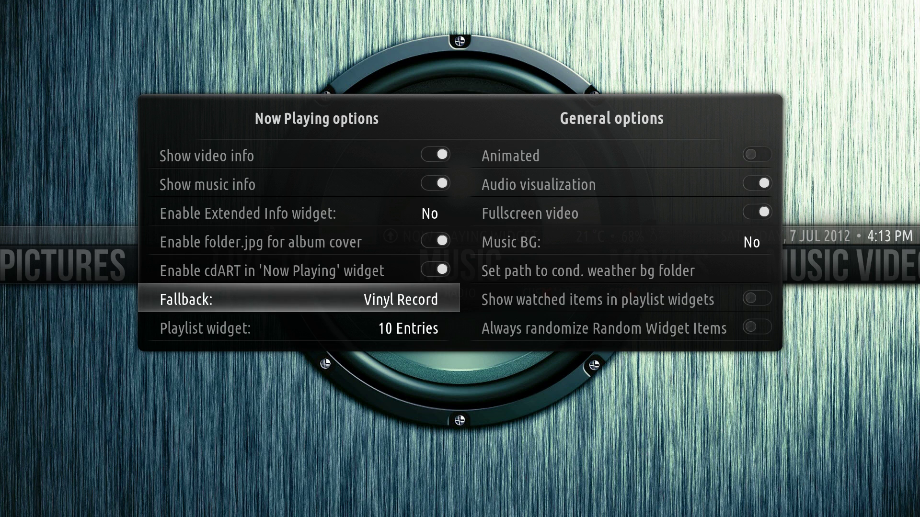
{"action": "key", "text": "Down"}
{"action": "key", "text": "Up"}
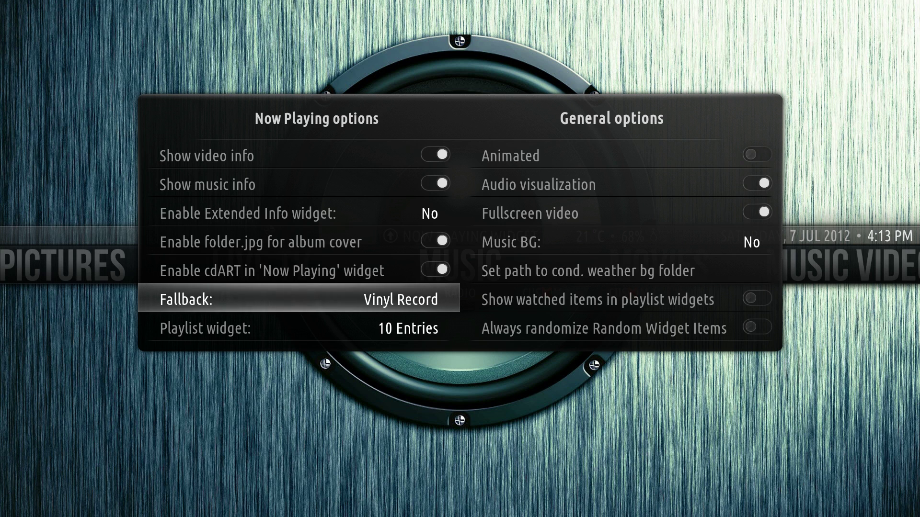
Cycle the Fallback option through its choices and return it to Vinyl Record
{"action": "key", "text": "Up"}
{"action": "key", "text": "Down"}
{"action": "key", "text": "Return"}
{"action": "key", "text": "Return"}
{"action": "key", "text": "Return"}
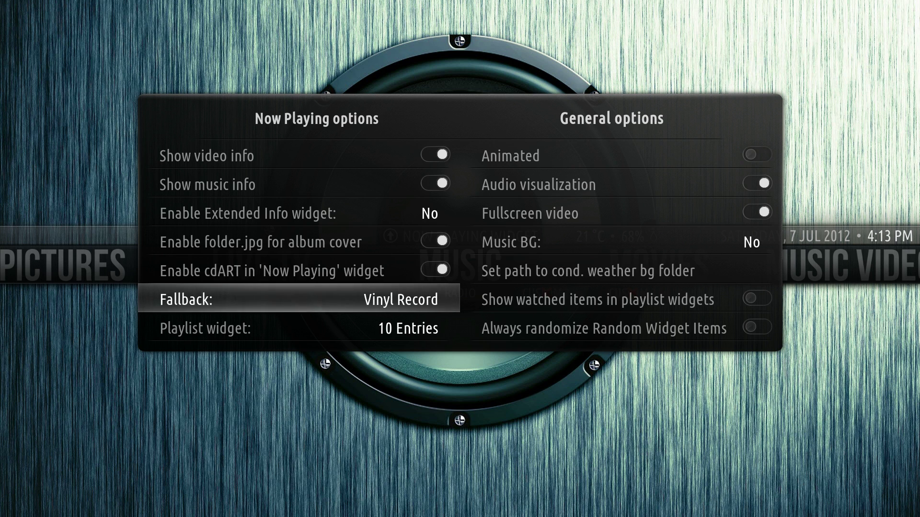
Examine the Extended Info widget and Show music info options, and close the Now Playing widget settings
{"action": "key", "text": "Up"}
{"action": "key", "text": "Up"}
{"action": "key", "text": "Up"}
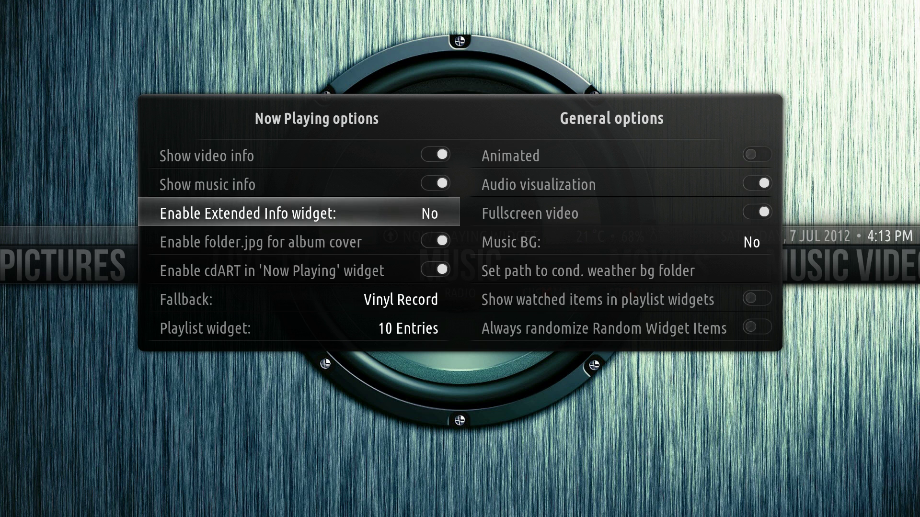
{"action": "key", "text": "Up"}
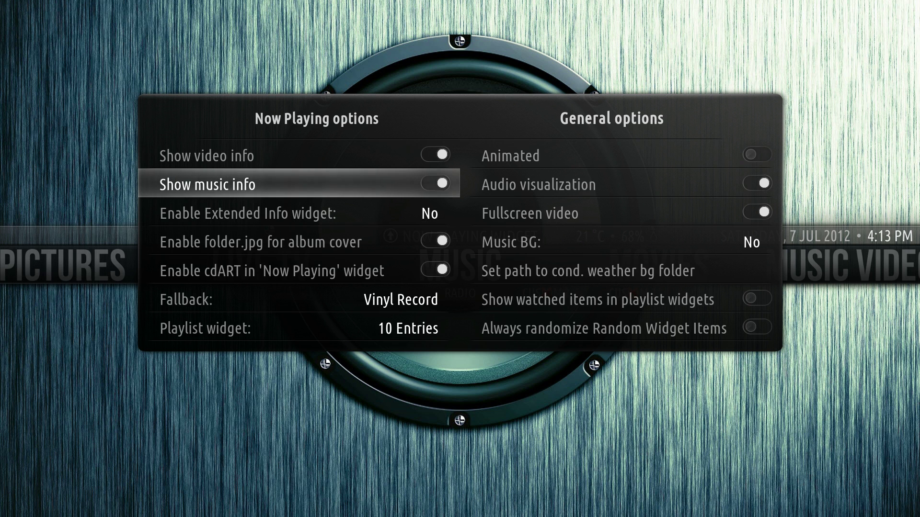
{"action": "key", "text": "Escape"}
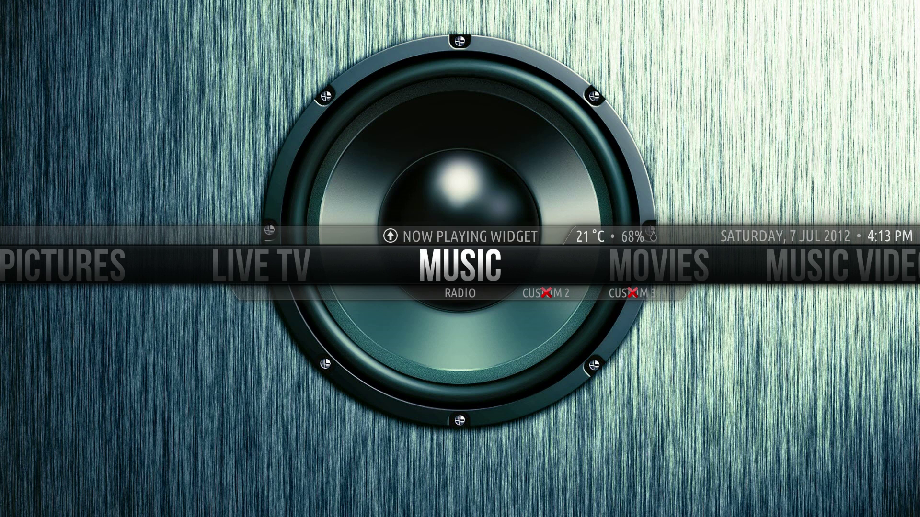
Open the icon picker for the Music main menu item
{"action": "key", "text": "c"}
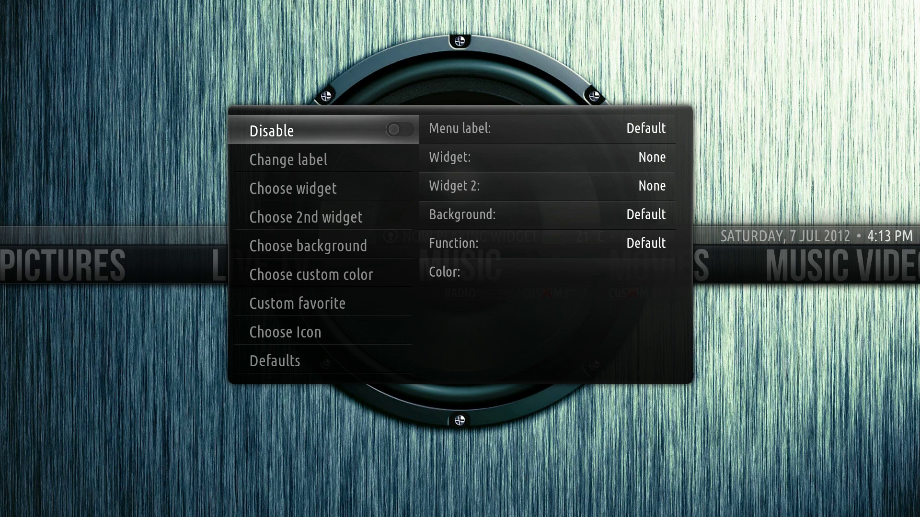
{"action": "left_click", "coordinate": [285, 330]}
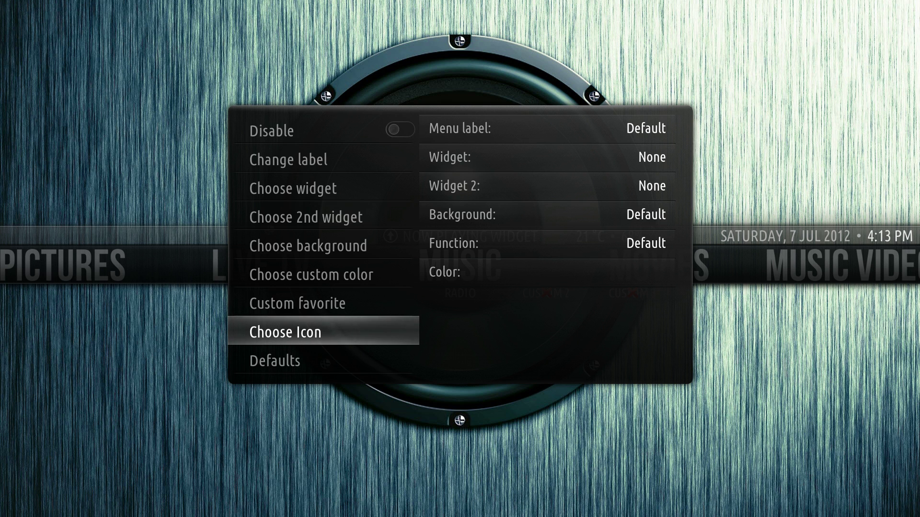
{"action": "key", "text": "Return"}
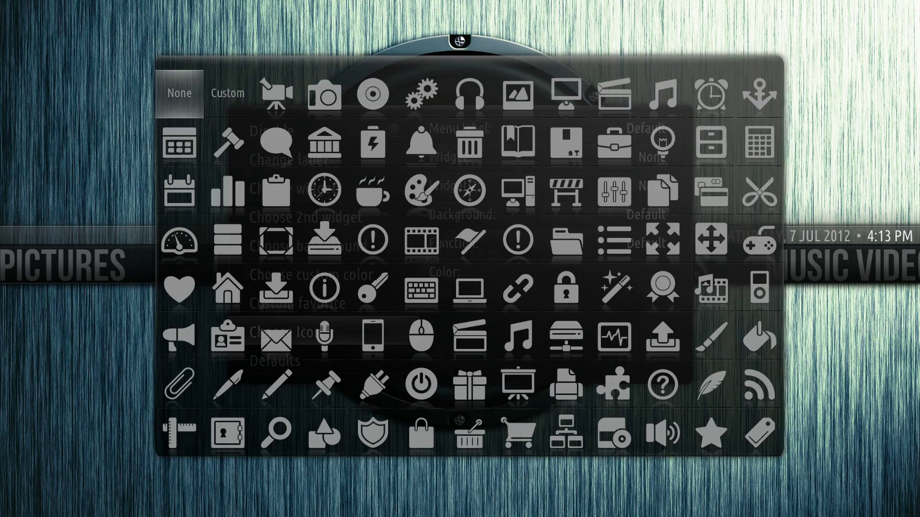
{"action": "key", "text": "Right"}
{"action": "key", "text": "Right"}
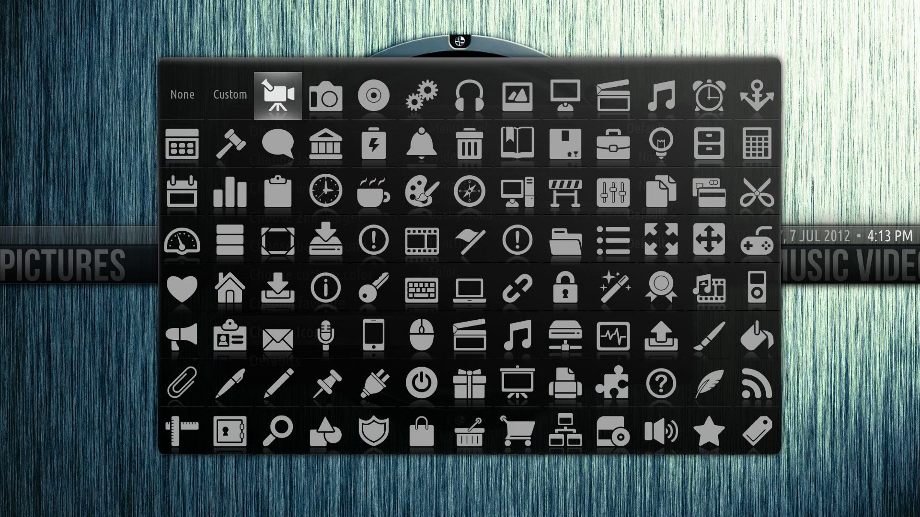
Look through the available icons for the Music menu item
{"action": "key", "text": "Down"}
{"action": "key", "text": "Down"}
{"action": "key", "text": "Down"}
{"action": "key", "text": "Down"}
{"action": "key", "text": "Down"}
{"action": "key", "text": "Down"}
{"action": "key", "text": "Down"}
{"action": "key", "text": "Down"}
{"action": "key", "text": "Down"}
{"action": "key", "text": "Down"}
{"action": "key", "text": "Down"}
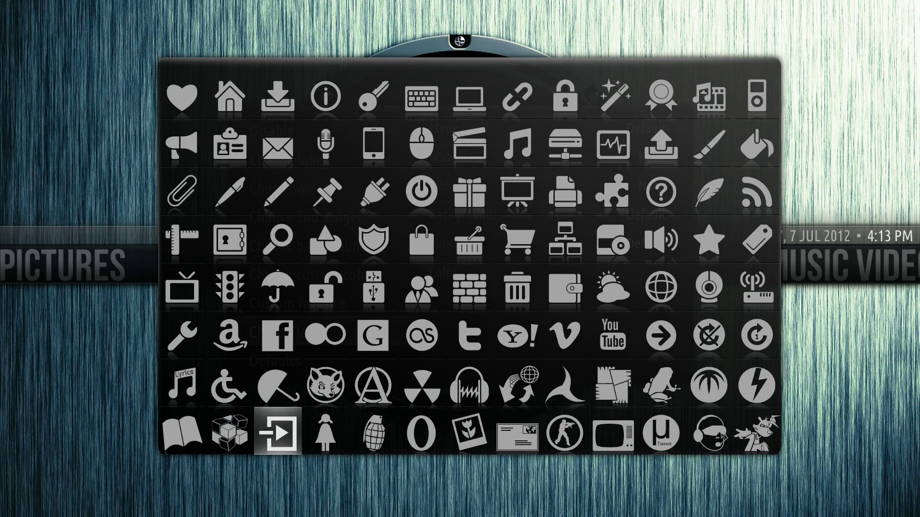
{"action": "key", "text": "Down"}
{"action": "key", "text": "Down"}
{"action": "key", "text": "Up"}
{"action": "key", "text": "Up"}
{"action": "key", "text": "Up"}
{"action": "key", "text": "Right"}
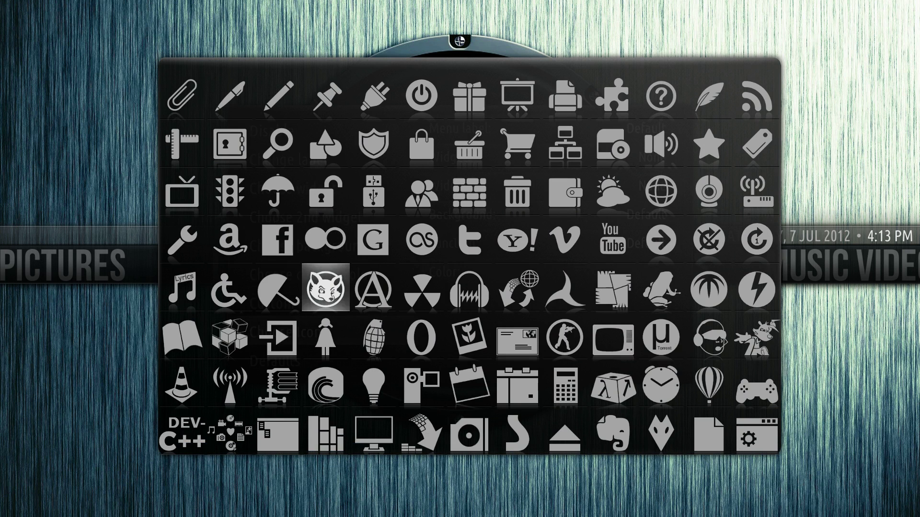
{"action": "key", "text": "Up"}
{"action": "key", "text": "Up"}
{"action": "key", "text": "Up"}
{"action": "key", "text": "Up"}
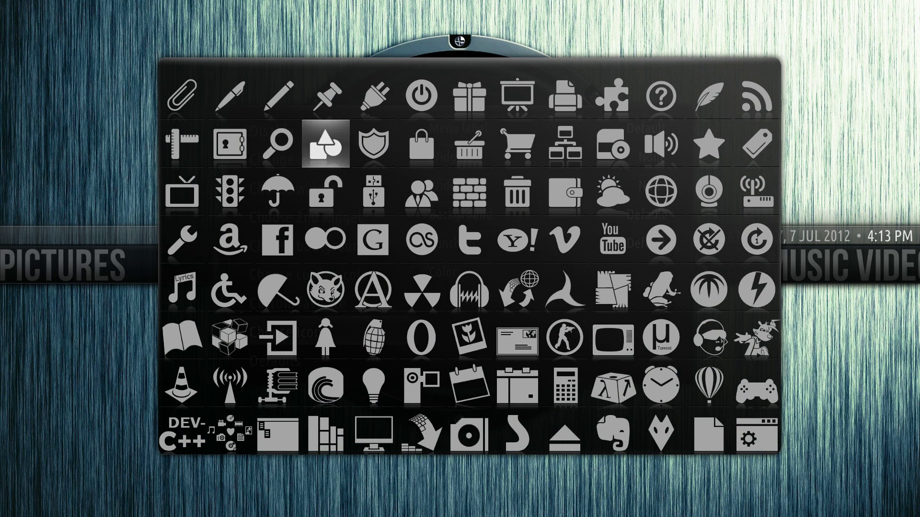
Pick the round spade-like icon near the end of the icon collection for the Music item
{"action": "key", "text": "Up"}
{"action": "key", "text": "Up"}
{"action": "key", "text": "Up"}
{"action": "key", "text": "Up"}
{"action": "key", "text": "Up"}
{"action": "key", "text": "Up"}
{"action": "key", "text": "Up"}
{"action": "key", "text": "Up"}
{"action": "key", "text": "Up"}
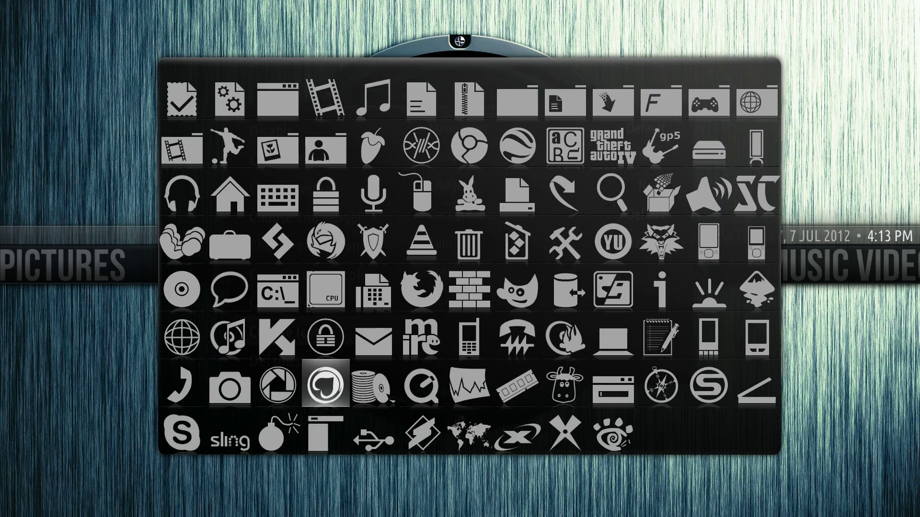
{"action": "key", "text": "Return"}
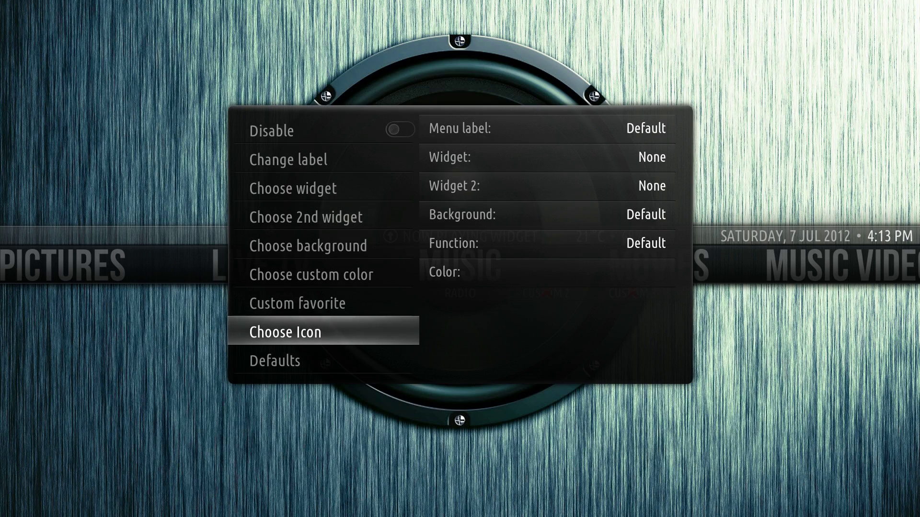
Review the background types for the Music item and choose Live CD cases
{"action": "key", "text": "Up"}
{"action": "key", "text": "Up"}
{"action": "key", "text": "Up"}
{"action": "key", "text": "Return"}
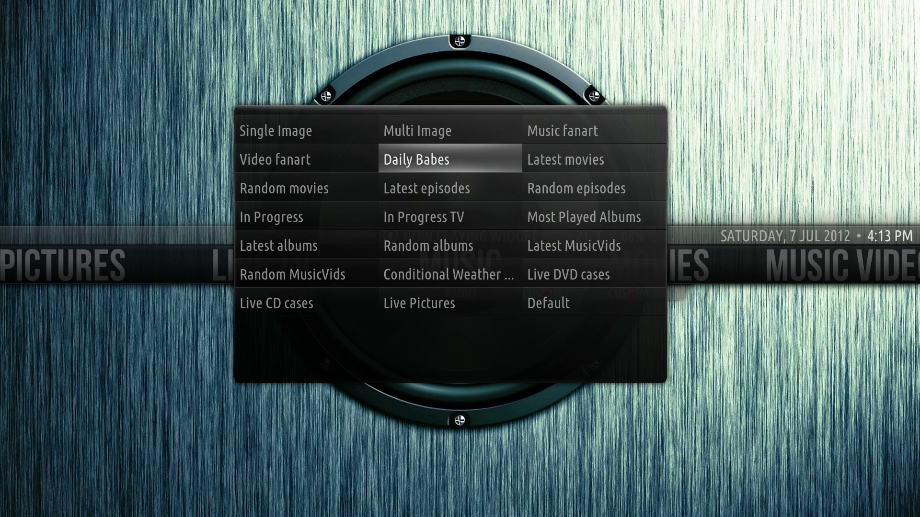
{"action": "key", "text": "Down"}
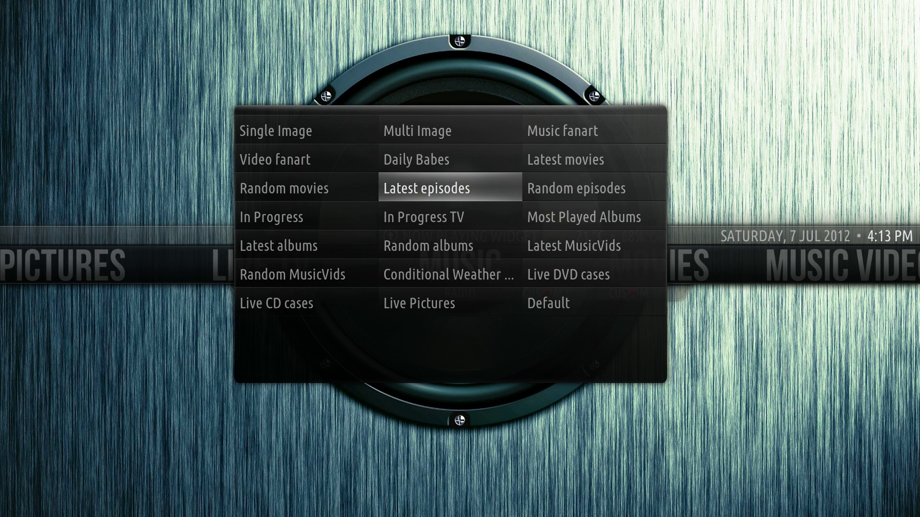
{"action": "key", "text": "Down"}
{"action": "key", "text": "Down"}
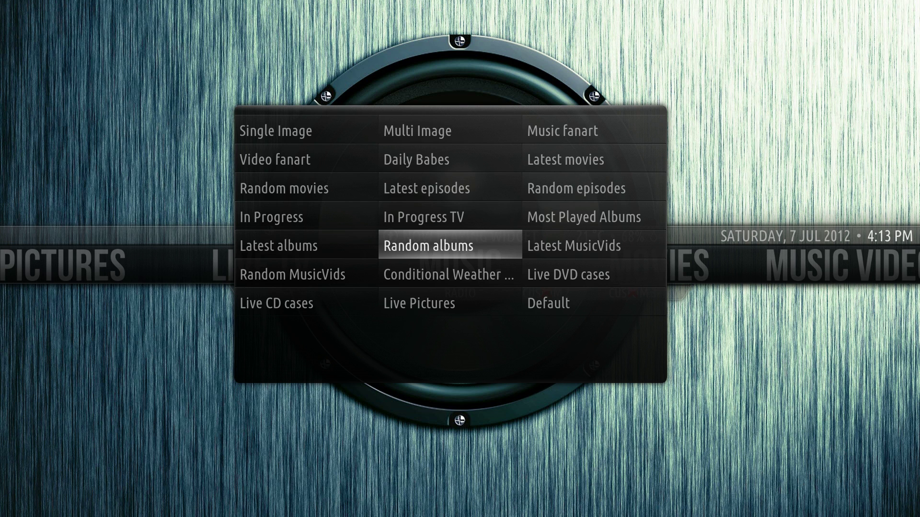
{"action": "key", "text": "Down"}
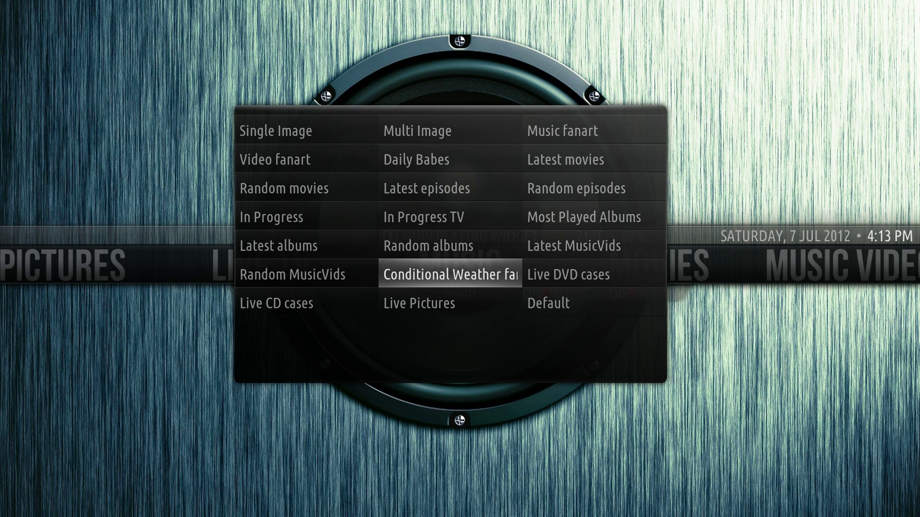
{"action": "key", "text": "Left"}
{"action": "key", "text": "Left"}
{"action": "key", "text": "Right"}
{"action": "key", "text": "Down"}
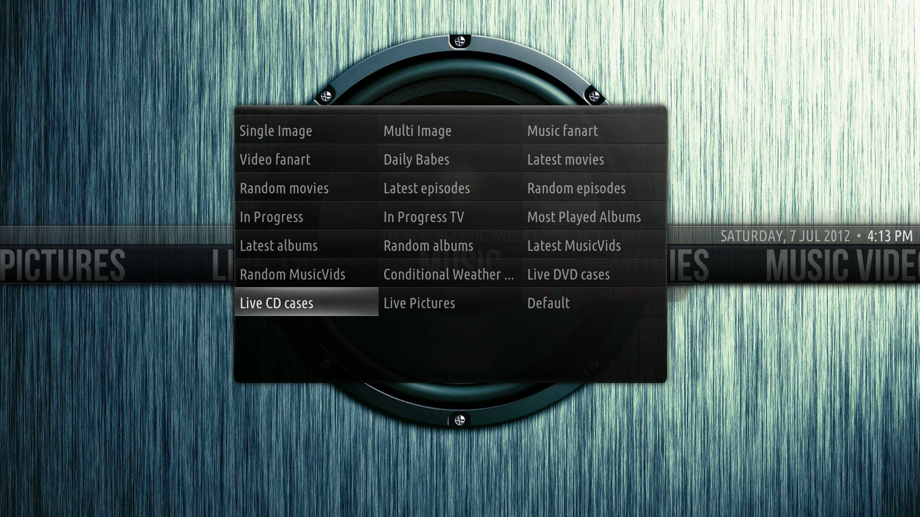
{"action": "key", "text": "Return"}
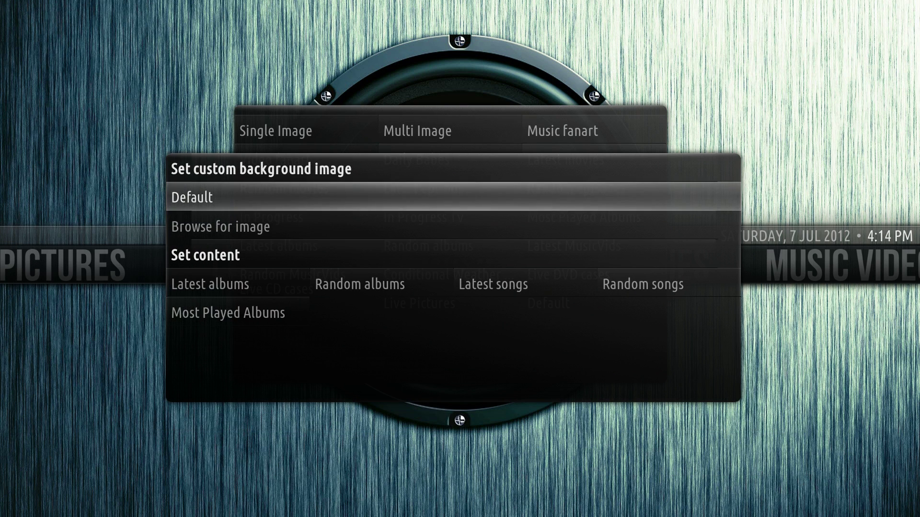
Set the content of the Live CD cases background to Random albums
{"action": "key", "text": "Down"}
{"action": "key", "text": "Down"}
{"action": "key", "text": "Right"}
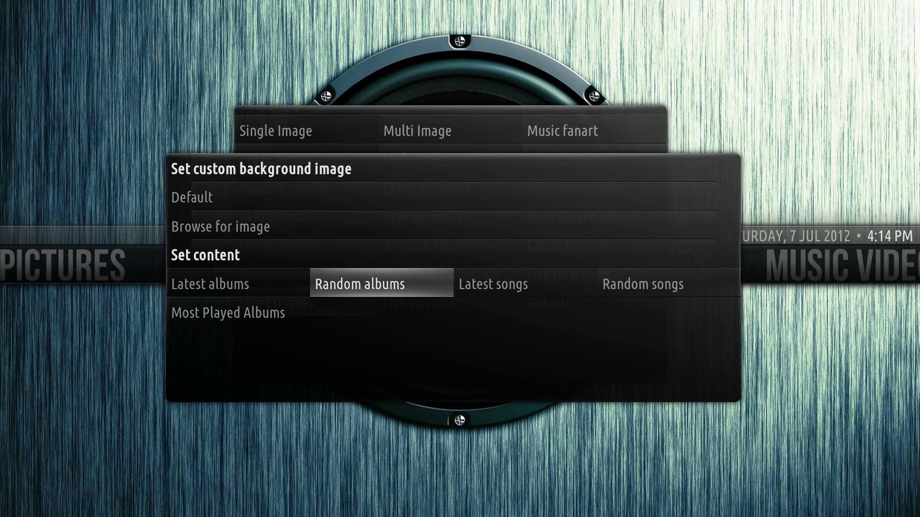
{"action": "key", "text": "Return"}
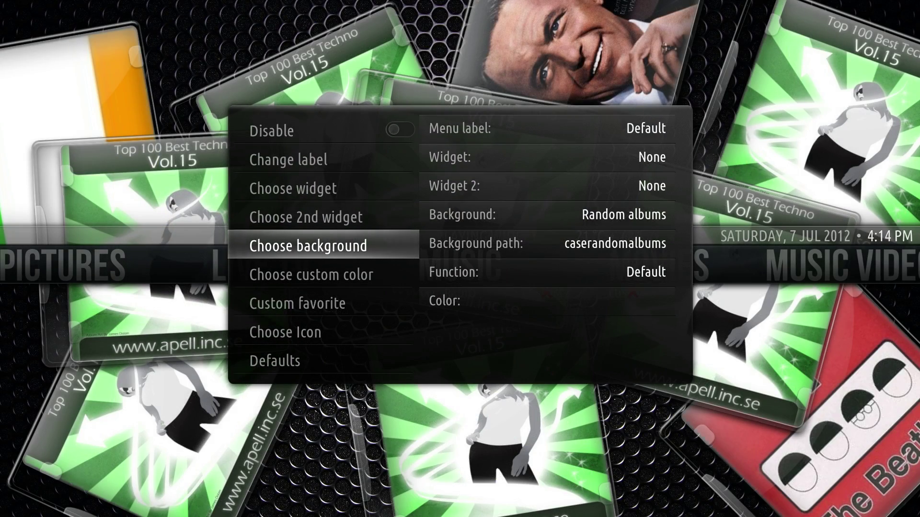
Change the Music item's background to music fanart of All Artists
{"action": "key", "text": "Return"}
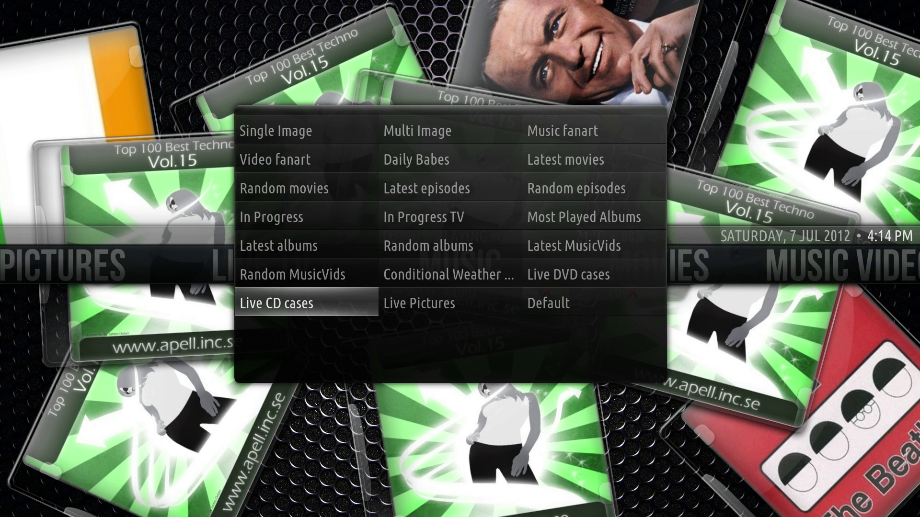
{"action": "key", "text": "Up"}
{"action": "key", "text": "Up"}
{"action": "key", "text": "Up"}
{"action": "key", "text": "Up"}
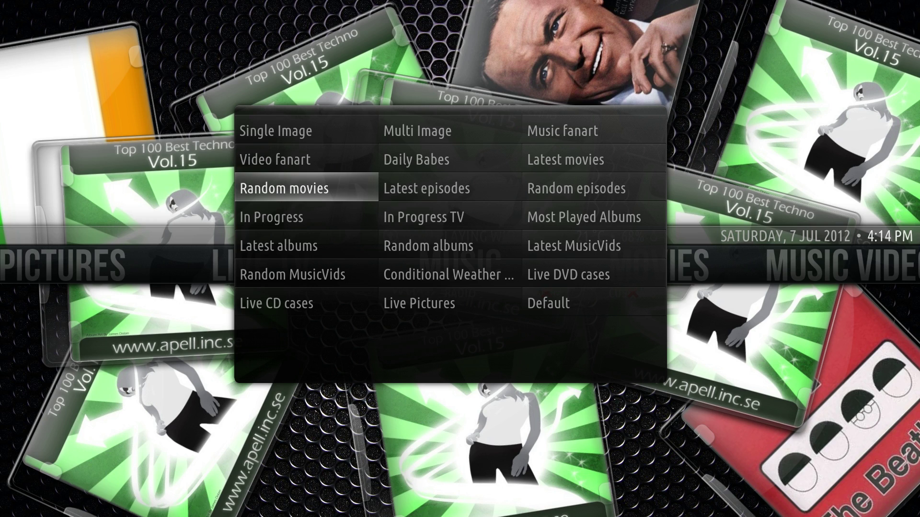
{"action": "key", "text": "Right"}
{"action": "key", "text": "Right"}
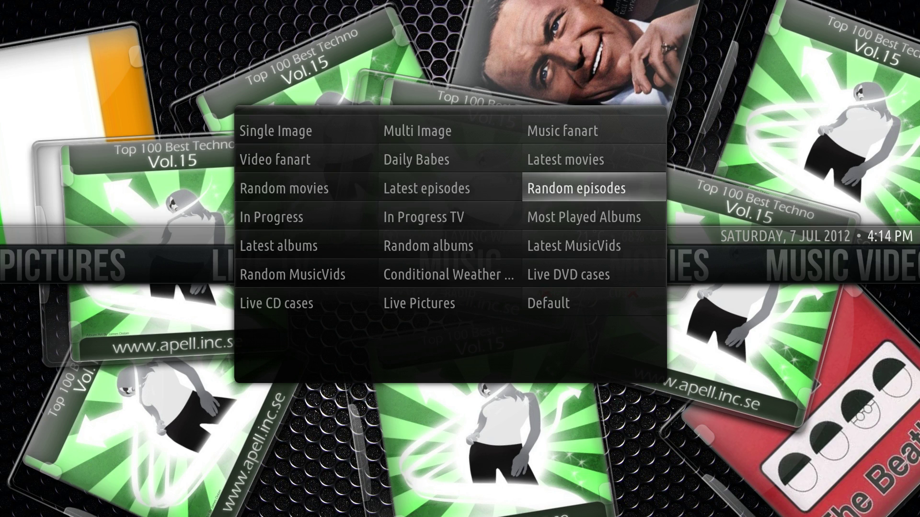
{"action": "key", "text": "Up"}
{"action": "key", "text": "Return"}
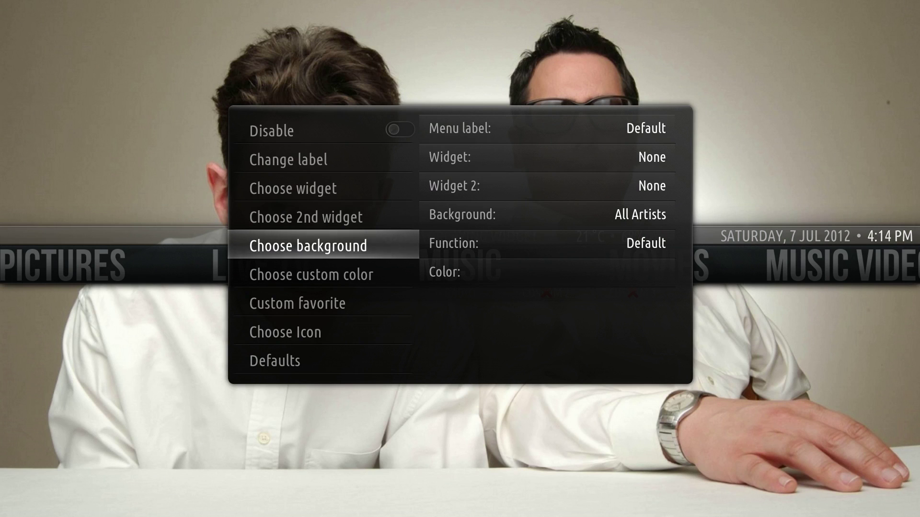
Set the Music item's first widget to Random albums
{"action": "key", "text": "Up"}
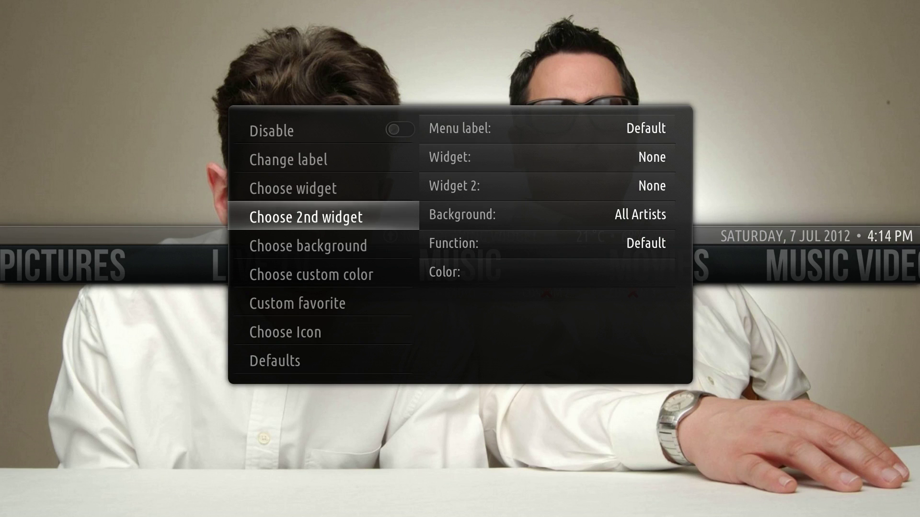
{"action": "key", "text": "Up"}
{"action": "key", "text": "Return"}
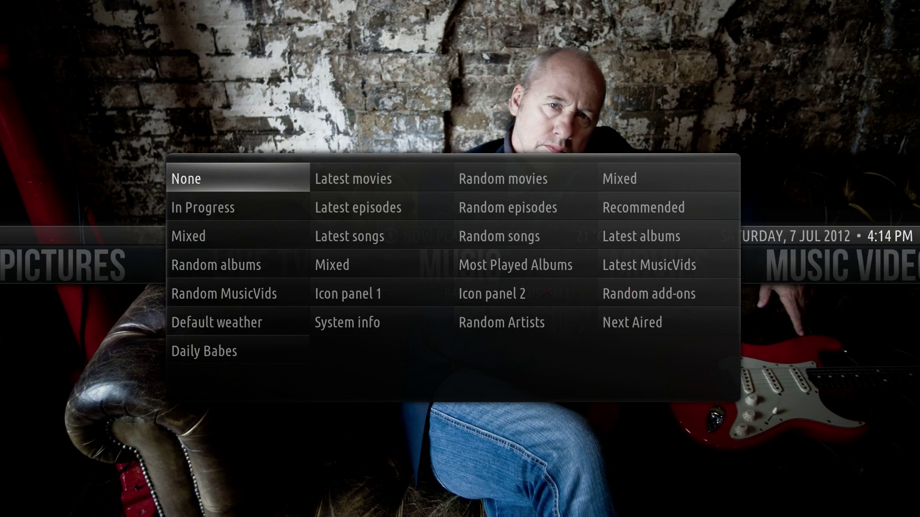
{"action": "key", "text": "Right"}
{"action": "key", "text": "Down"}
{"action": "key", "text": "Down"}
{"action": "key", "text": "Down"}
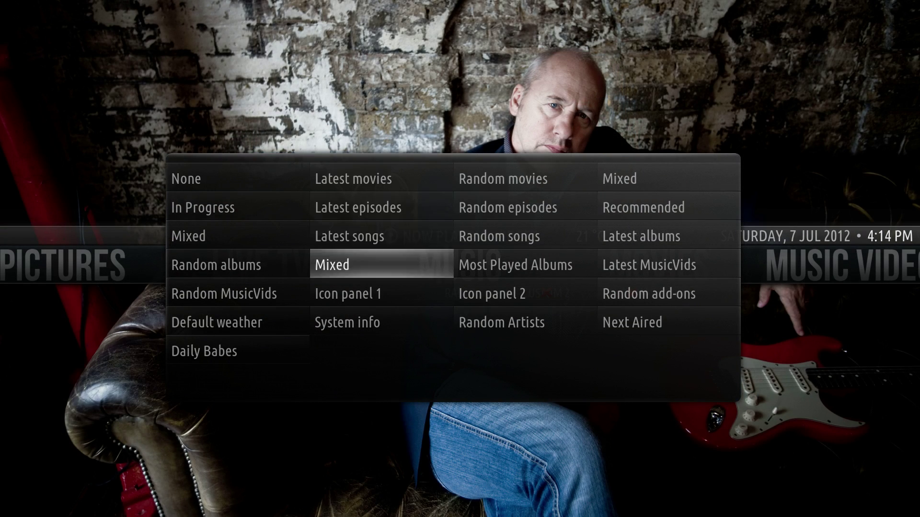
{"action": "key", "text": "Left"}
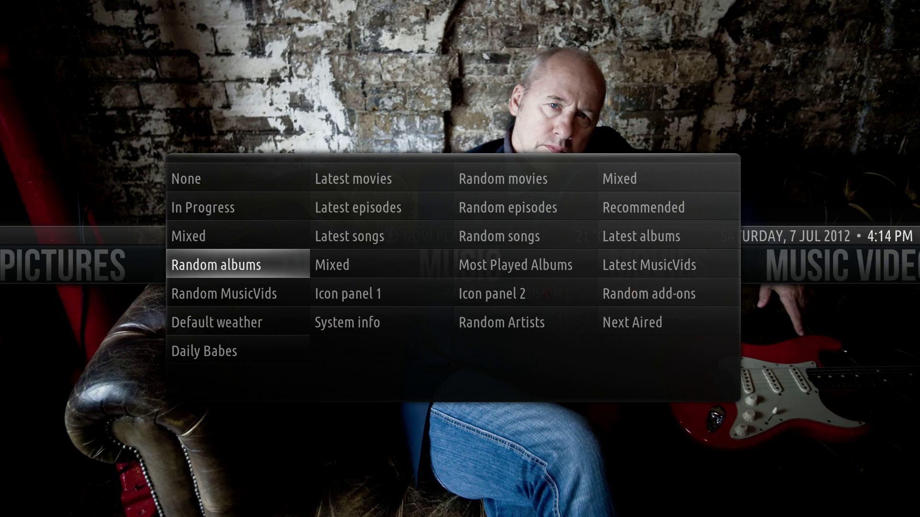
{"action": "key", "text": "Return"}
Compare the styles for the Random albums widget and choose Classic
{"action": "key", "text": "Right"}
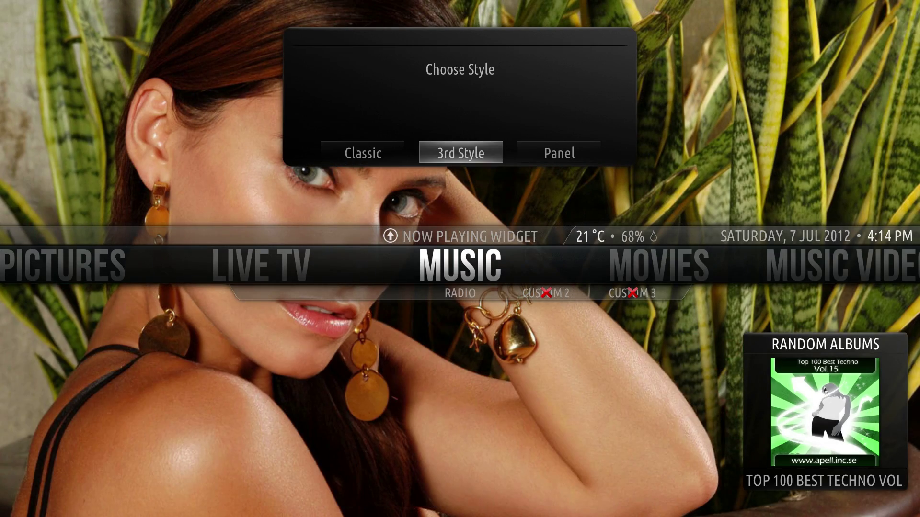
{"action": "key", "text": "Right"}
{"action": "key", "text": "Left"}
{"action": "key", "text": "Left"}
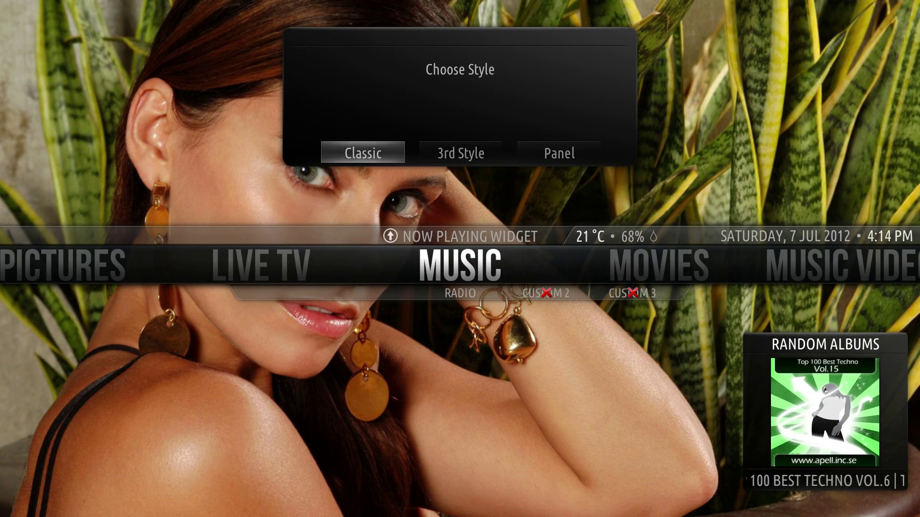
{"action": "key", "text": "Return"}
Set the Music item's second widget to Most Played Albums in the Panel style
{"action": "key", "text": "Down"}
{"action": "key", "text": "Return"}
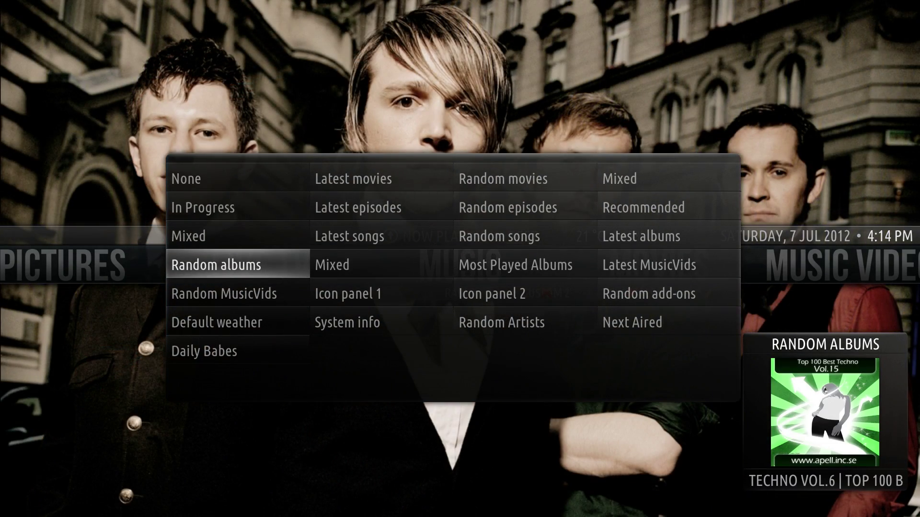
{"action": "key", "text": "Right"}
{"action": "key", "text": "Right"}
{"action": "key", "text": "Return"}
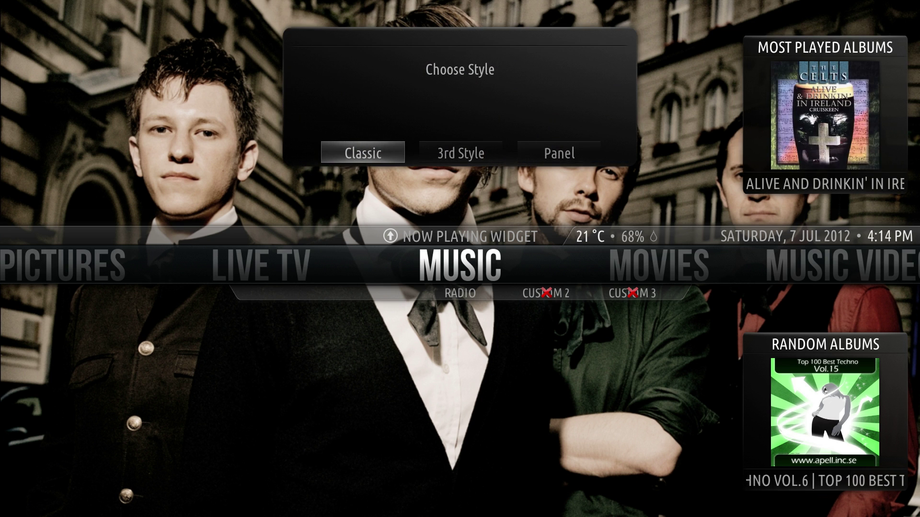
{"action": "key", "text": "Right"}
{"action": "key", "text": "Right"}
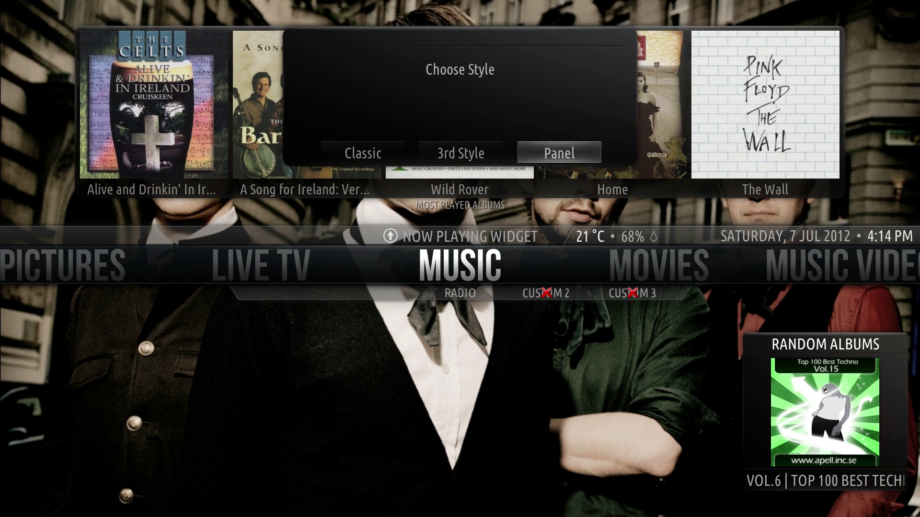
{"action": "key", "text": "Return"}
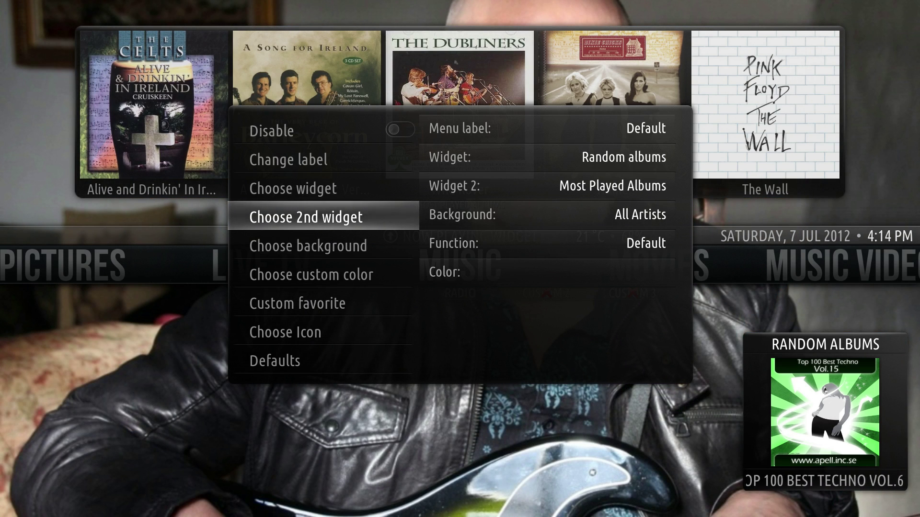
Leave the Music item's options and disable the Latest and Years entries in the Movies submenu
{"action": "key", "text": "Escape"}
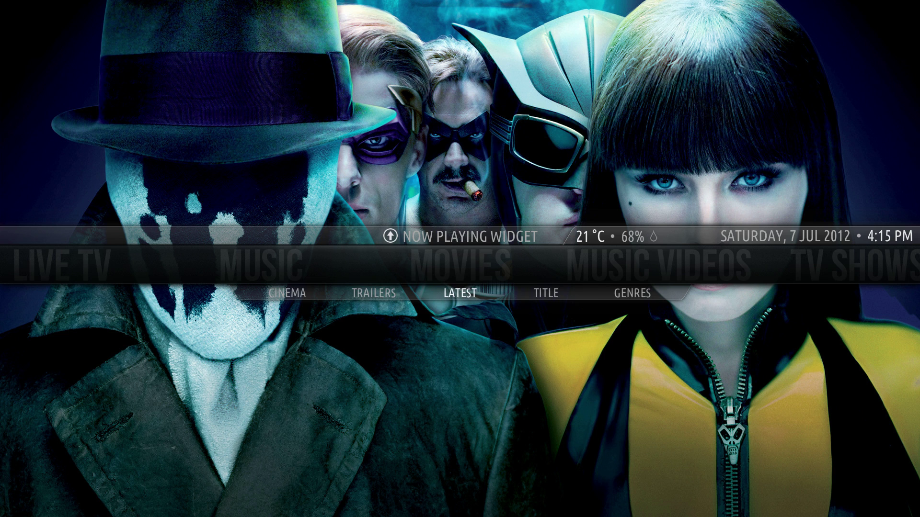
{"action": "key", "text": "Right"}
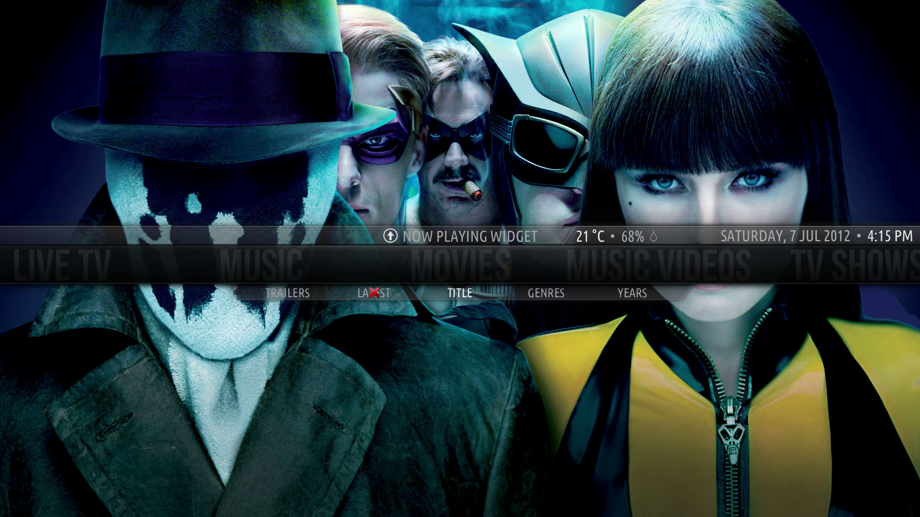
{"action": "key", "text": "Right"}
{"action": "key", "text": "Right"}
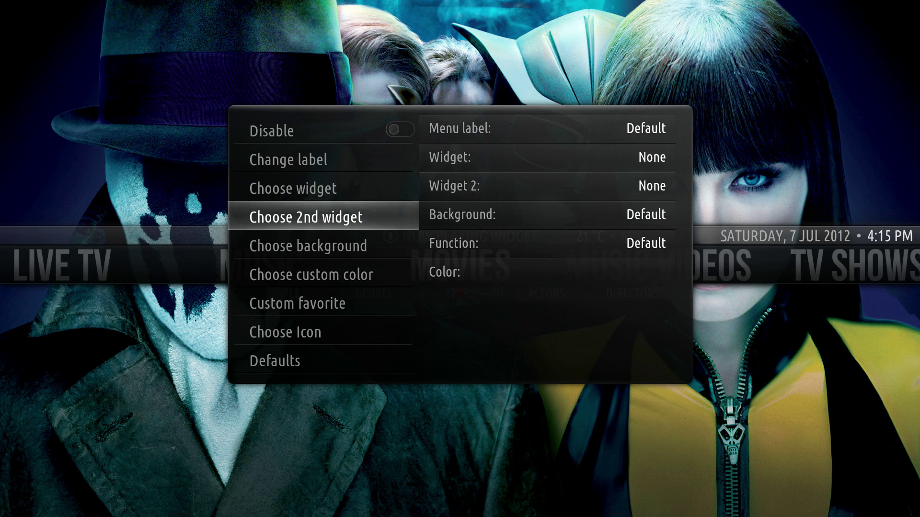
Set the Movies item's first widget to In Progress in the Classic style
{"action": "key", "text": "Return"}
{"action": "key", "text": "Left"}
{"action": "key", "text": "Up"}
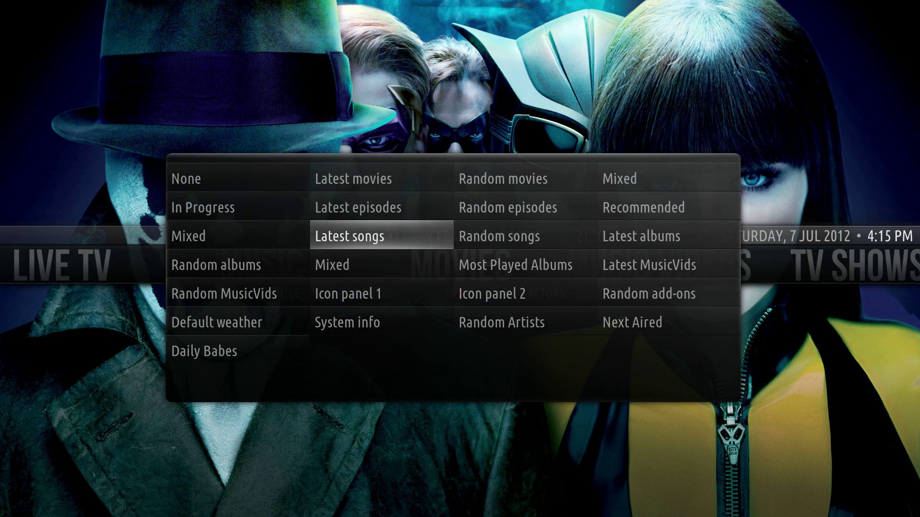
{"action": "key", "text": "Right"}
{"action": "key", "text": "Right"}
{"action": "key", "text": "Right"}
{"action": "key", "text": "Up"}
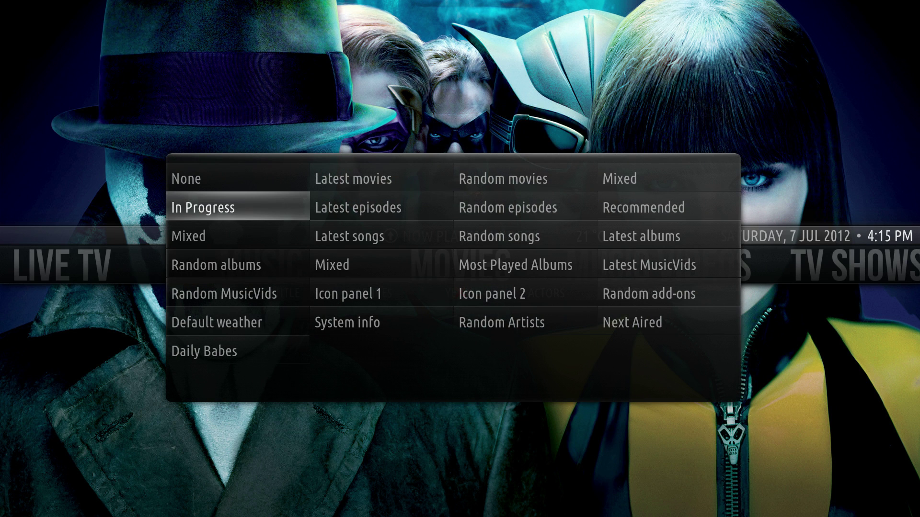
{"action": "key", "text": "Return"}
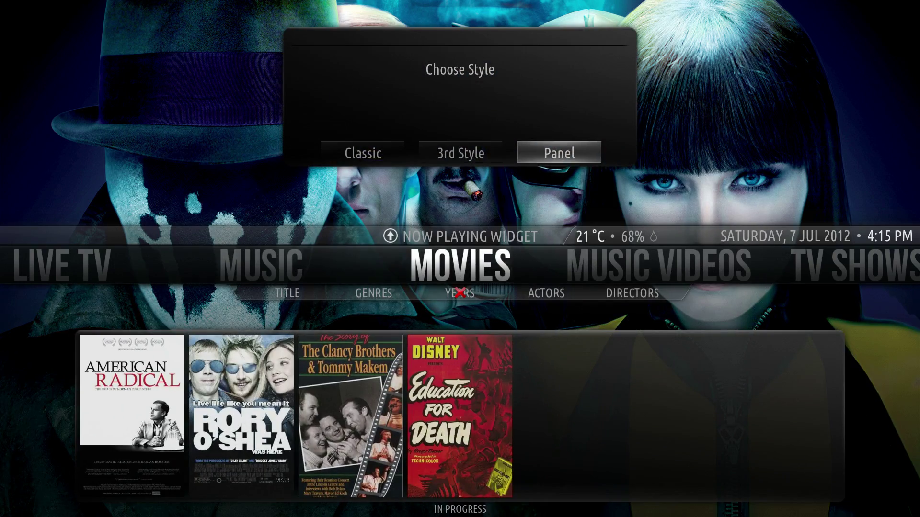
{"action": "key", "text": "Left"}
{"action": "key", "text": "Left"}
{"action": "key", "text": "Return"}
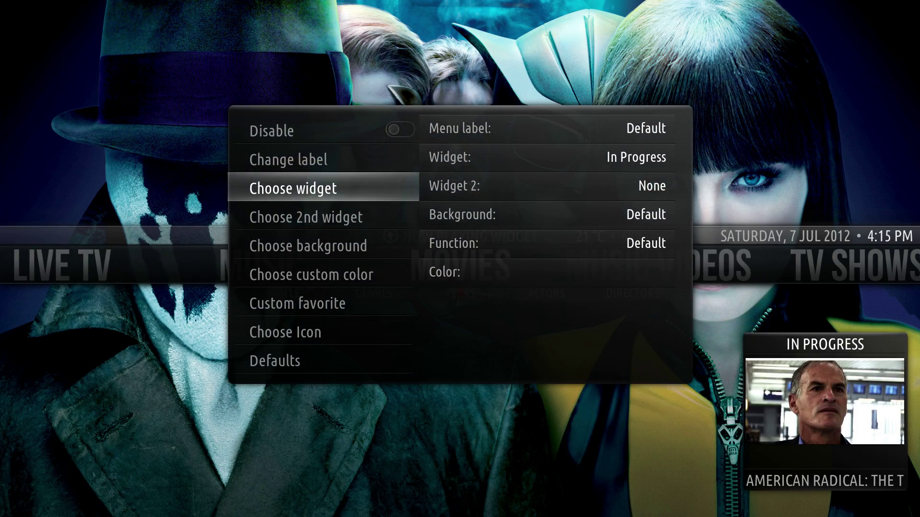
Set the Movies item's second widget to Random movies in the Panel style
{"action": "key", "text": "Down"}
{"action": "key", "text": "Return"}
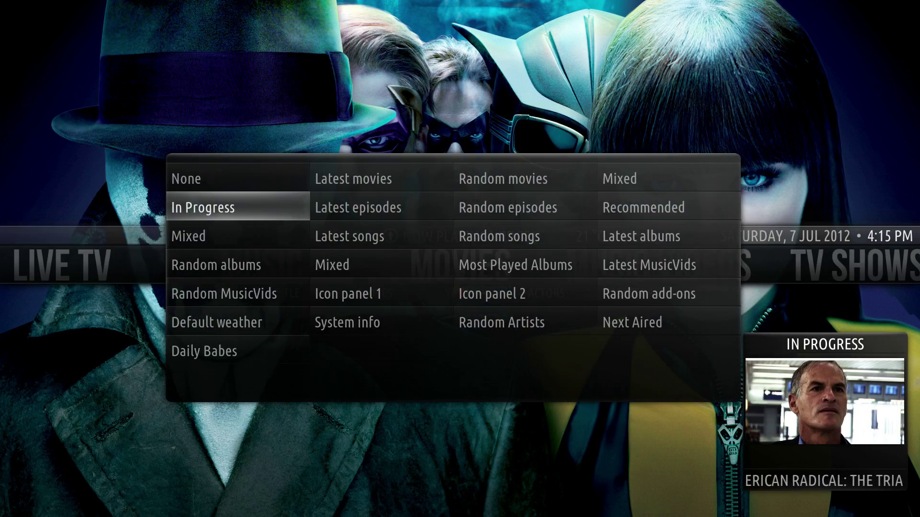
{"action": "key", "text": "Right"}
{"action": "key", "text": "Right"}
{"action": "key", "text": "Up"}
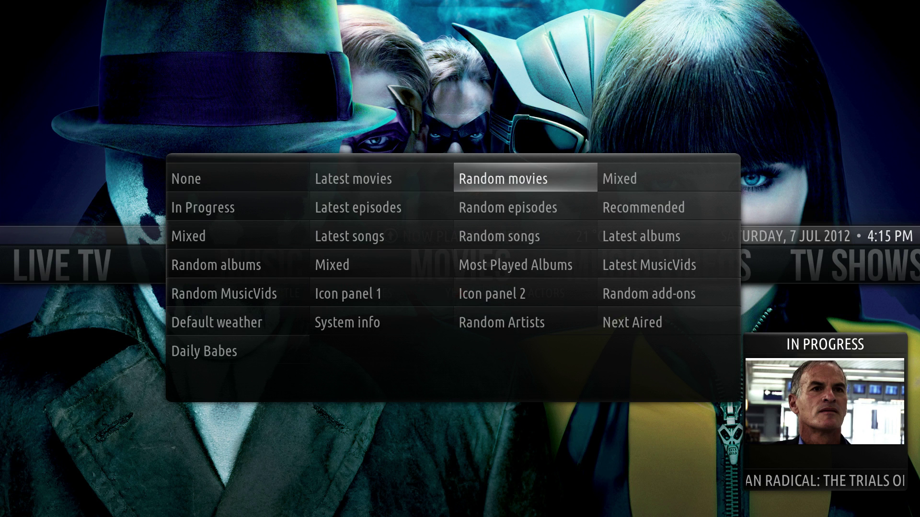
{"action": "key", "text": "Return"}
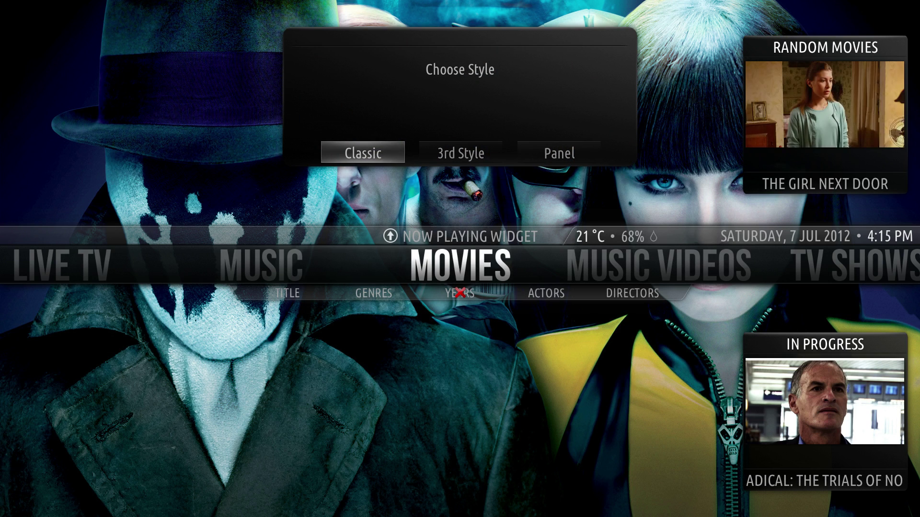
{"action": "key", "text": "Right"}
{"action": "key", "text": "Right"}
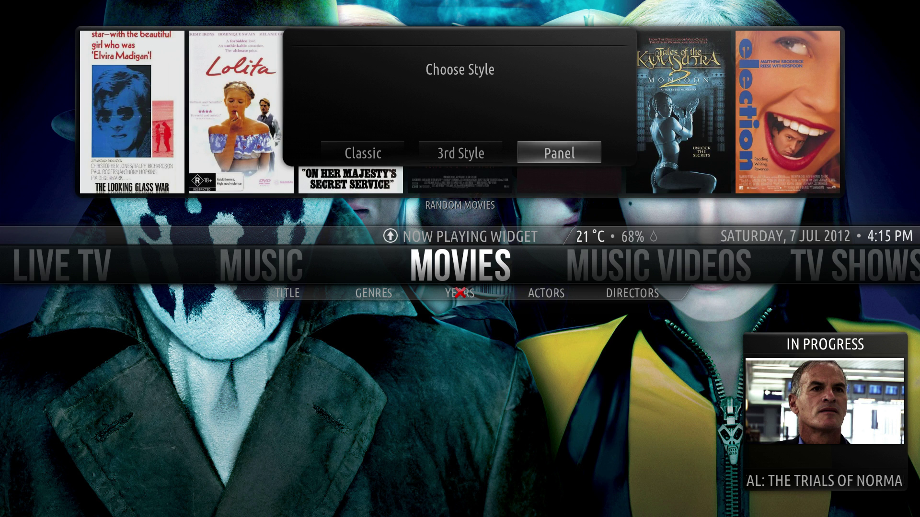
{"action": "key", "text": "Return"}
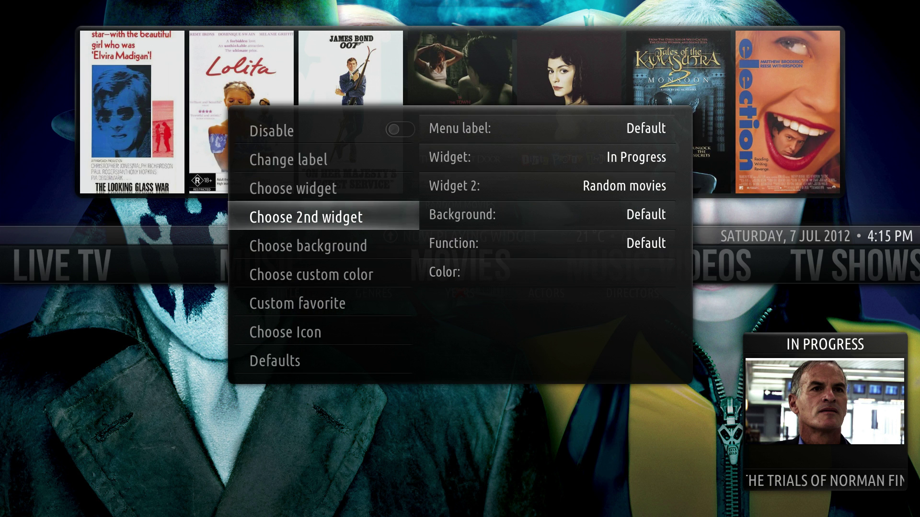
Set the Movies item's background to Latest movies
{"action": "key", "text": "Down"}
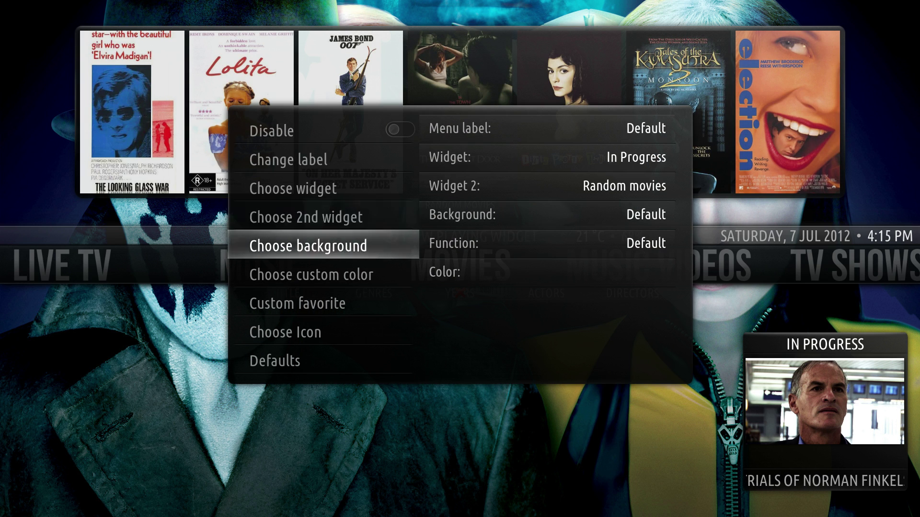
{"action": "key", "text": "Return"}
{"action": "key", "text": "Left"}
{"action": "key", "text": "Left"}
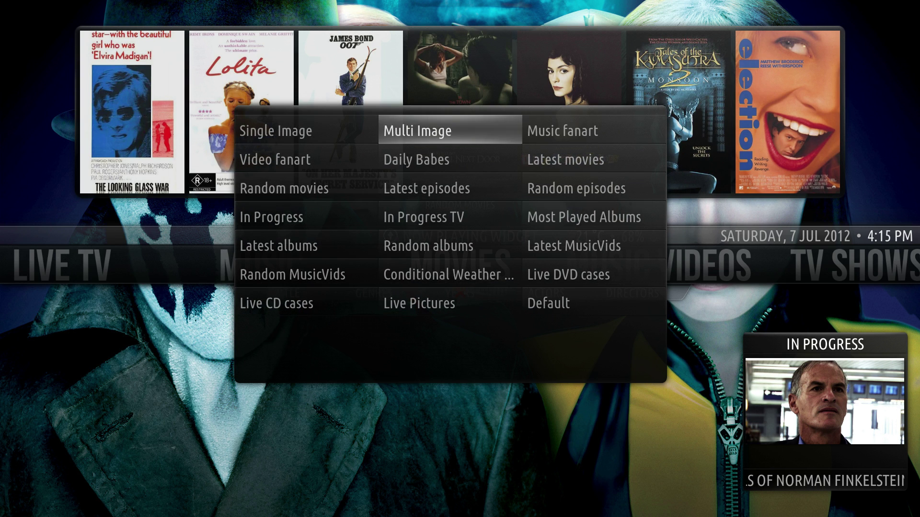
{"action": "key", "text": "Down"}
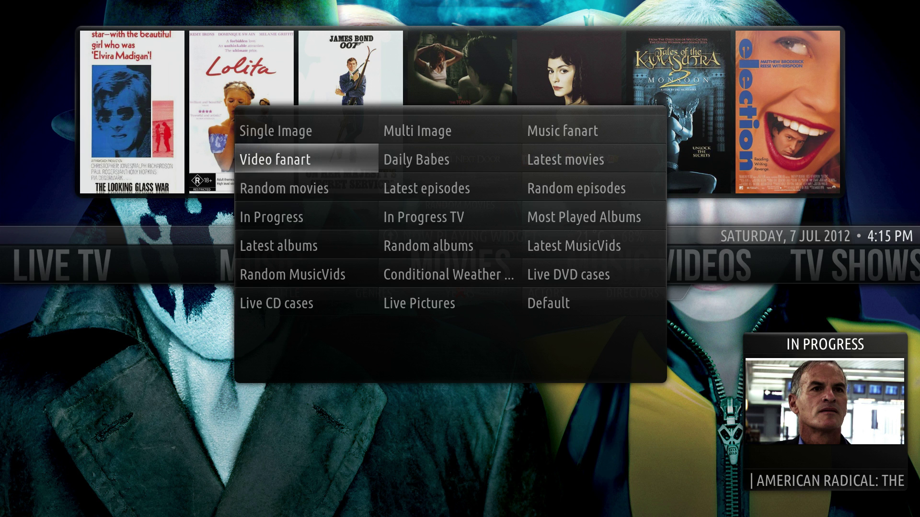
{"action": "key", "text": "Right"}
{"action": "key", "text": "Right"}
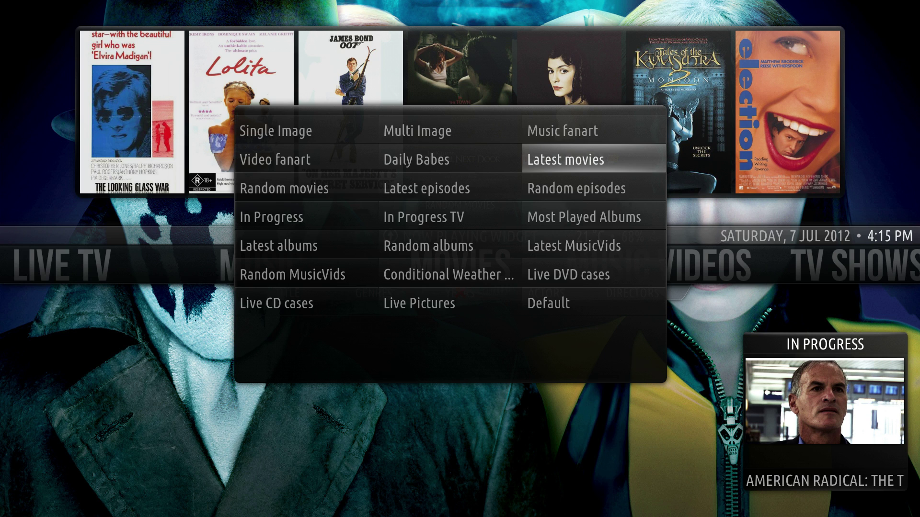
{"action": "key", "text": "Return"}
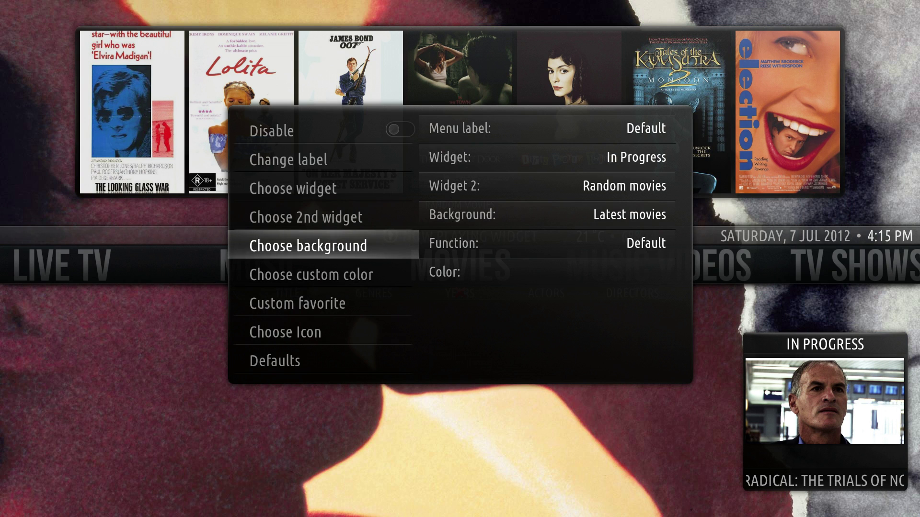
Choose a Multi Image background for the Movies item and browse to the folder C:\Cage\XBMC Addons
{"action": "key", "text": "Return"}
{"action": "key", "text": "Up"}
{"action": "key", "text": "Left"}
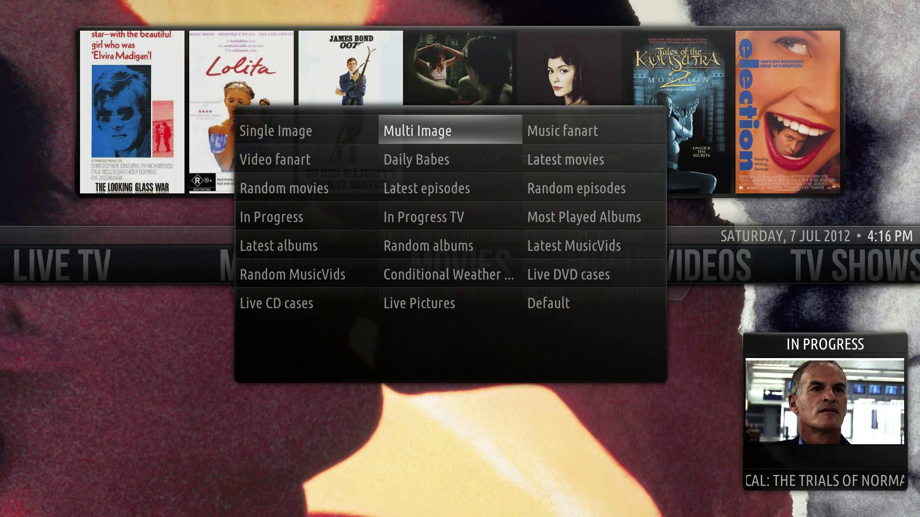
{"action": "key", "text": "Return"}
{"action": "key", "text": "Return"}
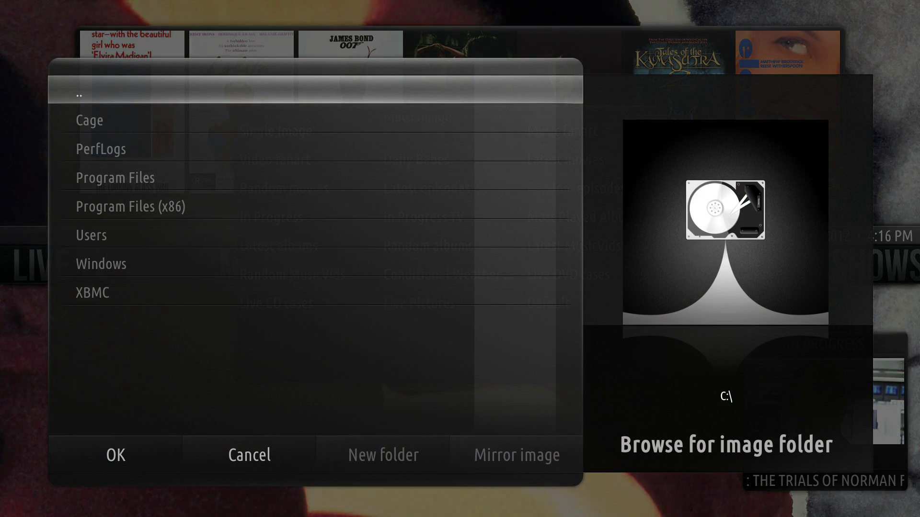
{"action": "key", "text": "Down"}
{"action": "key", "text": "Return"}
{"action": "key", "text": "Up"}
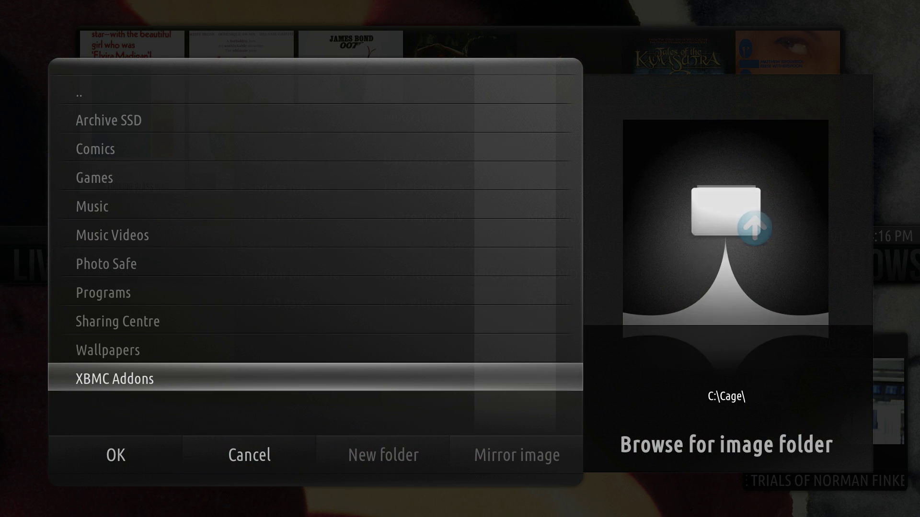
{"action": "key", "text": "Return"}
Use the Backgrounds\Movies subfolder as the Movies item's image folder and close its options
{"action": "key", "text": "Down"}
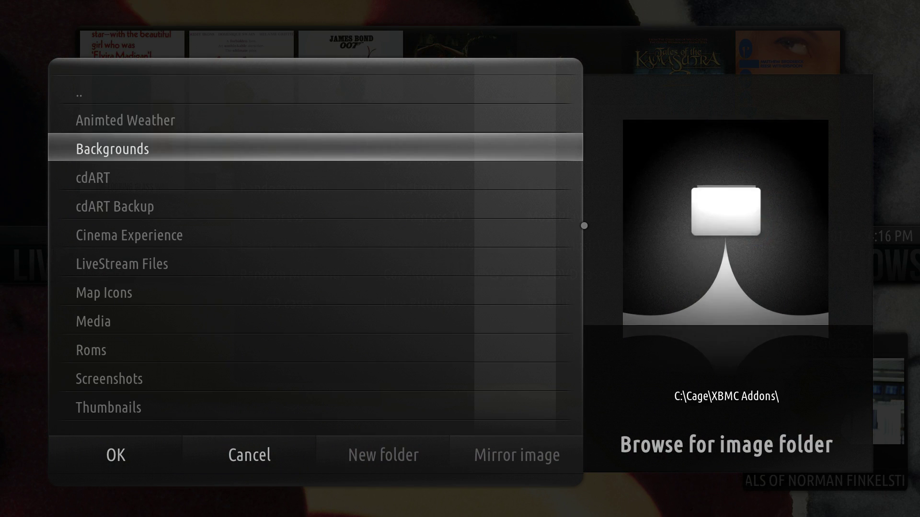
{"action": "key", "text": "Return"}
{"action": "key", "text": "Down"}
{"action": "key", "text": "Down"}
{"action": "key", "text": "Down"}
{"action": "key", "text": "Down"}
{"action": "key", "text": "Return"}
{"action": "key", "text": "Down"}
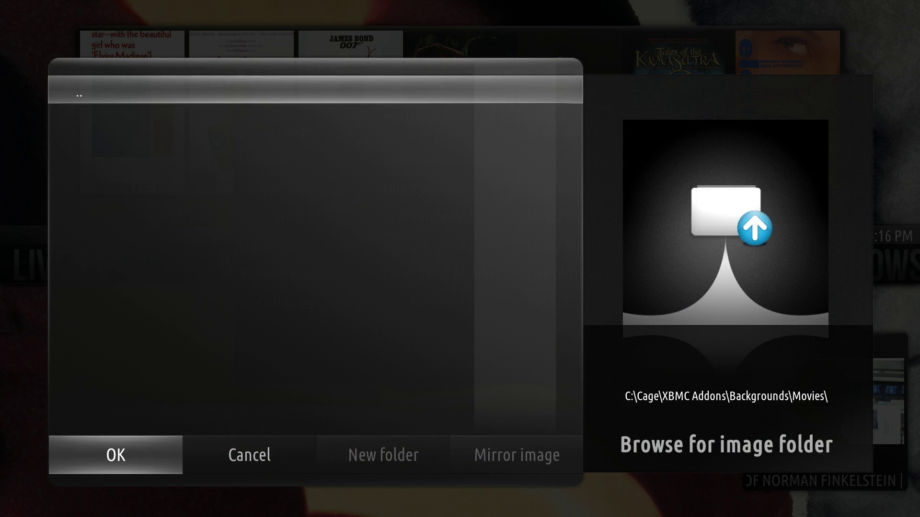
{"action": "key", "text": "Return"}
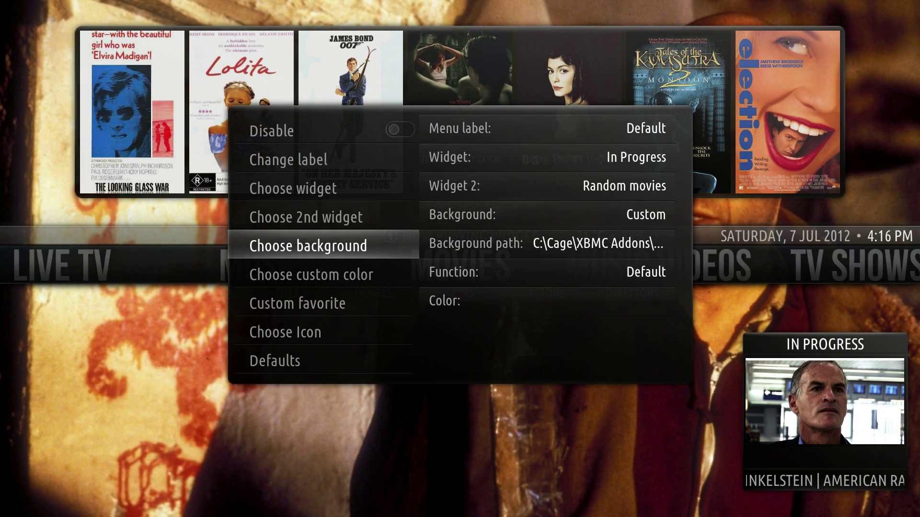
{"action": "key", "text": "Escape"}
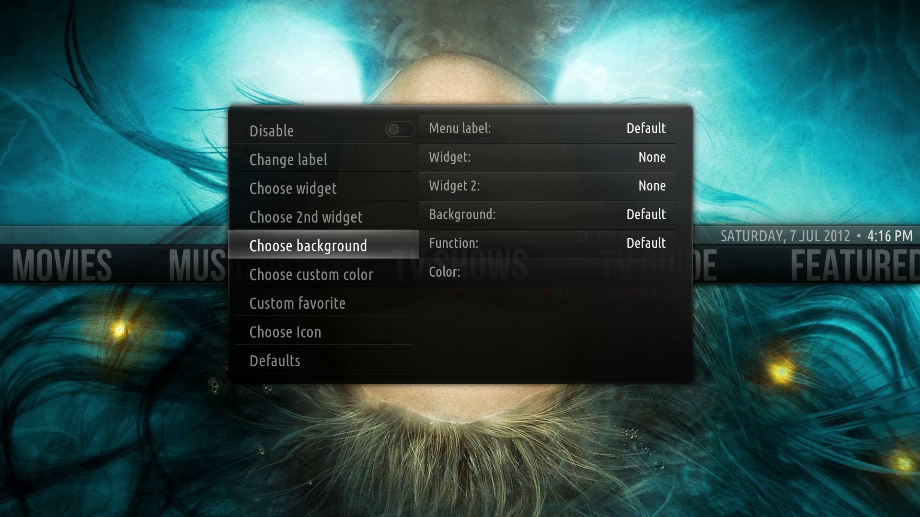
Set the TV Shows item's first widget to Recommended
{"action": "key", "text": "Up"}
{"action": "key", "text": "Up"}
{"action": "key", "text": "Return"}
{"action": "key", "text": "Down"}
{"action": "key", "text": "Right"}
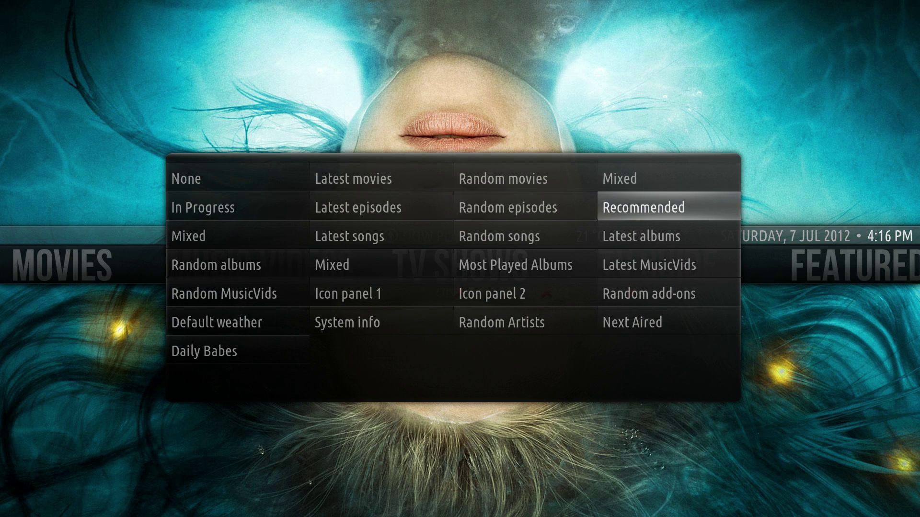
{"action": "key", "text": "Return"}
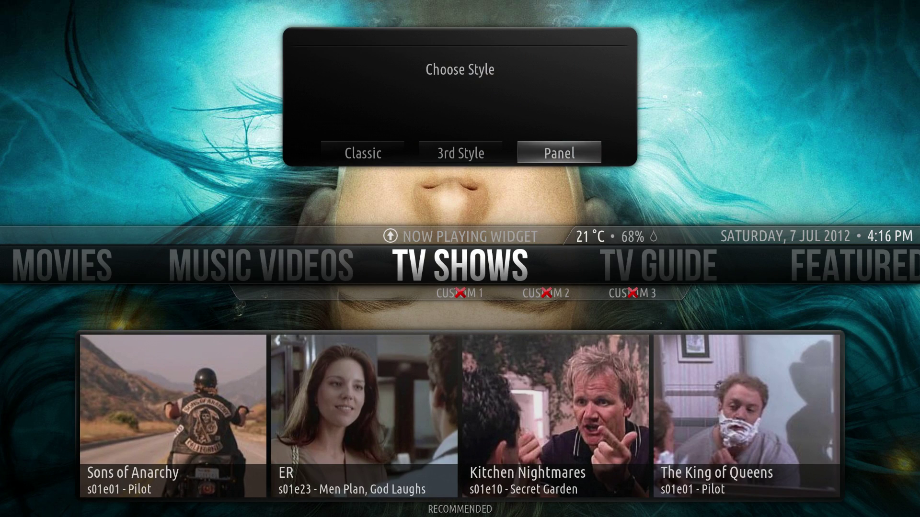
Compare the styles for the TV Shows item's Recommended widget and choose Classic
{"action": "key", "text": "Left"}
{"action": "key", "text": "Left"}
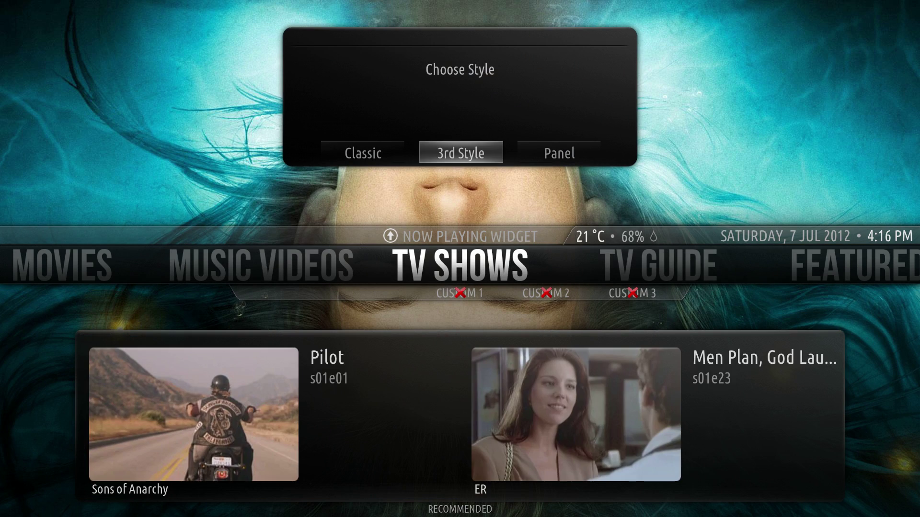
{"action": "key", "text": "Right"}
{"action": "key", "text": "Left"}
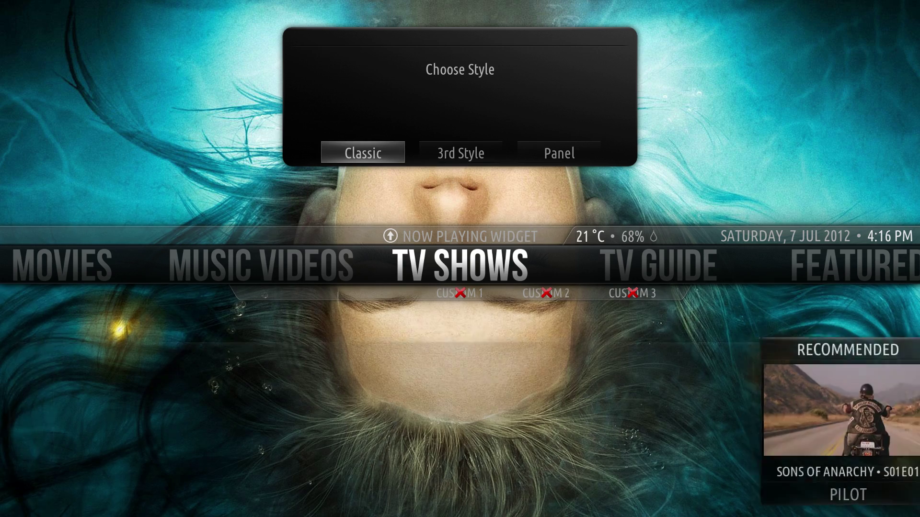
{"action": "key", "text": "Return"}
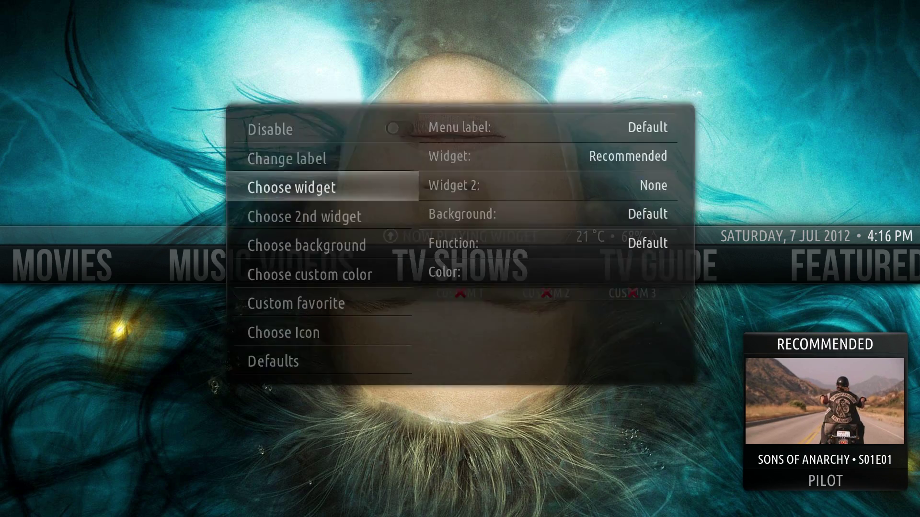
Set the TV Shows item's second widget to Random episodes in the Panel style and close its options
{"action": "key", "text": "Return"}
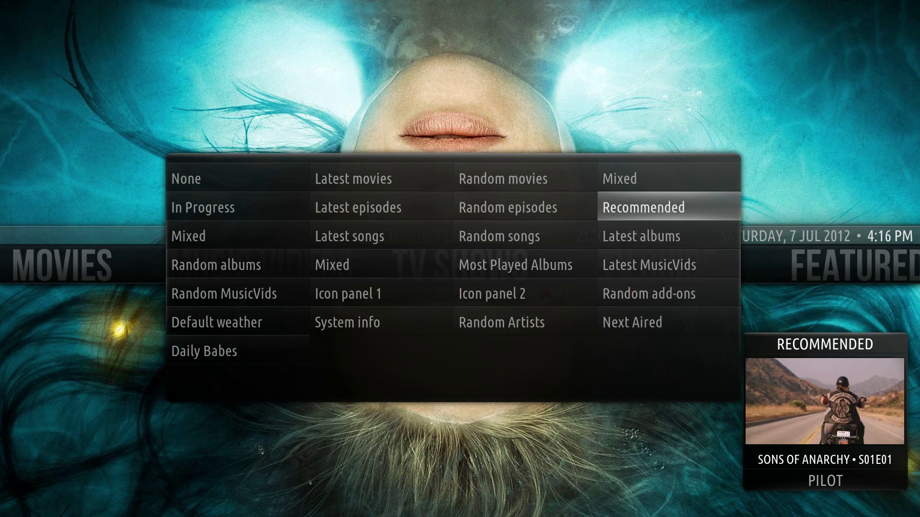
{"action": "key", "text": "Down"}
{"action": "key", "text": "Left"}
{"action": "key", "text": "Up"}
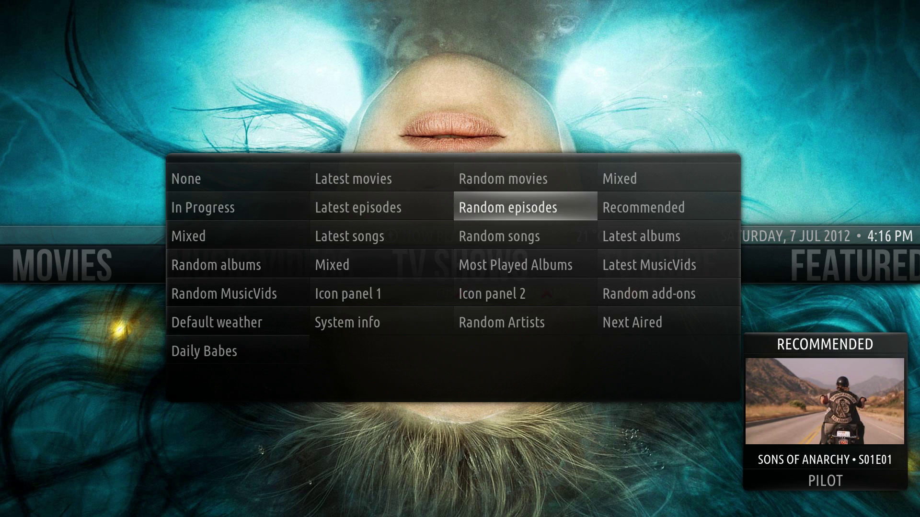
{"action": "key", "text": "Return"}
{"action": "key", "text": "Right"}
{"action": "key", "text": "Right"}
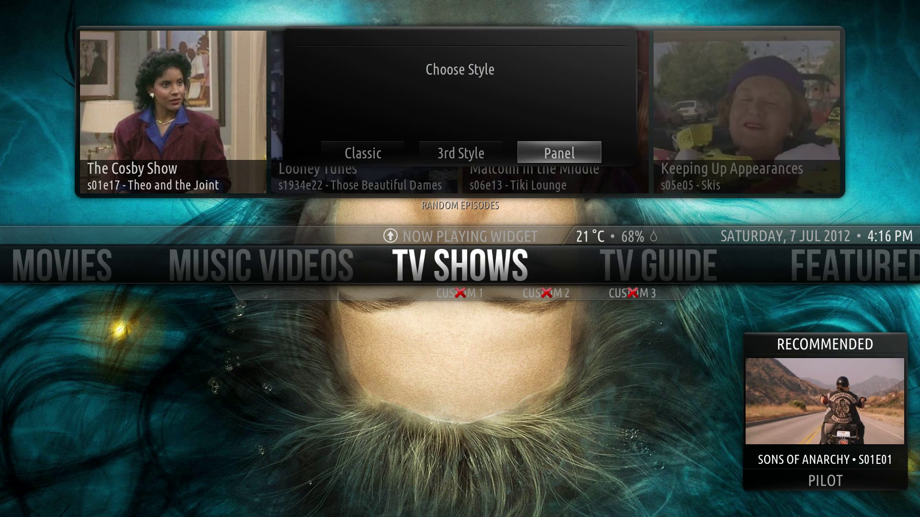
{"action": "key", "text": "Return"}
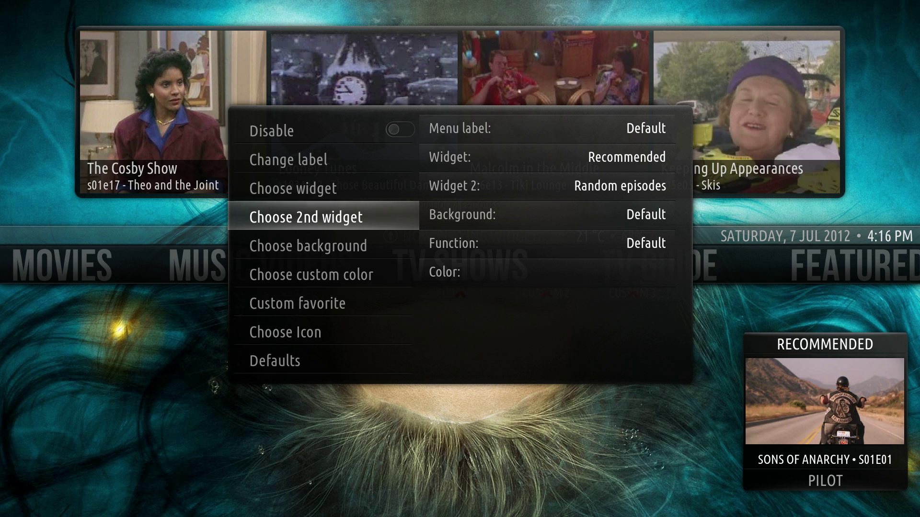
{"action": "key", "text": "Escape"}
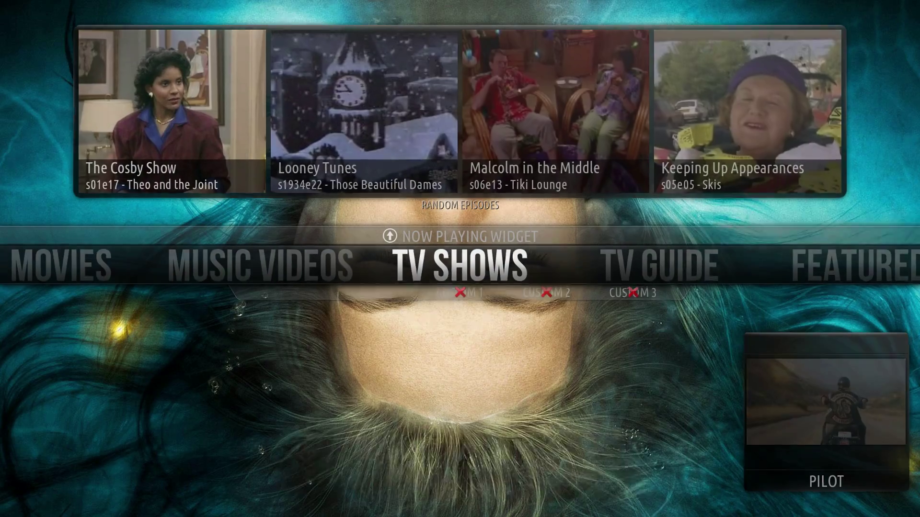
Disable the Featured item in the main menu
{"action": "key", "text": "Right"}
{"action": "key", "text": "Right"}
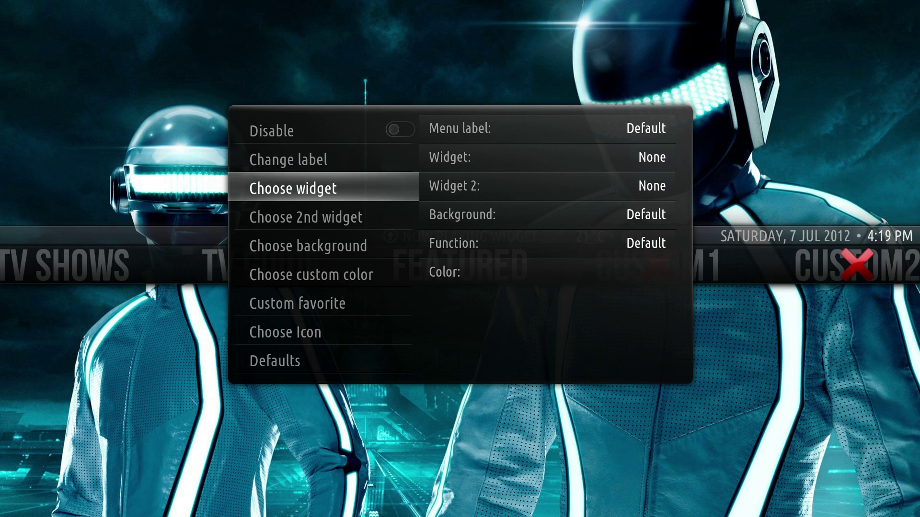
{"action": "key", "text": "Return"}
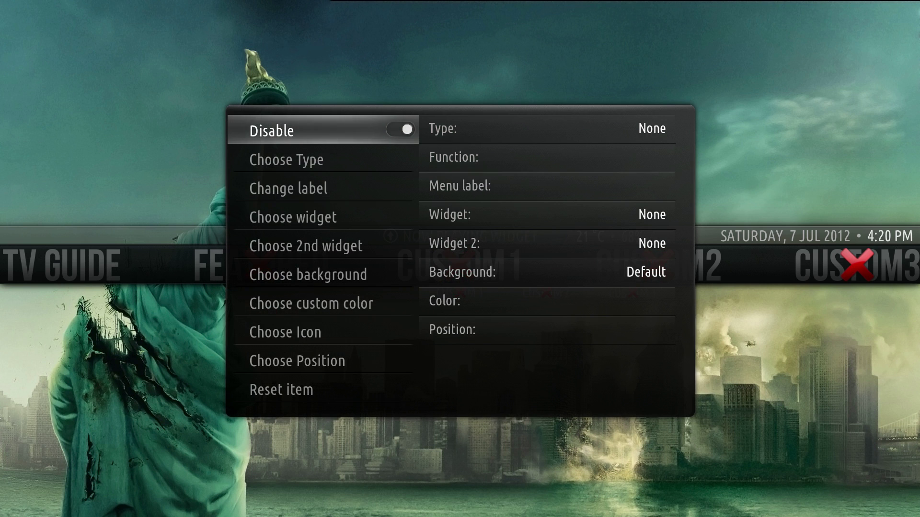
Enable the Custom 1 item in the main menu
{"action": "key", "text": "Down"}
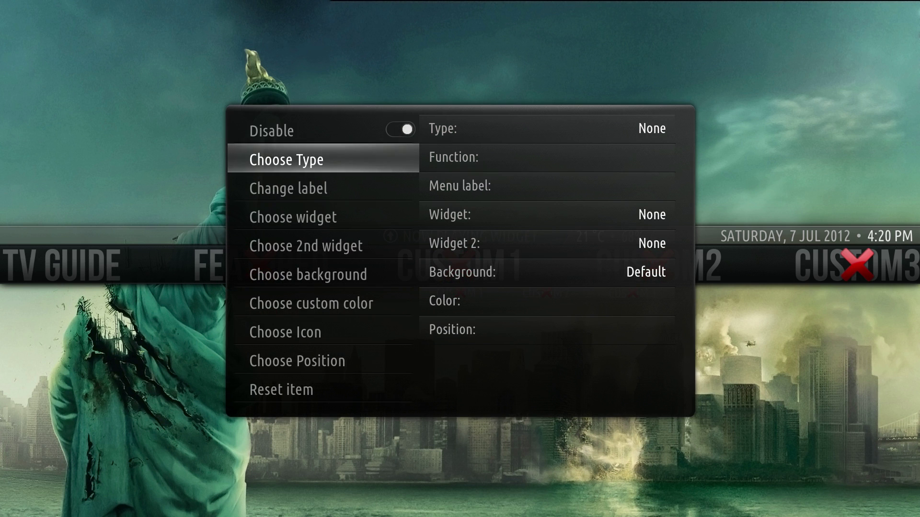
{"action": "key", "text": "Up"}
{"action": "key", "text": "Return"}
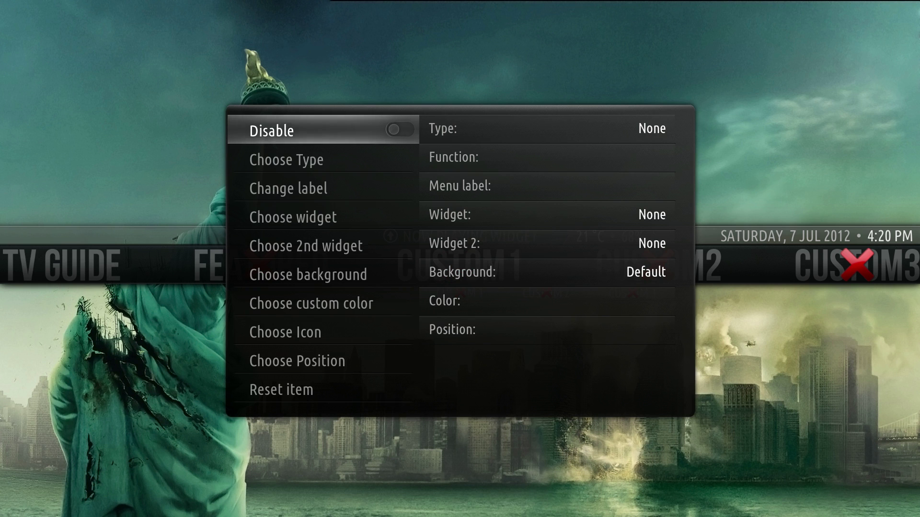
Examine the pre-defined functions offered as a type for the Custom 1 item and leave the function at None
{"action": "key", "text": "Down"}
{"action": "key", "text": "Return"}
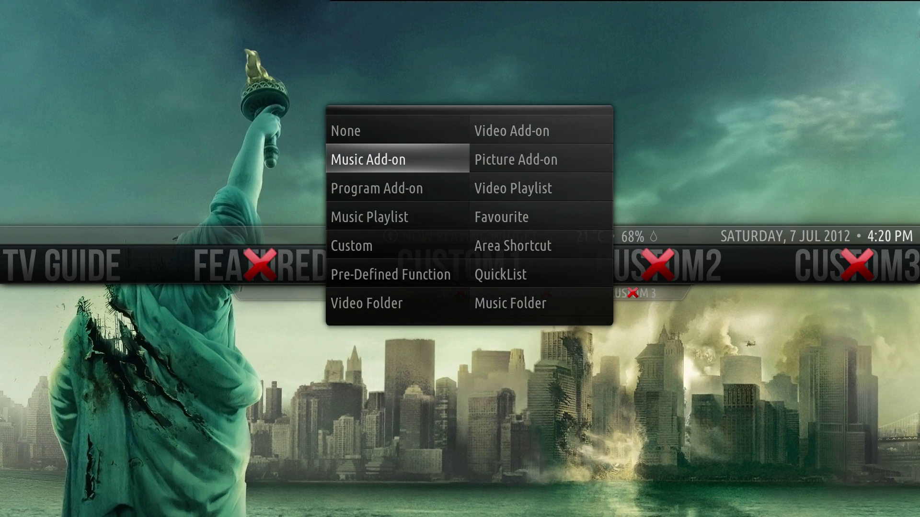
{"action": "key", "text": "Down"}
{"action": "key", "text": "Down"}
{"action": "key", "text": "Down"}
{"action": "key", "text": "Down"}
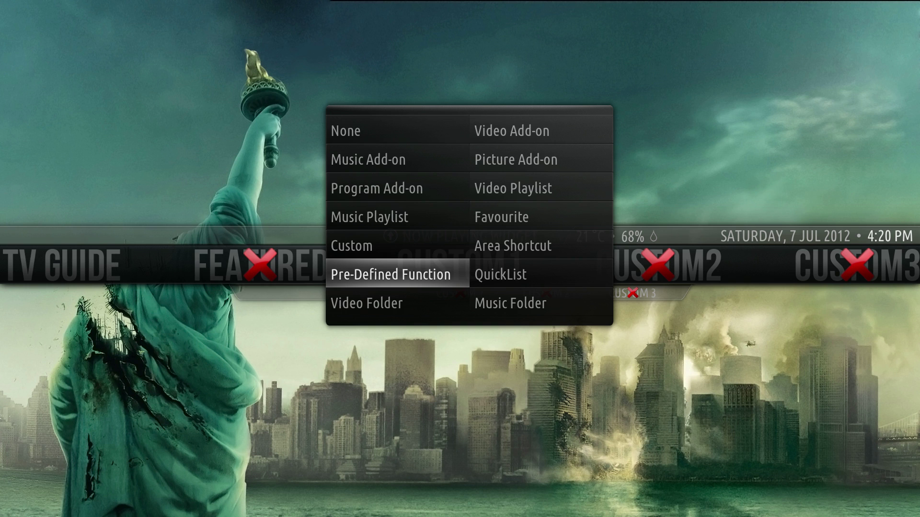
{"action": "key", "text": "Return"}
{"action": "key", "text": "Right"}
{"action": "key", "text": "Right"}
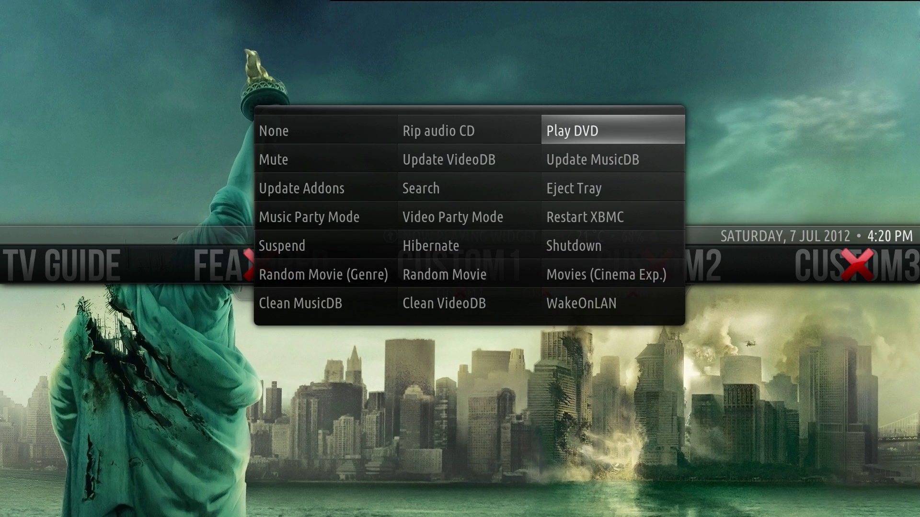
{"action": "key", "text": "Down"}
{"action": "key", "text": "Down"}
{"action": "key", "text": "Down"}
{"action": "key", "text": "Down"}
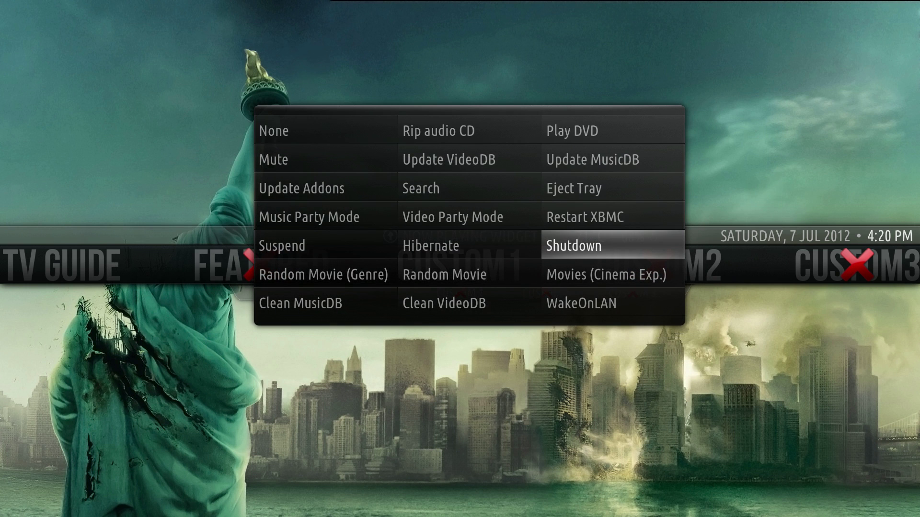
{"action": "key", "text": "Down"}
{"action": "key", "text": "Up"}
{"action": "key", "text": "Up"}
{"action": "key", "text": "Up"}
{"action": "key", "text": "Up"}
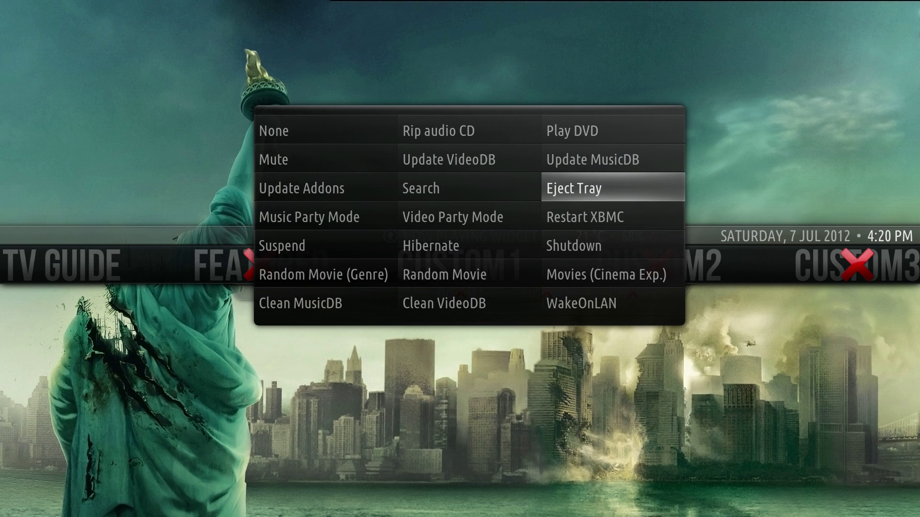
{"action": "key", "text": "Left"}
{"action": "key", "text": "Left"}
{"action": "key", "text": "Up"}
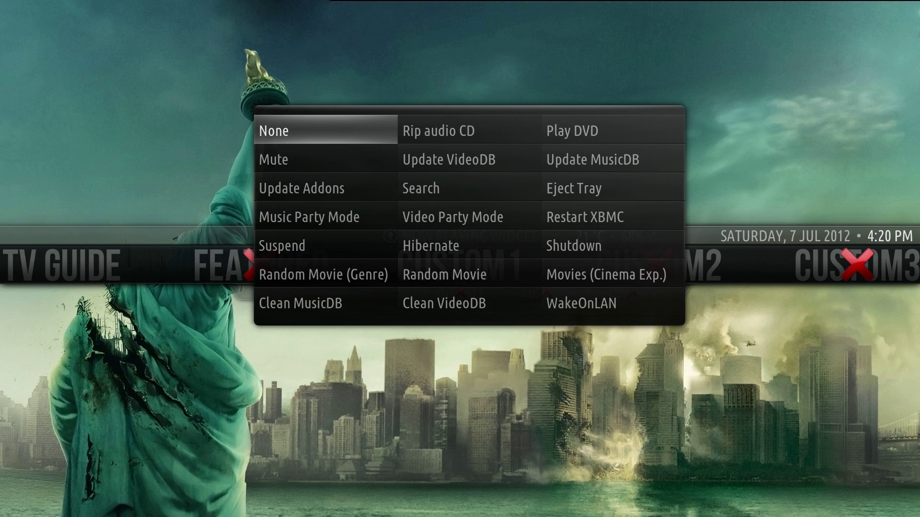
{"action": "key", "text": "Return"}
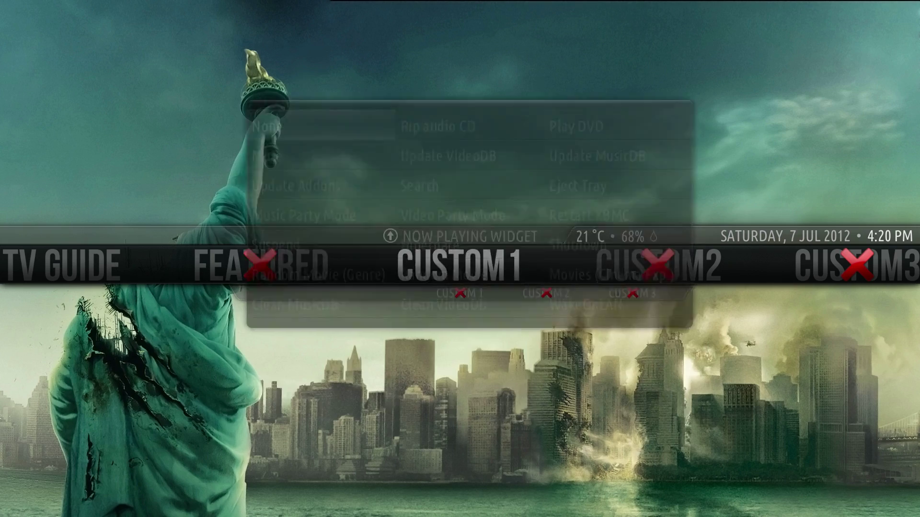
Set the Custom 1 item's type to Program Add-on and assign the Global Search add-on
{"action": "key", "text": "Return"}
{"action": "key", "text": "Up"}
{"action": "key", "text": "Up"}
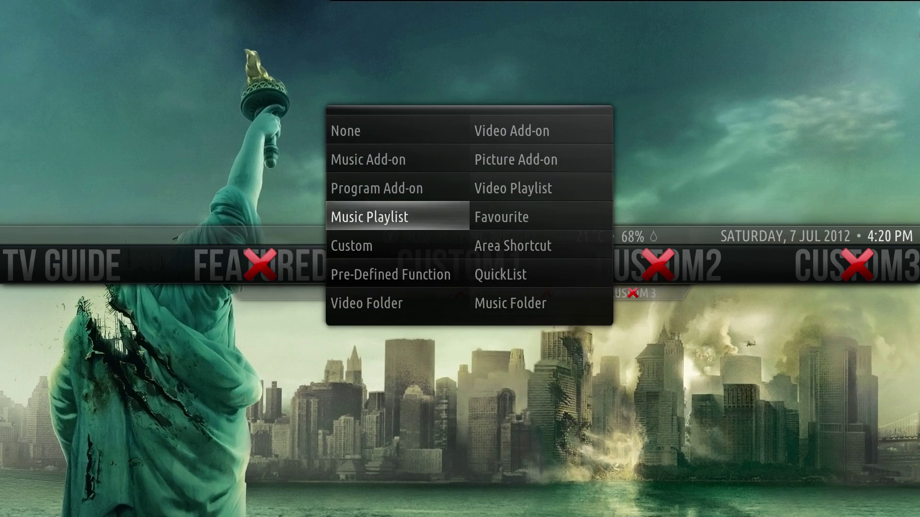
{"action": "key", "text": "Up"}
{"action": "key", "text": "Return"}
{"action": "key", "text": "Down"}
{"action": "key", "text": "Down"}
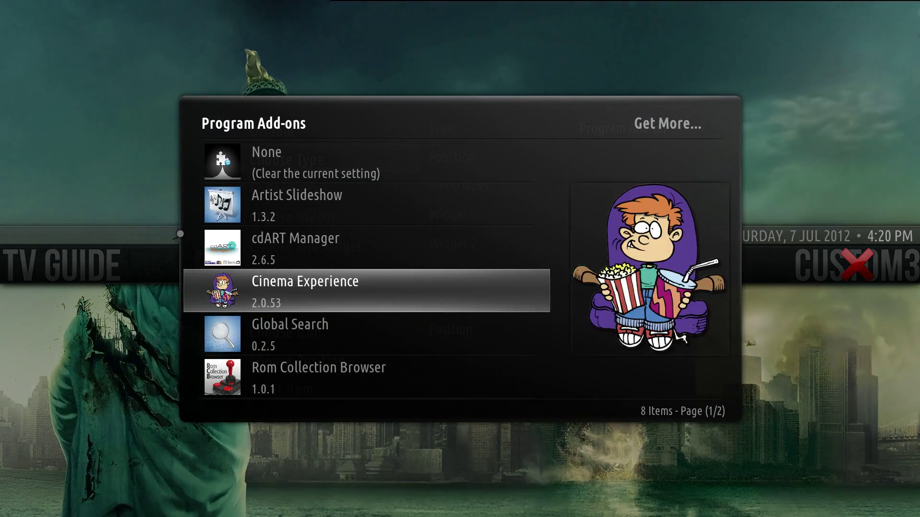
{"action": "key", "text": "Down"}
{"action": "key", "text": "Escape"}
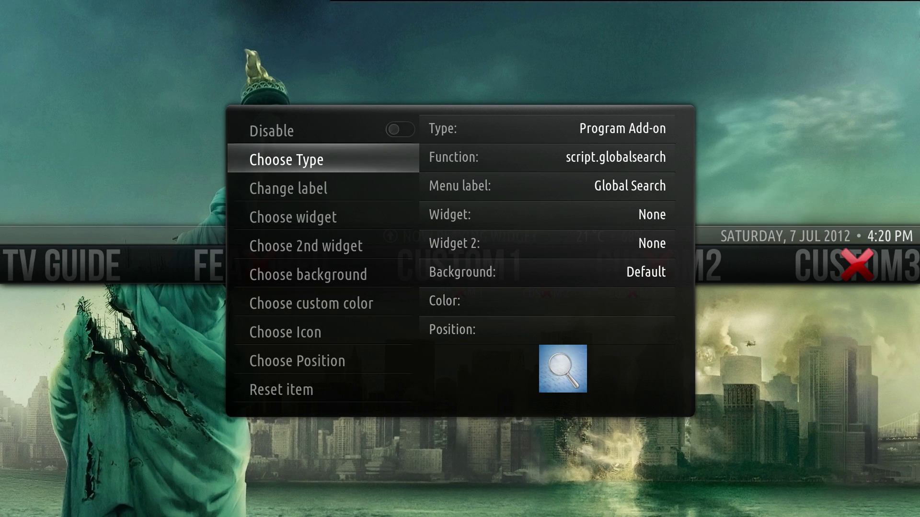
Shorten the Custom 1 item's menu label to Search
{"action": "key", "text": "Down"}
{"action": "key", "text": "Return"}
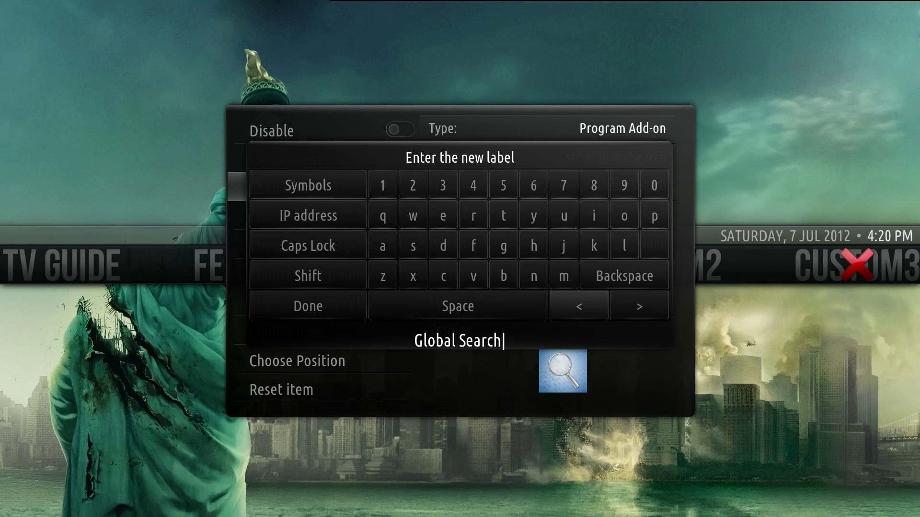
{"action": "key", "text": "Left"}
{"action": "key", "text": "Left"}
{"action": "key", "text": "Left"}
{"action": "key", "text": "Left"}
{"action": "key", "text": "Left"}
{"action": "key", "text": "BackSpace"}
{"action": "key", "text": "Left"}
{"action": "key", "text": "BackSpace"}
{"action": "key", "text": "BackSpace"}
{"action": "key", "text": "BackSpace"}
{"action": "key", "text": "BackSpace"}
{"action": "key", "text": "BackSpace"}
{"action": "key", "text": "BackSpace"}
{"action": "key", "text": "BackSpace"}
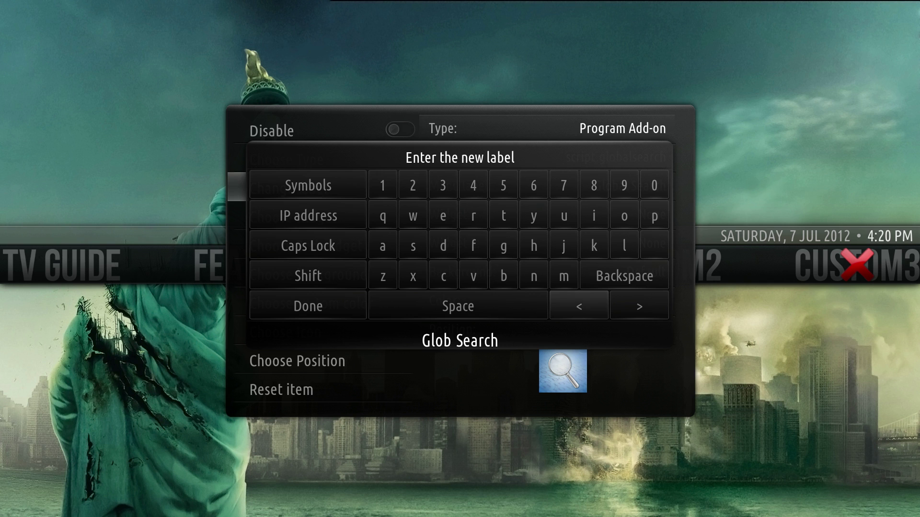
{"action": "key", "text": "Return"}
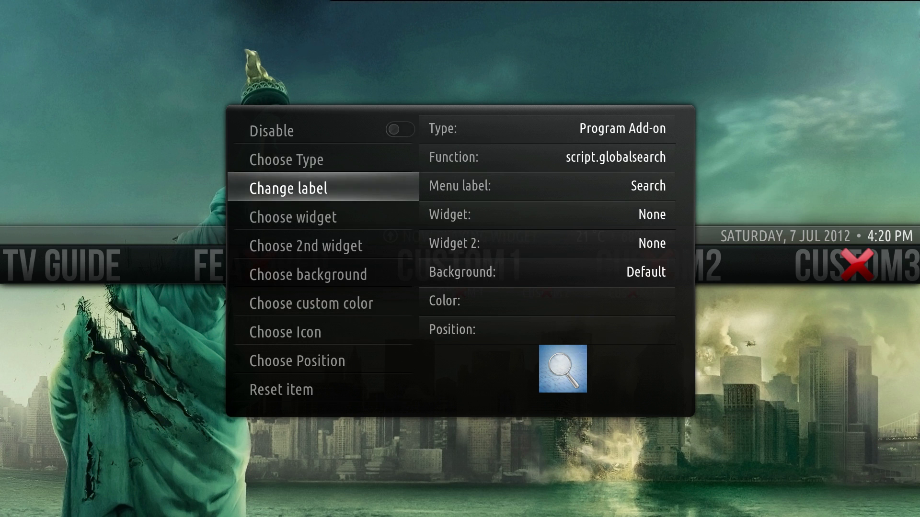
Give the Search item the compass icon
{"action": "key", "text": "Down"}
{"action": "key", "text": "Down"}
{"action": "key", "text": "Down"}
{"action": "key", "text": "Down"}
{"action": "key", "text": "Down"}
{"action": "key", "text": "Return"}
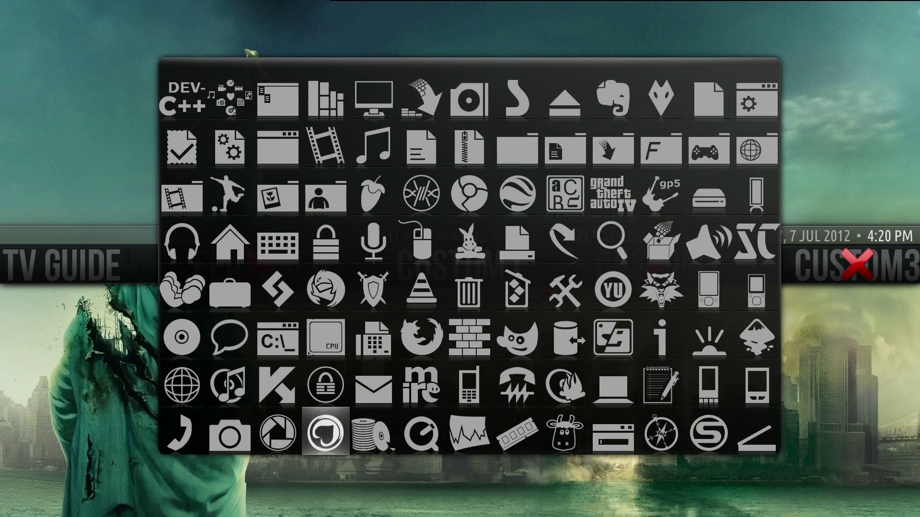
{"action": "key", "text": "Right"}
{"action": "key", "text": "Right"}
{"action": "key", "text": "Right"}
{"action": "key", "text": "Right"}
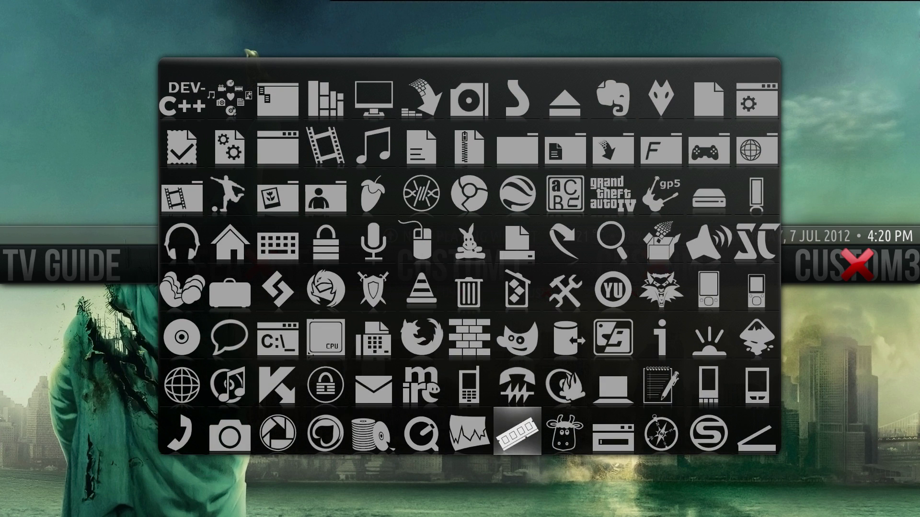
{"action": "key", "text": "Right"}
{"action": "key", "text": "Right"}
{"action": "key", "text": "Right"}
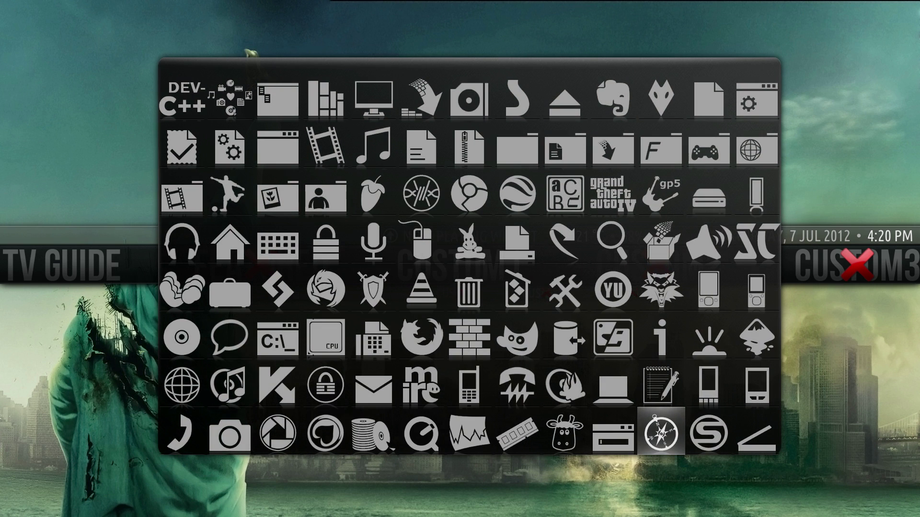
{"action": "key", "text": "Return"}
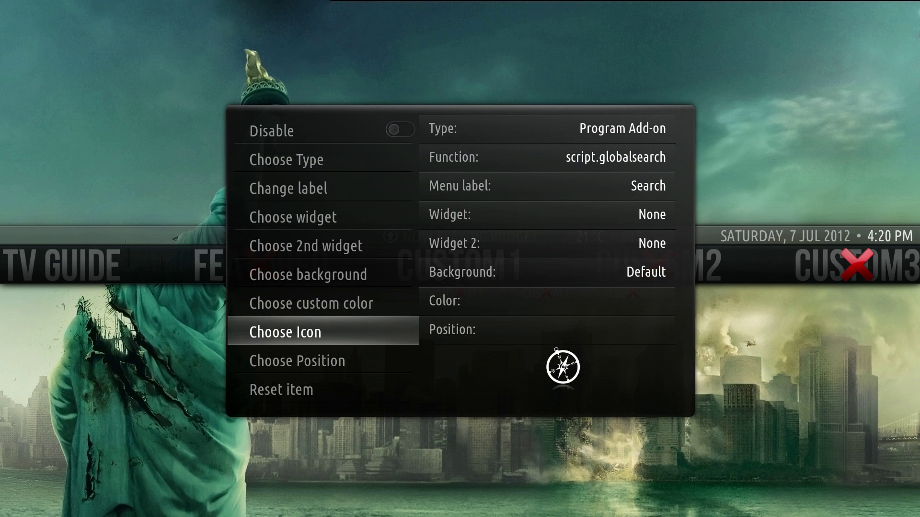
Set the Search item's background to Daily Babes
{"action": "key", "text": "Up"}
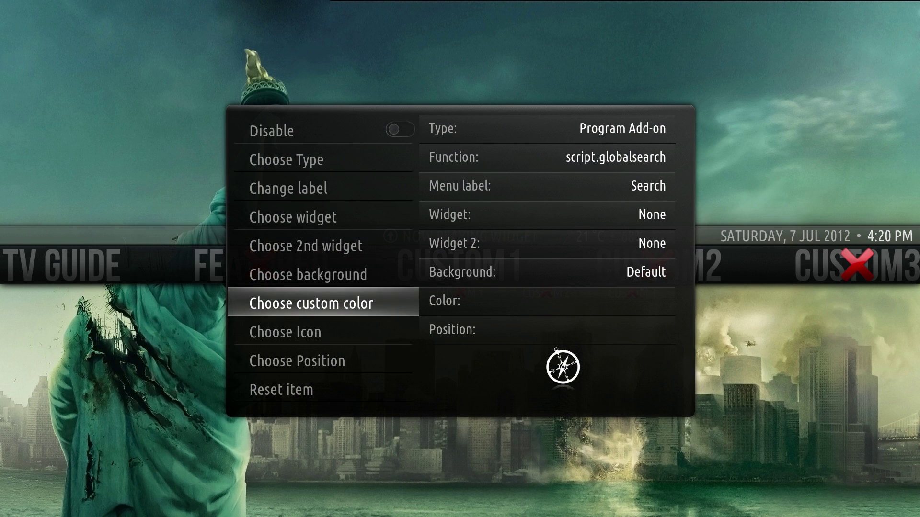
{"action": "key", "text": "Up"}
{"action": "key", "text": "Return"}
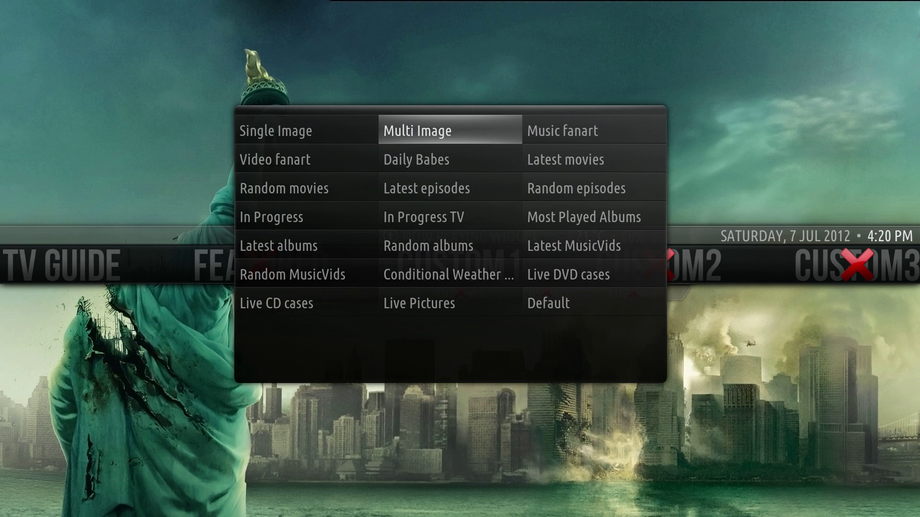
{"action": "key", "text": "Down"}
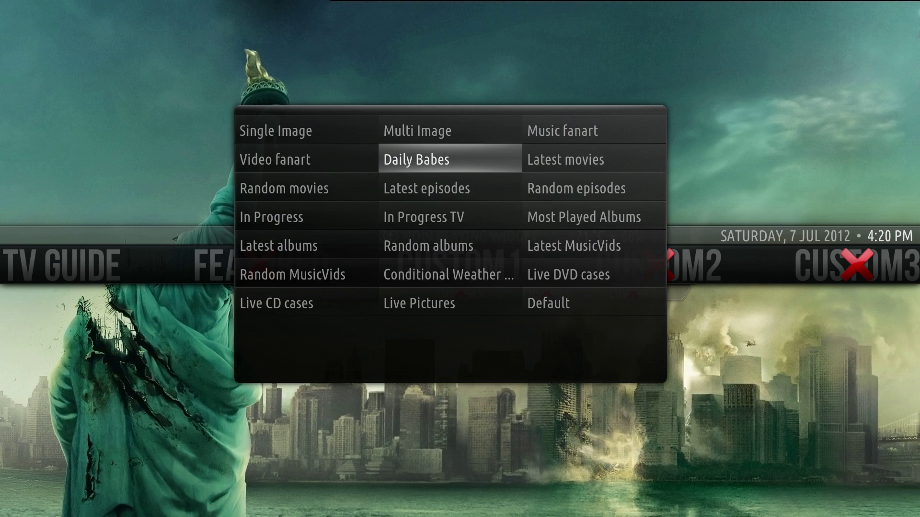
{"action": "key", "text": "Return"}
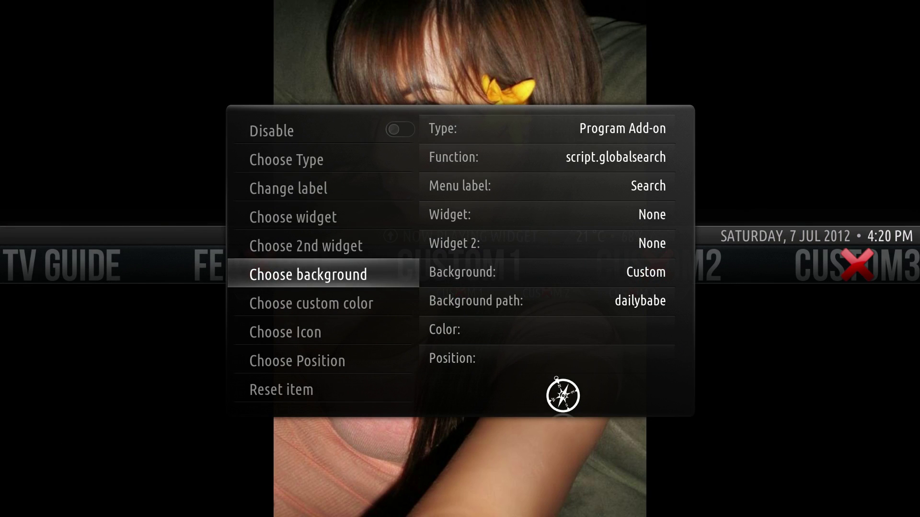
Set the Search item's background to Live DVD cases showing random movies
{"action": "key", "text": "Return"}
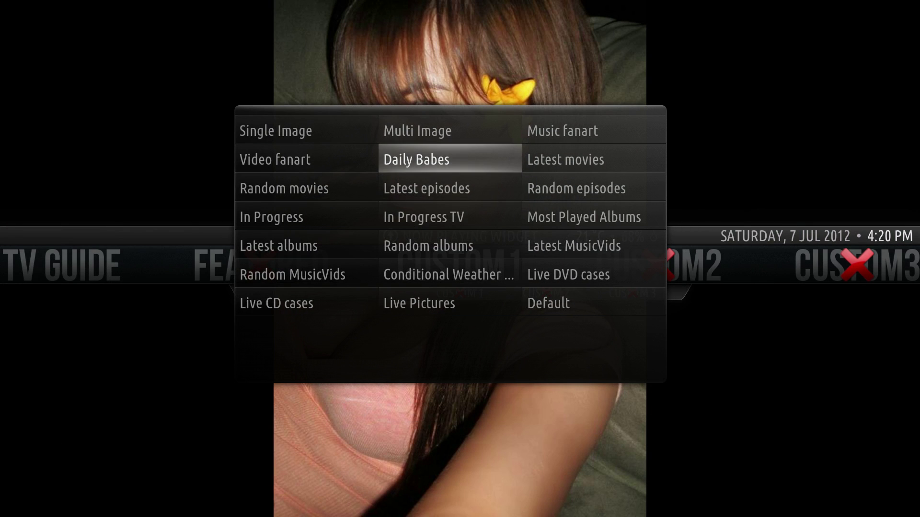
{"action": "key", "text": "Down"}
{"action": "key", "text": "Down"}
{"action": "key", "text": "Down"}
{"action": "key", "text": "Down"}
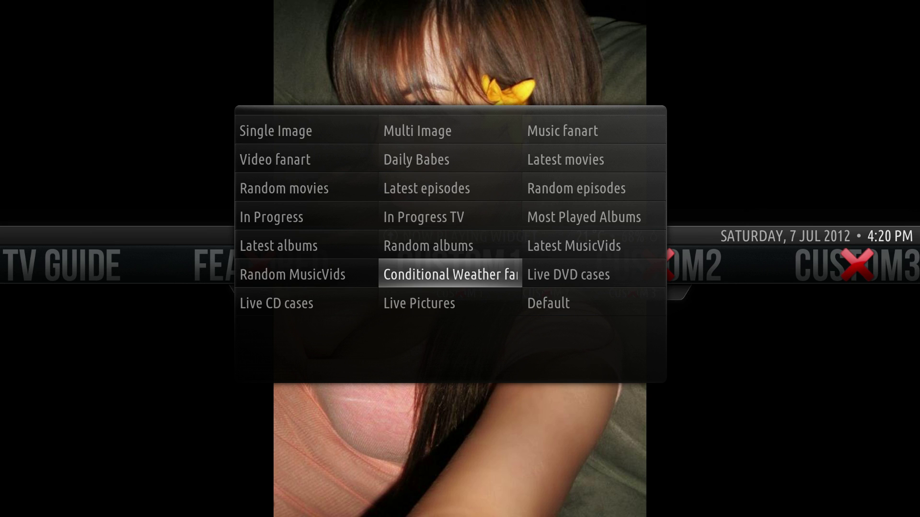
{"action": "key", "text": "Right"}
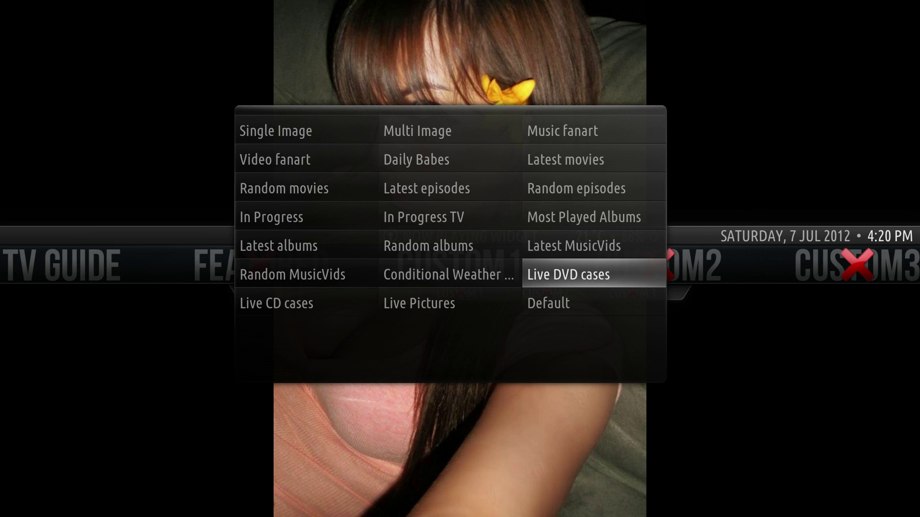
{"action": "key", "text": "Return"}
{"action": "key", "text": "Down"}
{"action": "key", "text": "Down"}
{"action": "key", "text": "Return"}
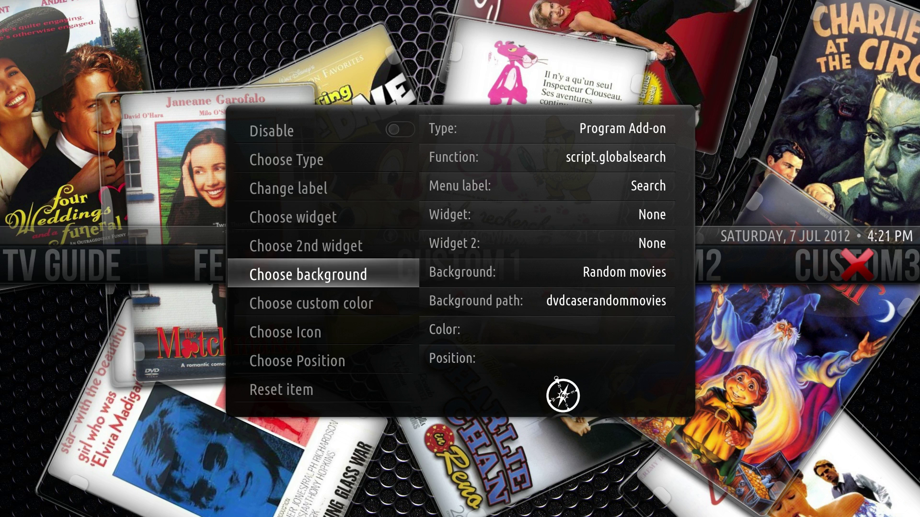
Set the Search item's first widget to Daily Babes and close its options
{"action": "key", "text": "Up"}
{"action": "key", "text": "Up"}
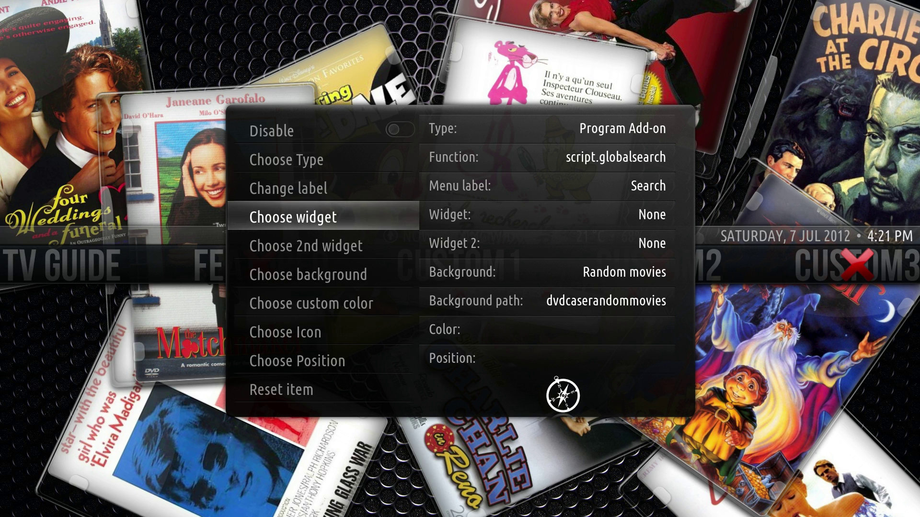
{"action": "key", "text": "Return"}
{"action": "key", "text": "Left"}
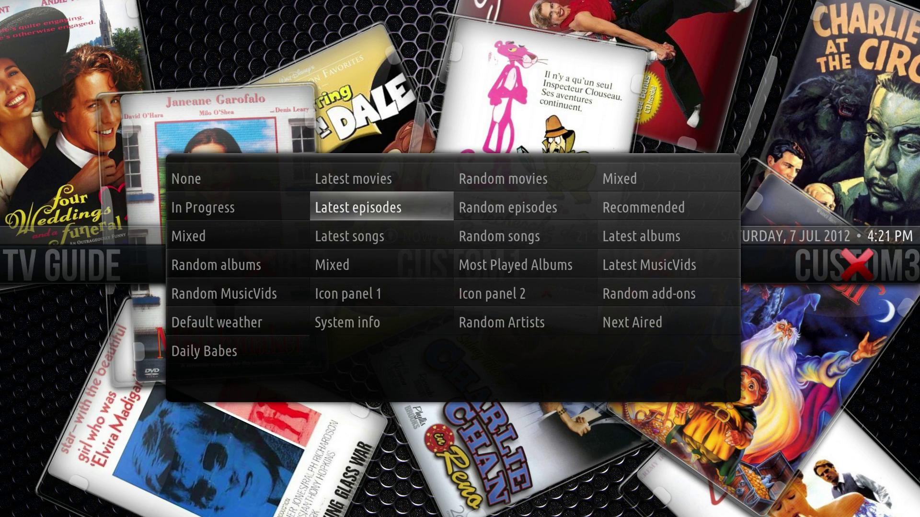
{"action": "key", "text": "Down"}
{"action": "key", "text": "Down"}
{"action": "key", "text": "Down"}
{"action": "key", "text": "Down"}
{"action": "key", "text": "Down"}
{"action": "key", "text": "Left"}
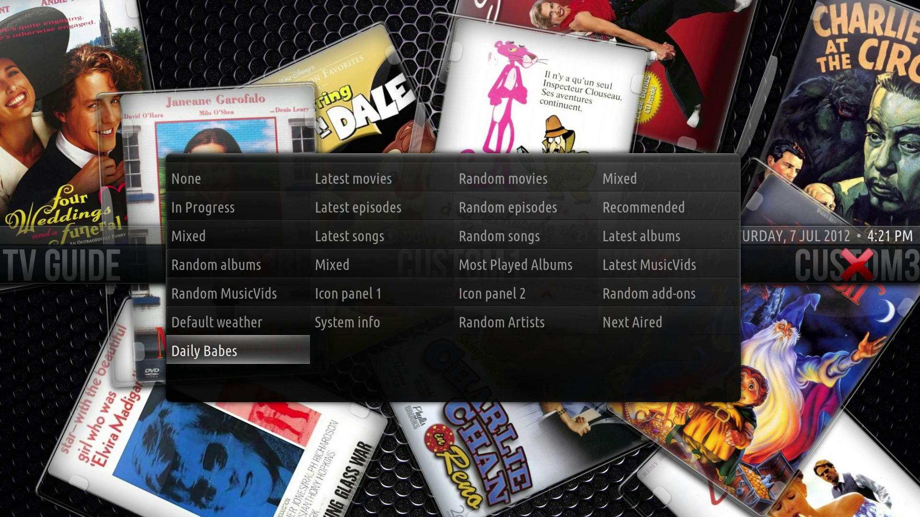
{"action": "key", "text": "Return"}
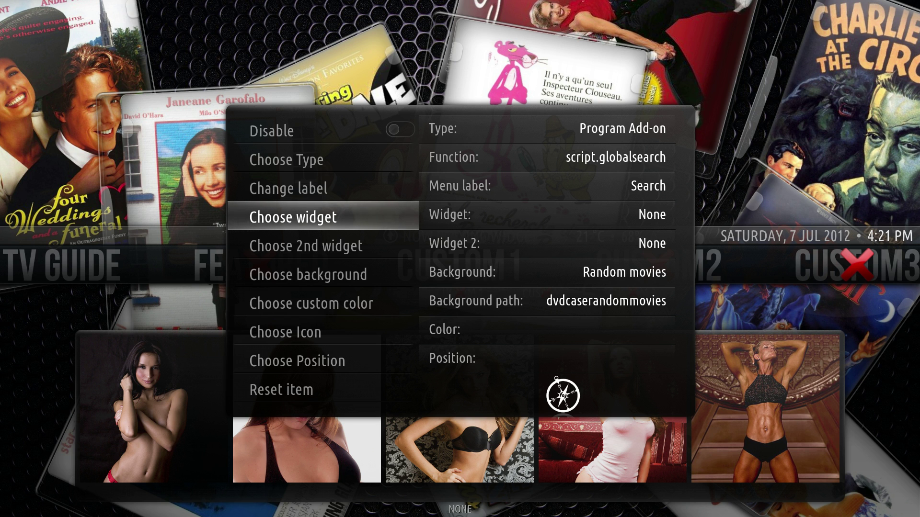
{"action": "key", "text": "Escape"}
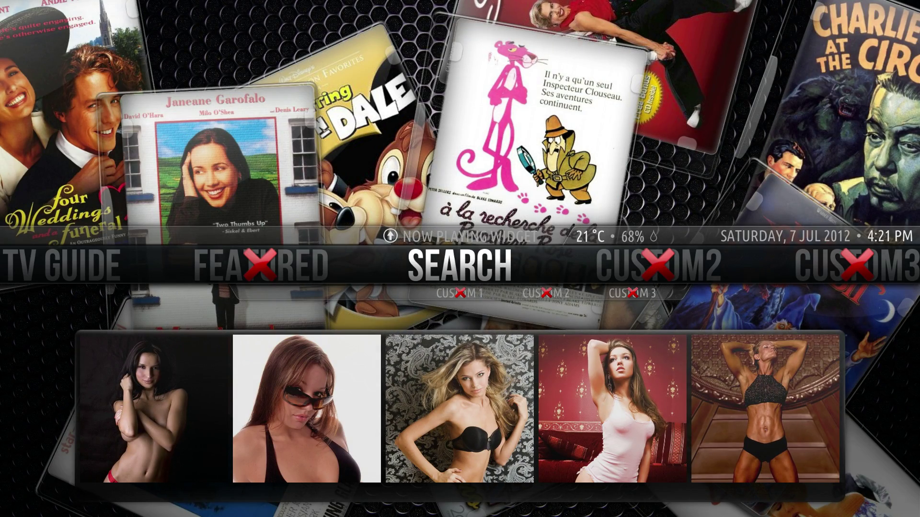
Set the System item's first widget to System info and close its options
{"action": "key", "text": "Right"}
{"action": "key", "text": "Right"}
{"action": "key", "text": "Right"}
{"action": "key", "text": "Right"}
{"action": "key", "text": "Right"}
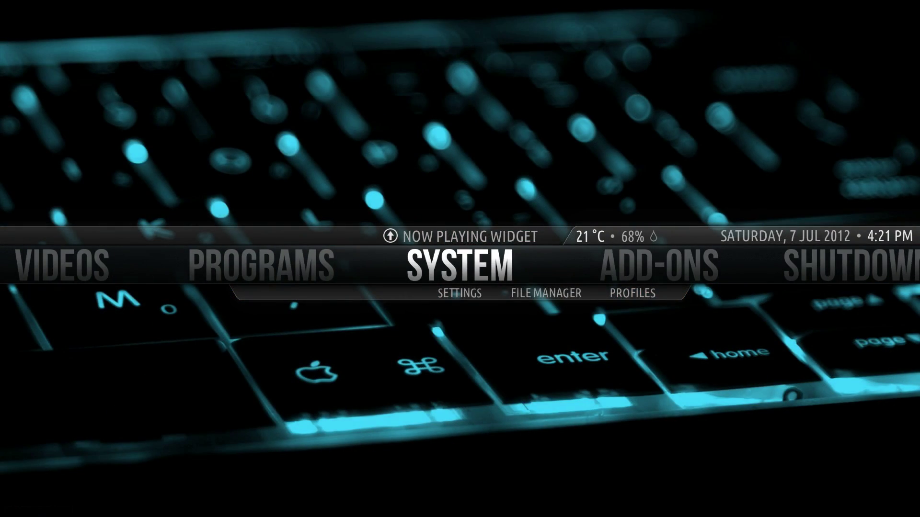
{"action": "key", "text": "c"}
{"action": "key", "text": "Down"}
{"action": "key", "text": "Down"}
{"action": "key", "text": "Down"}
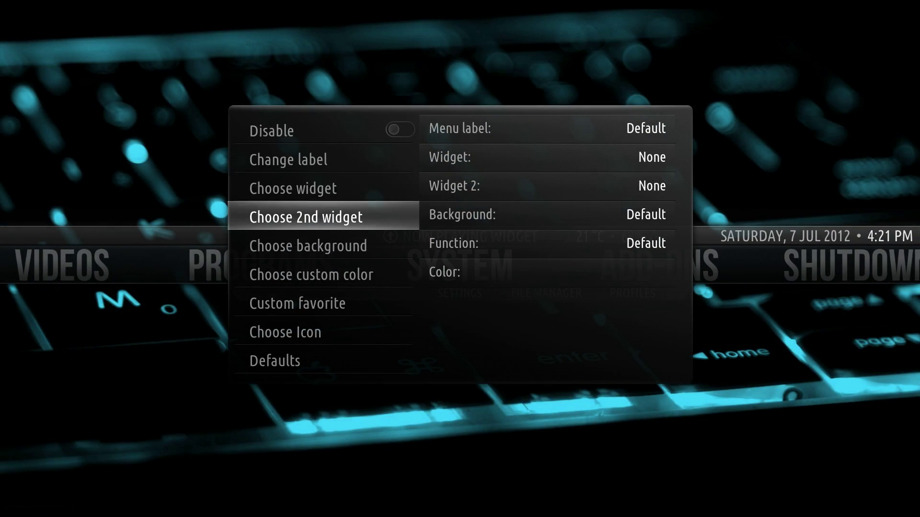
{"action": "key", "text": "Return"}
{"action": "key", "text": "Up"}
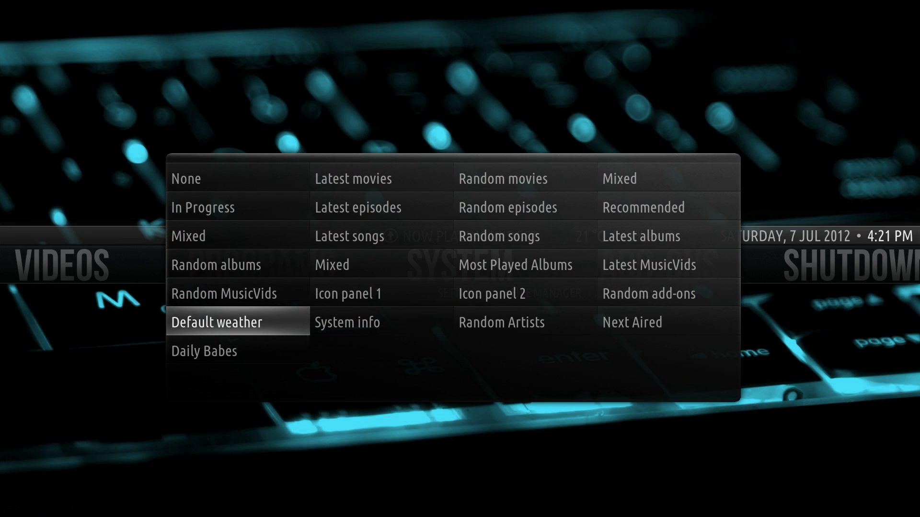
{"action": "key", "text": "Right"}
{"action": "key", "text": "Return"}
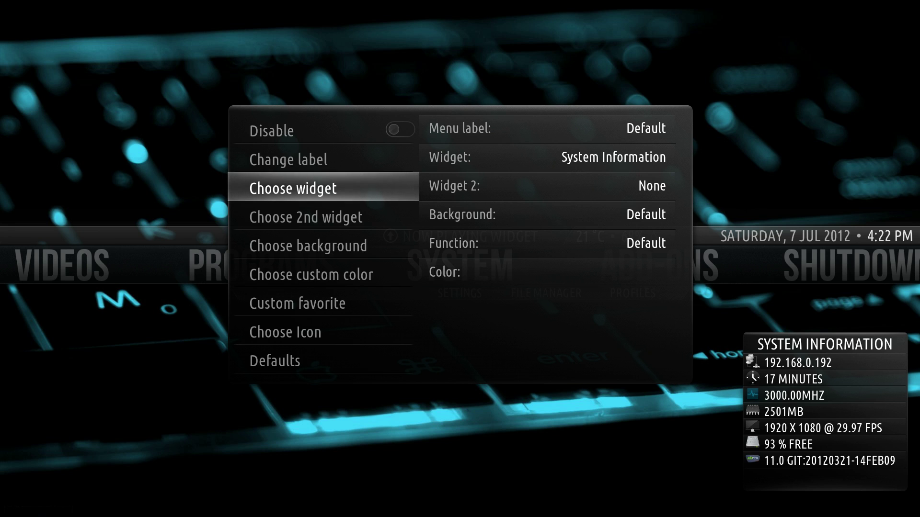
{"action": "key", "text": "Down"}
{"action": "key", "text": "Up"}
{"action": "key", "text": "Escape"}
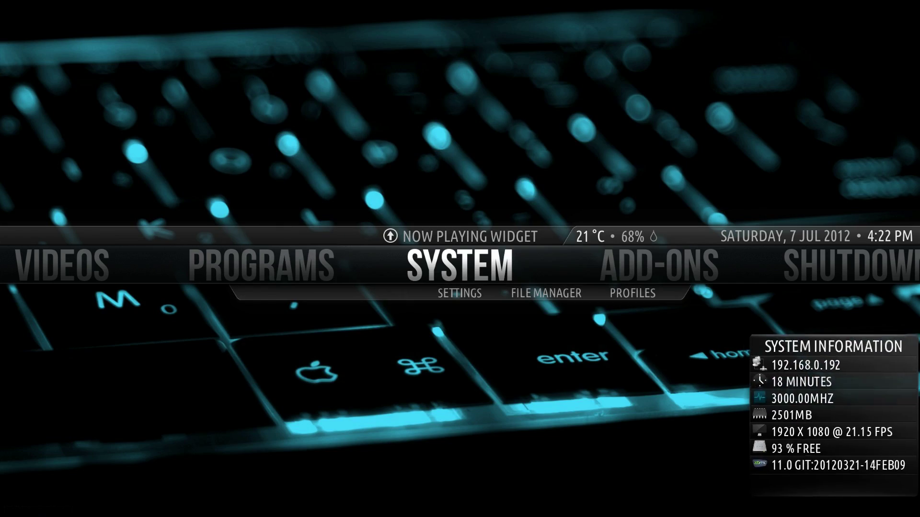
Go to the Shutdown item in the main menu
{"action": "key", "text": "Right"}
{"action": "key", "text": "Right"}
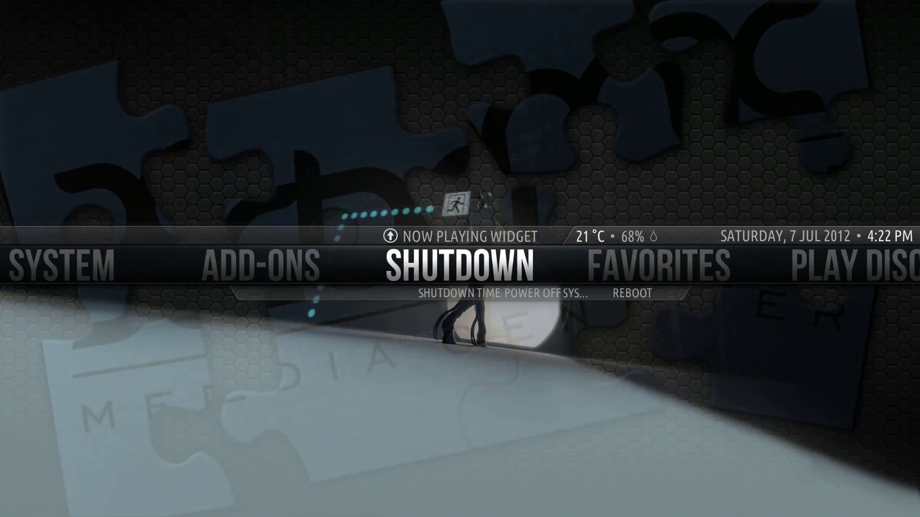